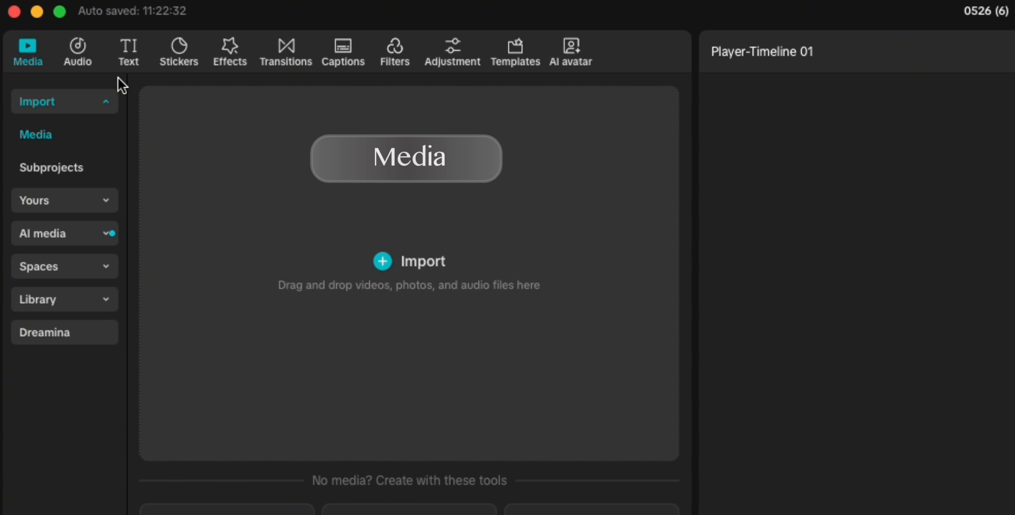
Browse the audio, text, stickers, effects and transitions libraries, and return to the media library.
click(76, 46)
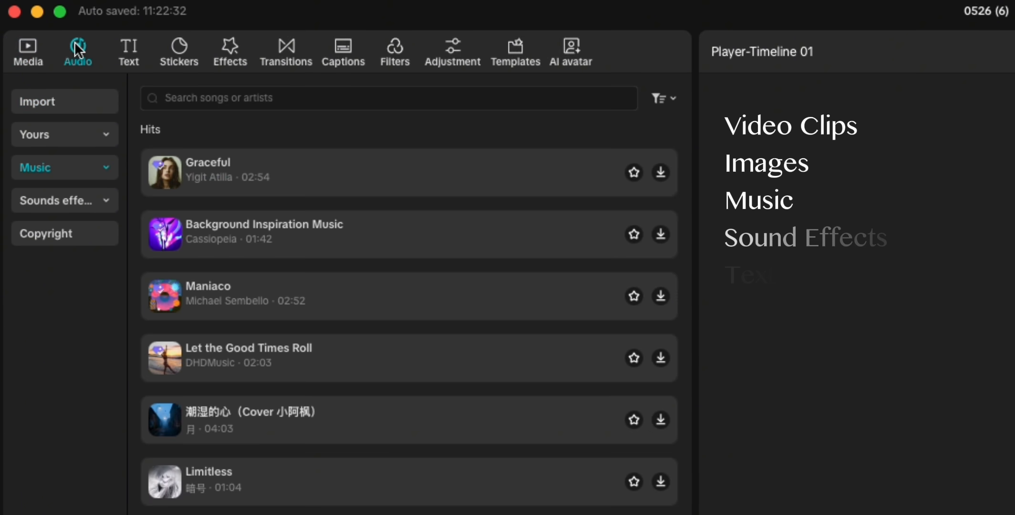
click(130, 47)
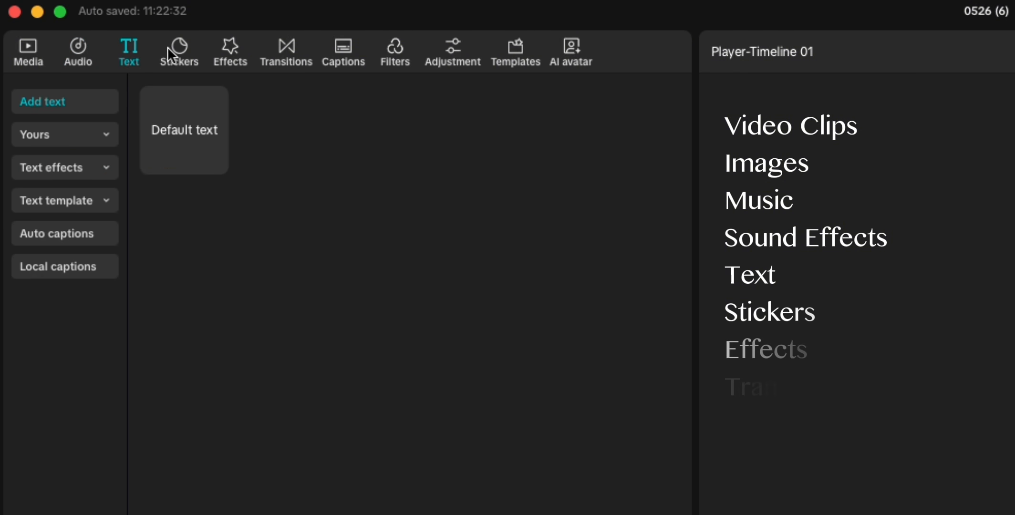
click(170, 47)
click(230, 48)
click(287, 44)
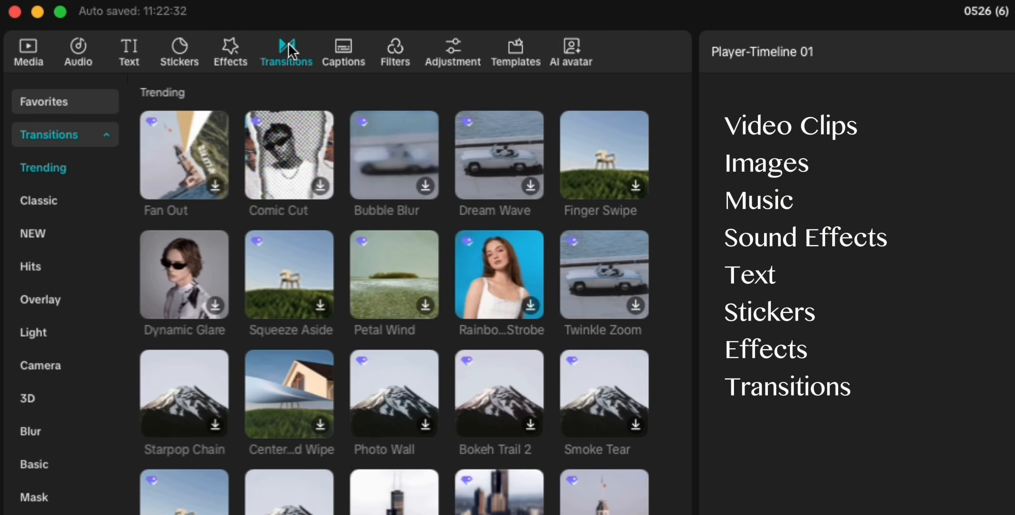
click(28, 48)
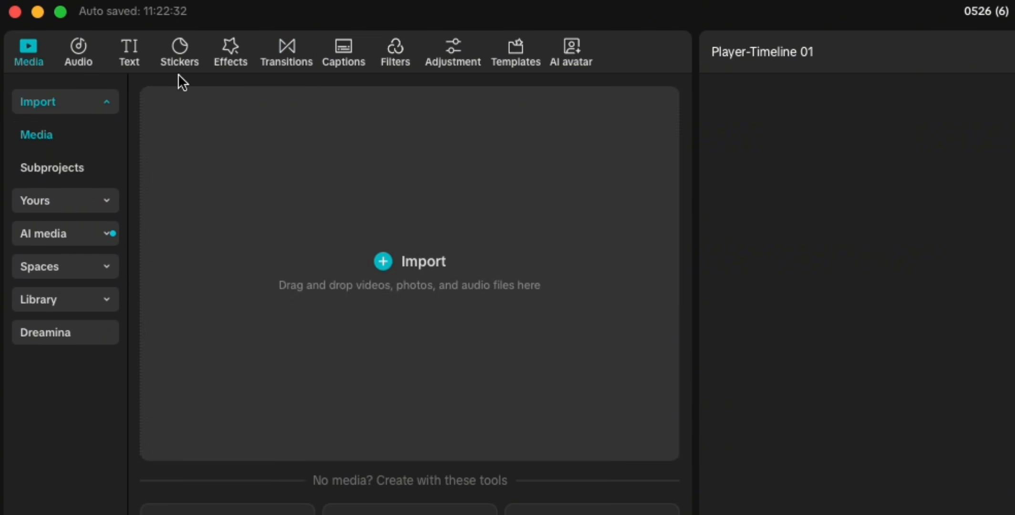
Import the video 337459.mp4 from the Downloads folder into the project media.
click(384, 261)
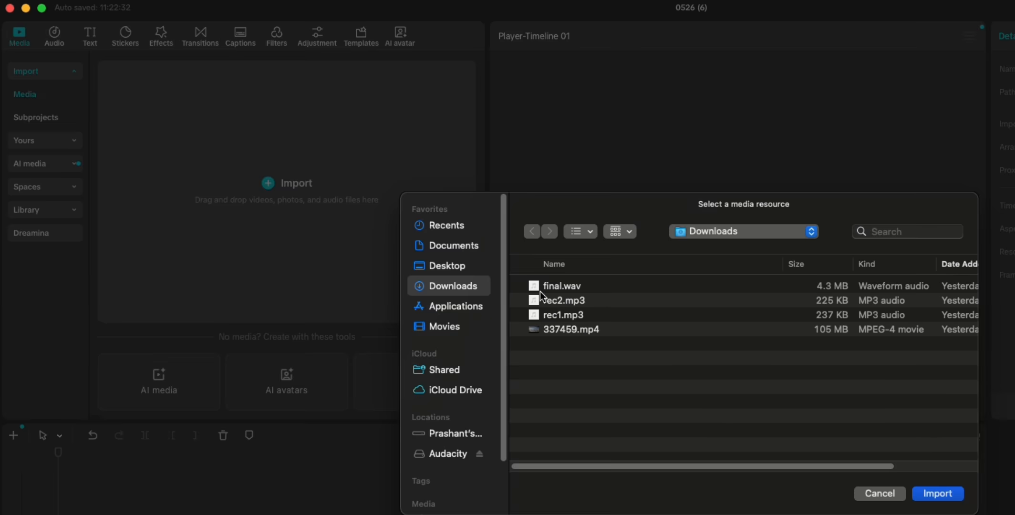
click(566, 334)
click(938, 494)
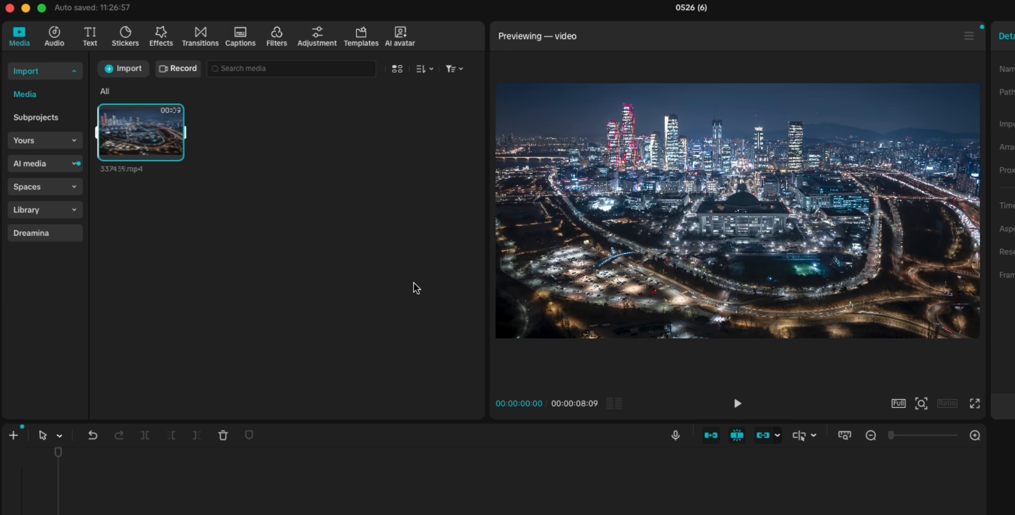
Place 337459.mp4 at the start of the timeline and play it in the preview.
drag(140, 131, 118, 514)
drag(96, 478, 97, 475)
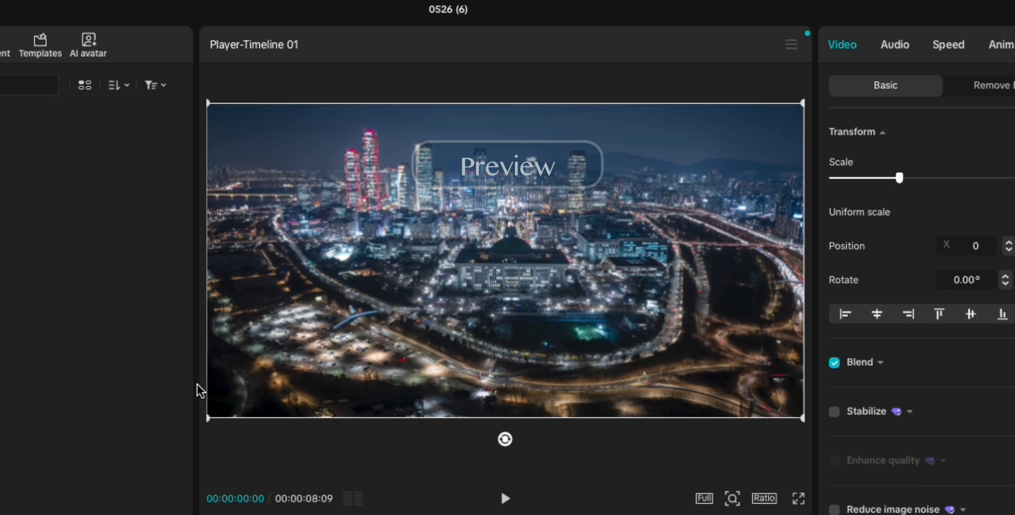
click(506, 499)
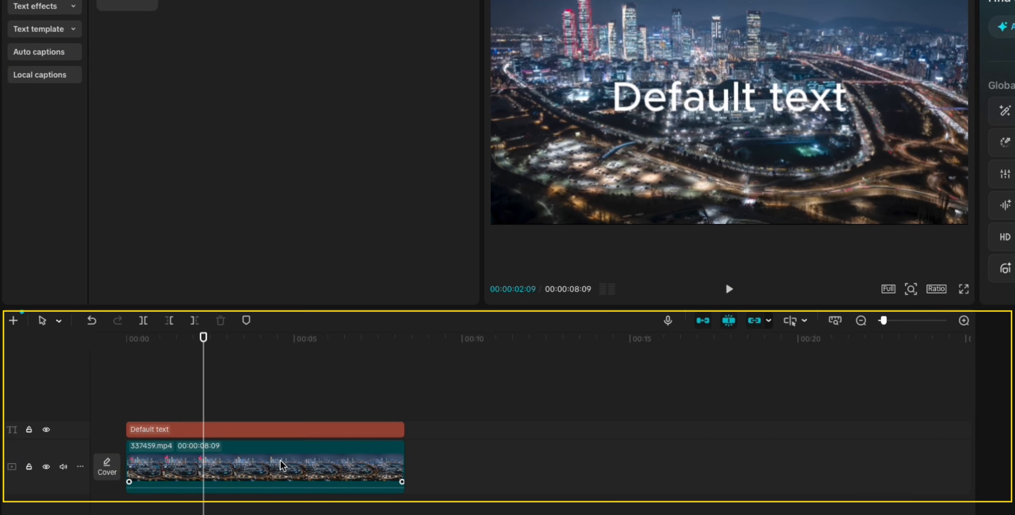
Select the 337459.mp4 clip and the Default text clip in turn to view their properties.
click(281, 465)
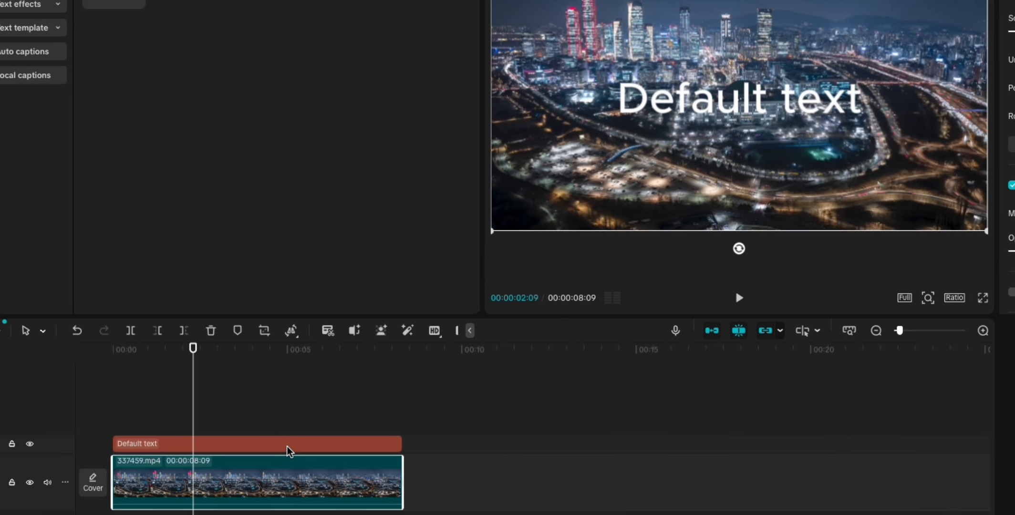
click(289, 447)
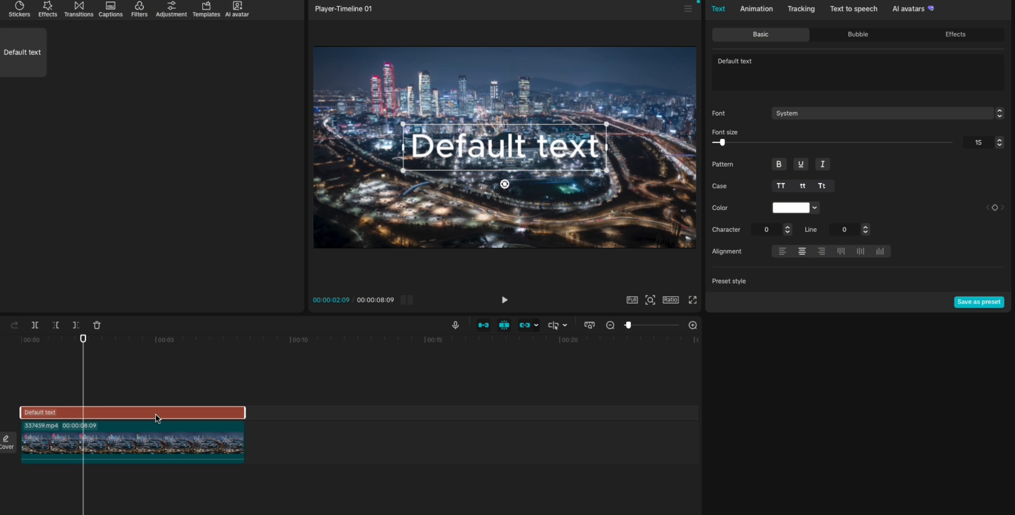
click(157, 427)
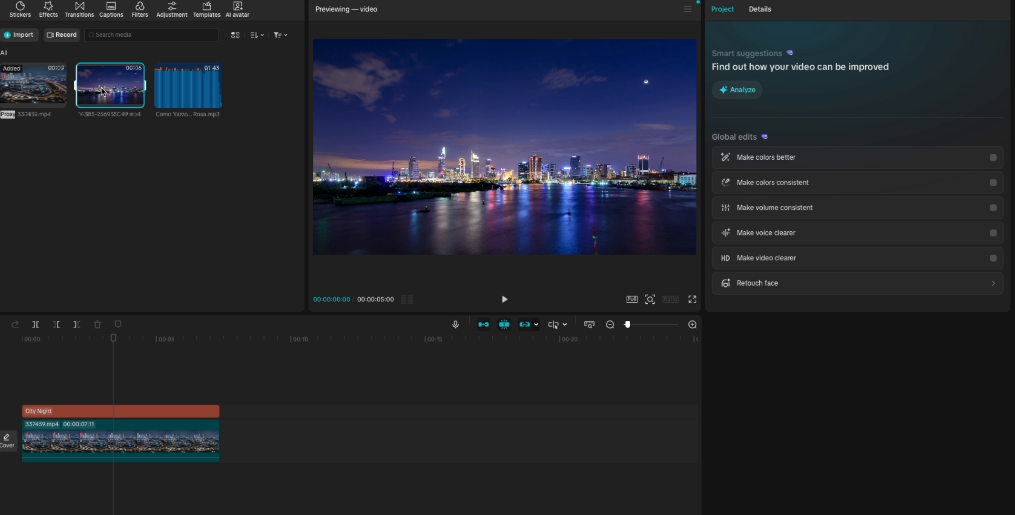
Place 14385-256955049.mp4 directly after the first video clip and add Como Vamos? - Casa Rosa.mp3 below from the timeline start.
drag(101, 81, 231, 434)
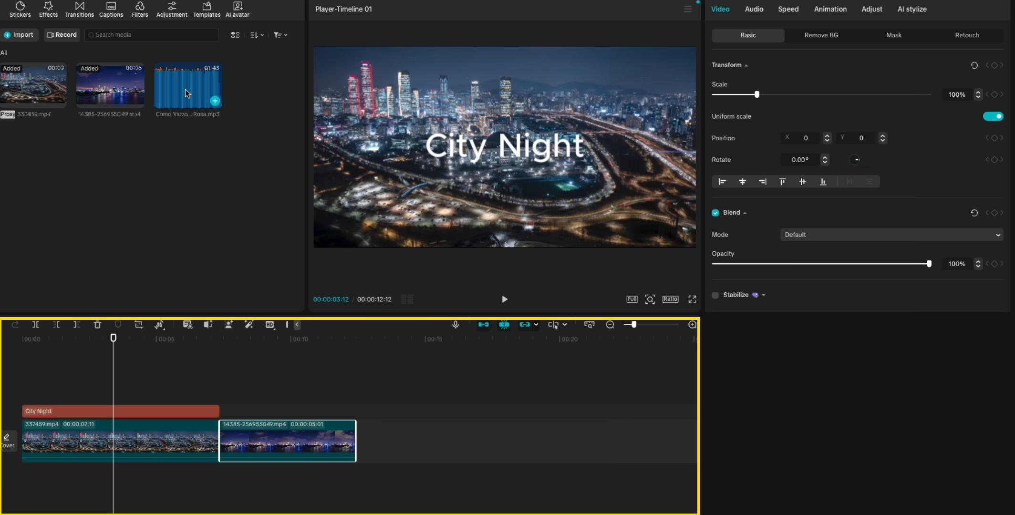
drag(186, 93, 24, 490)
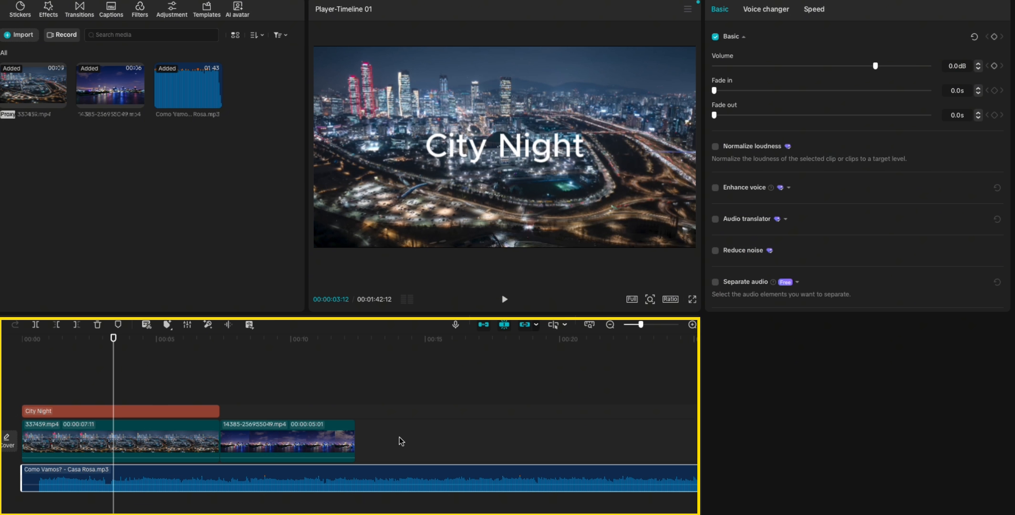
Cut off the music track after the end of the second video clip at 00:00:12:12.
click(361, 435)
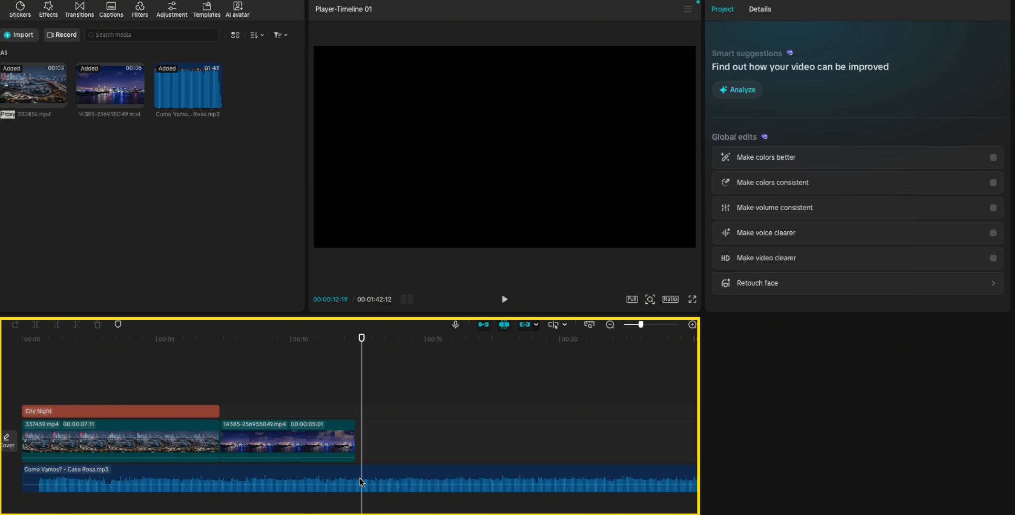
click(356, 409)
click(359, 477)
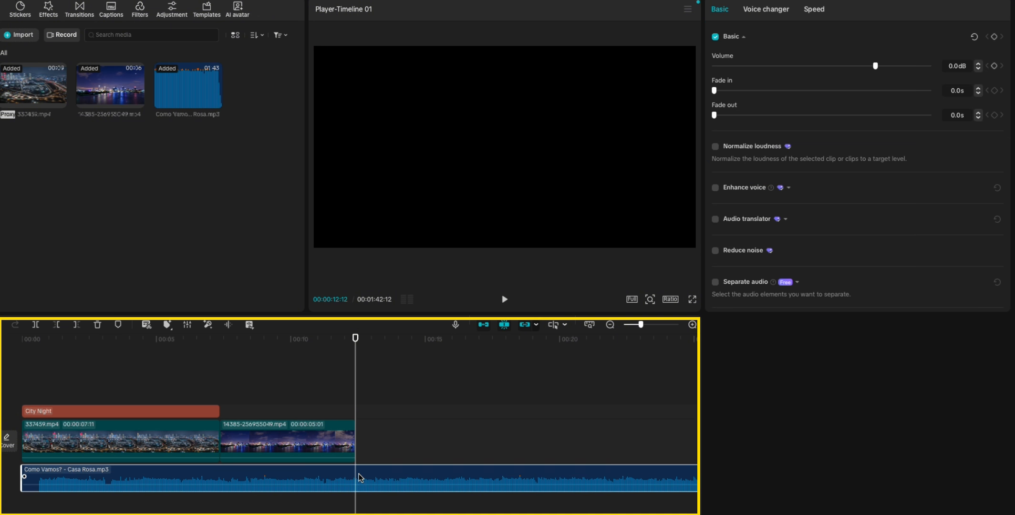
click(75, 325)
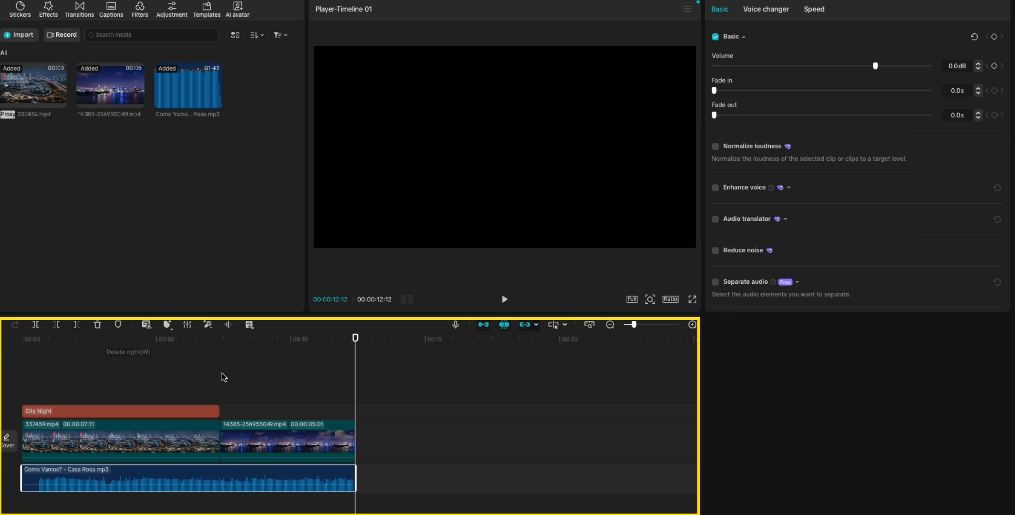
Extend the City Night text to about 00:00:12:02, near the second clip's end, and scrub through the timeline.
click(215, 412)
drag(220, 410, 345, 410)
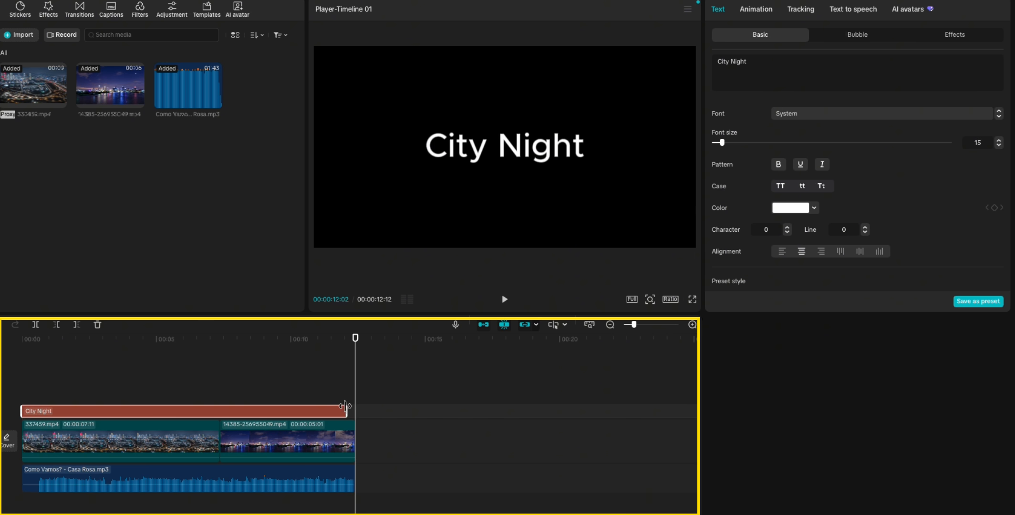
click(37, 375)
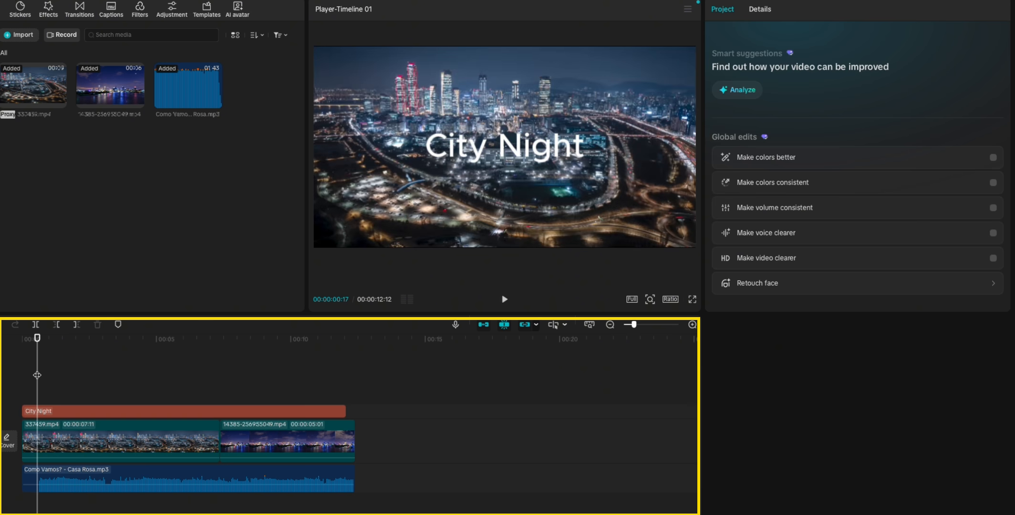
drag(37, 375, 309, 394)
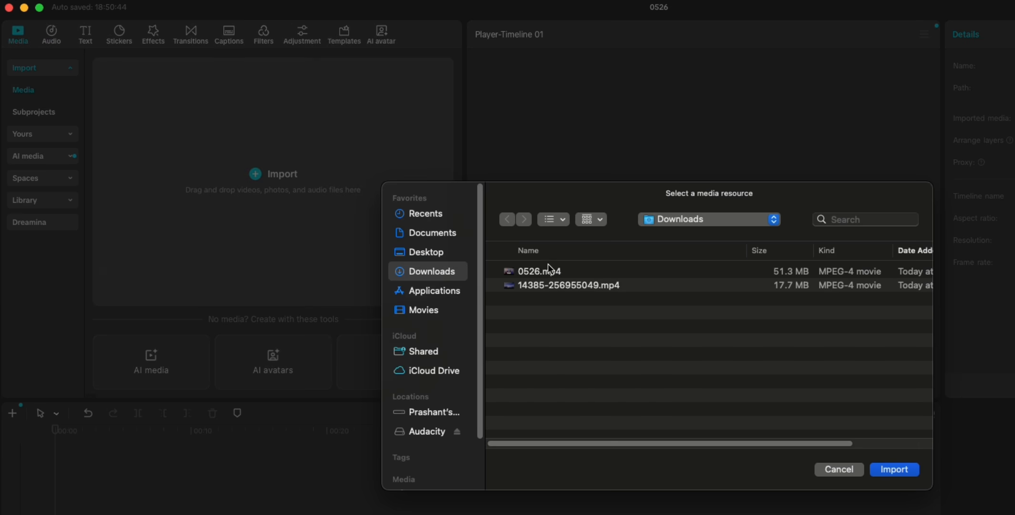
Import 0526.mp4 and 14385-256955049.mp4 from the Downloads folder and place both clips on the timeline.
click(550, 271)
click(558, 284)
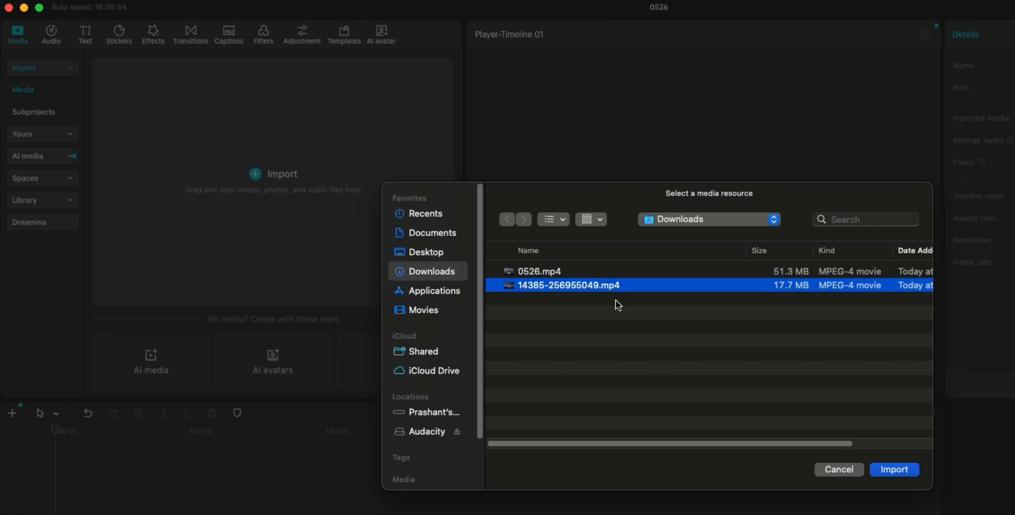
shift+click(560, 271)
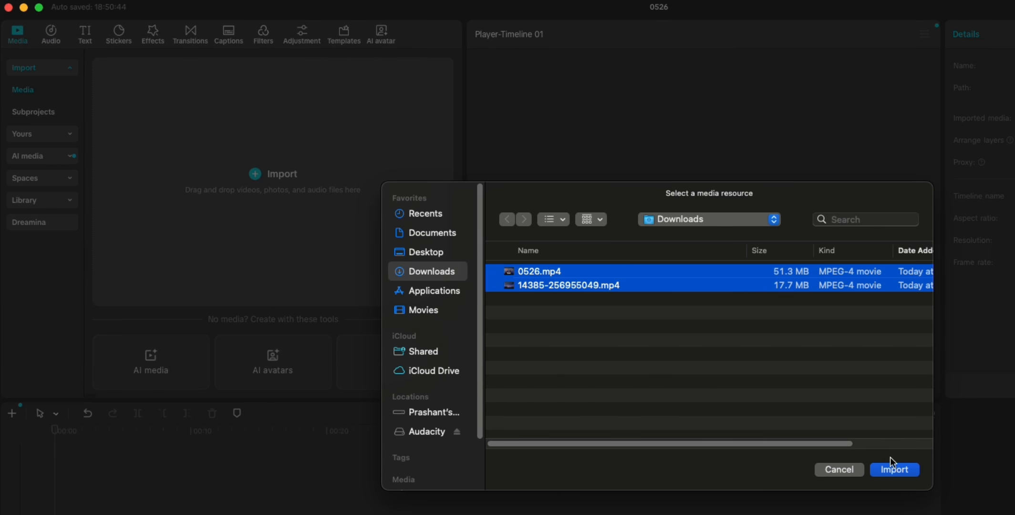
click(893, 469)
drag(235, 134, 251, 513)
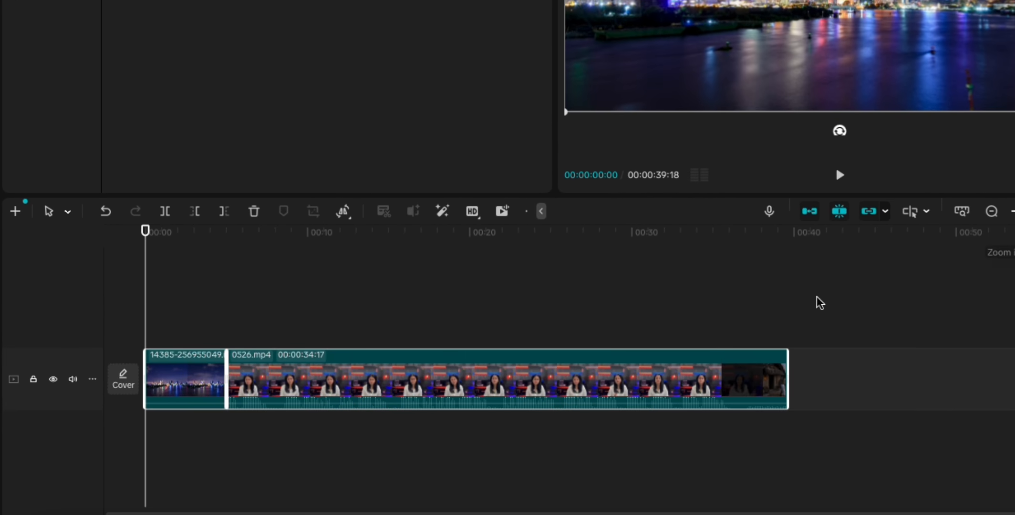
Deselect the clips and scrub the playhead through the timeline to review the footage.
click(723, 329)
mouse_move(191, 375)
mouse_down()
mouse_move(251, 344)
mouse_move(734, 361)
mouse_move(763, 375)
mouse_move(361, 311)
mouse_move(199, 362)
mouse_up()
click(176, 293)
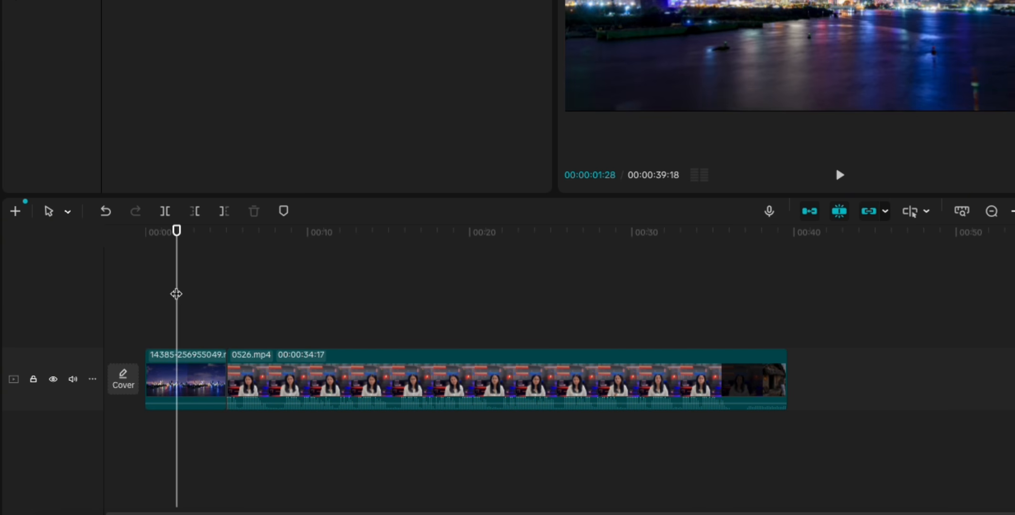
drag(176, 294, 717, 340)
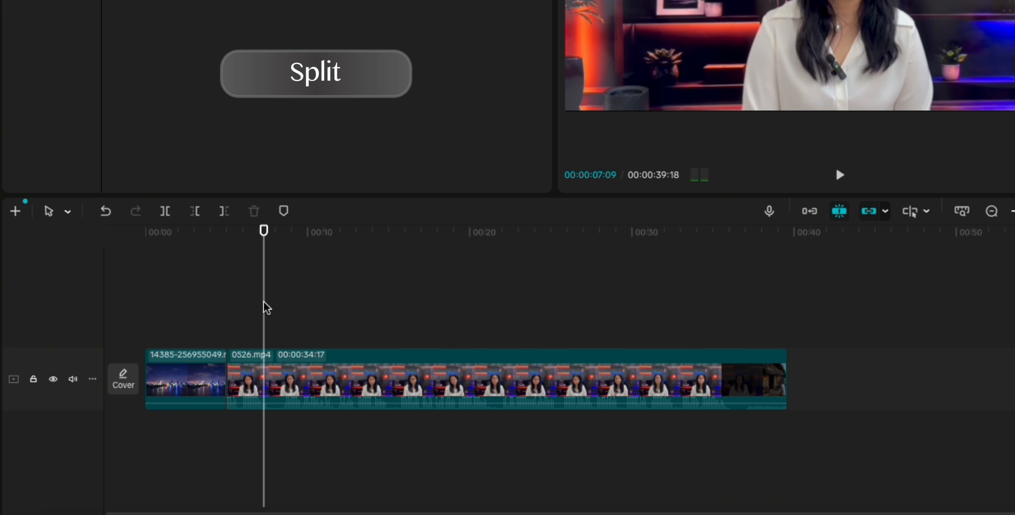
Split the 0526.mp4 clip at 00:00:21:00 and again at 00:00:22:15.
drag(264, 309, 487, 311)
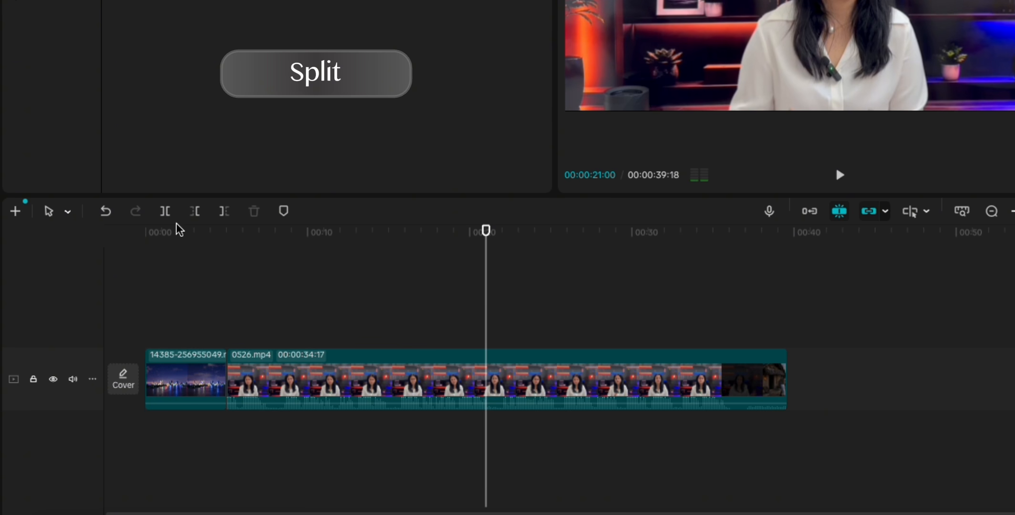
click(165, 212)
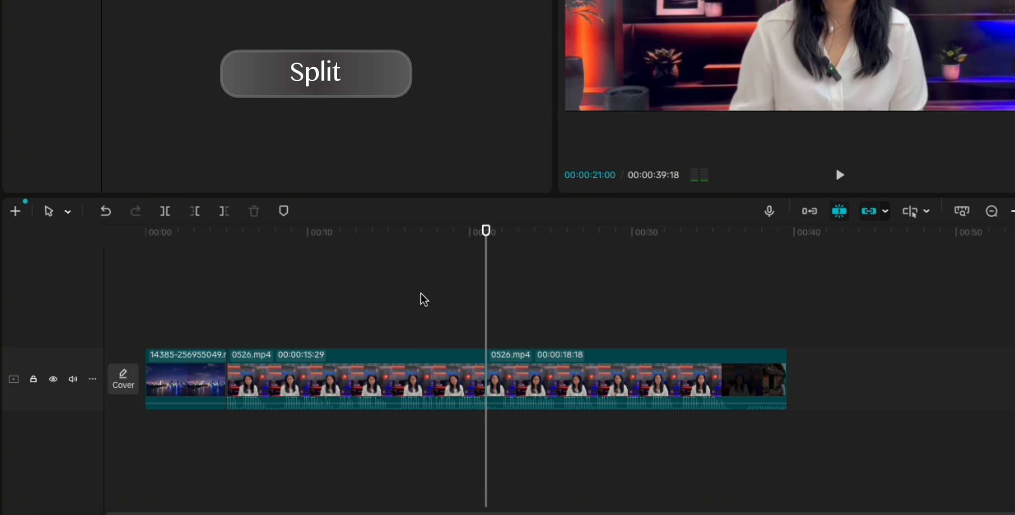
click(510, 316)
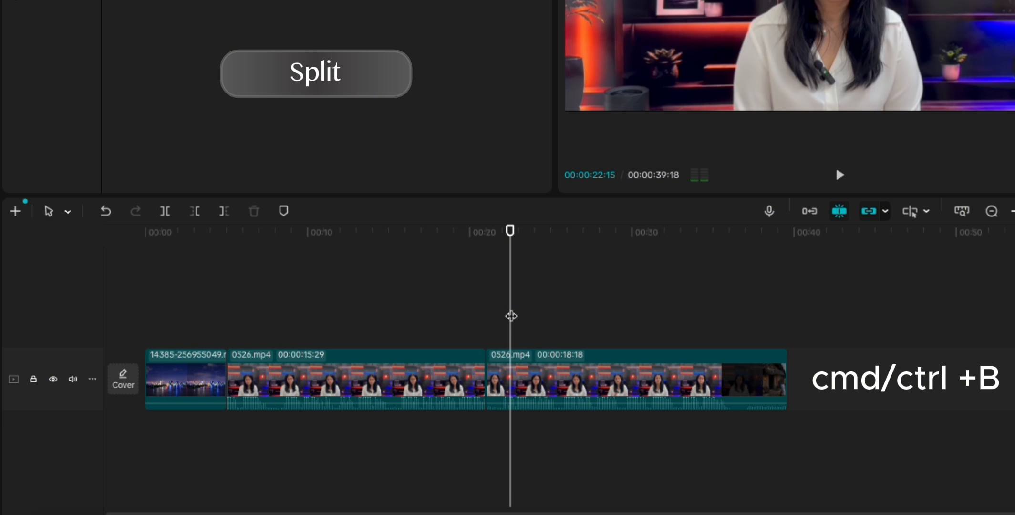
key(ctrl+b)
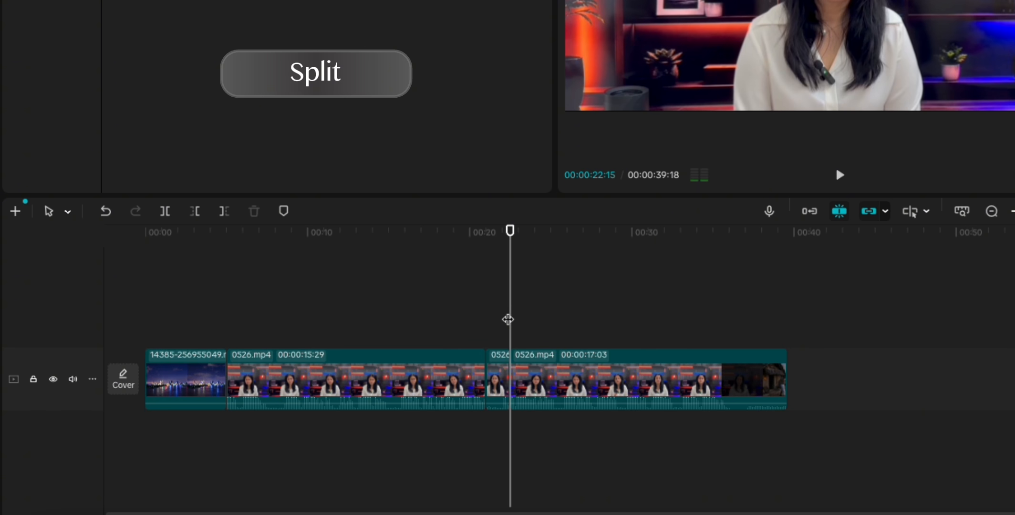
Delete the short 0526.mp4 segment between the two splits and move the last segment back to close the gap.
click(498, 371)
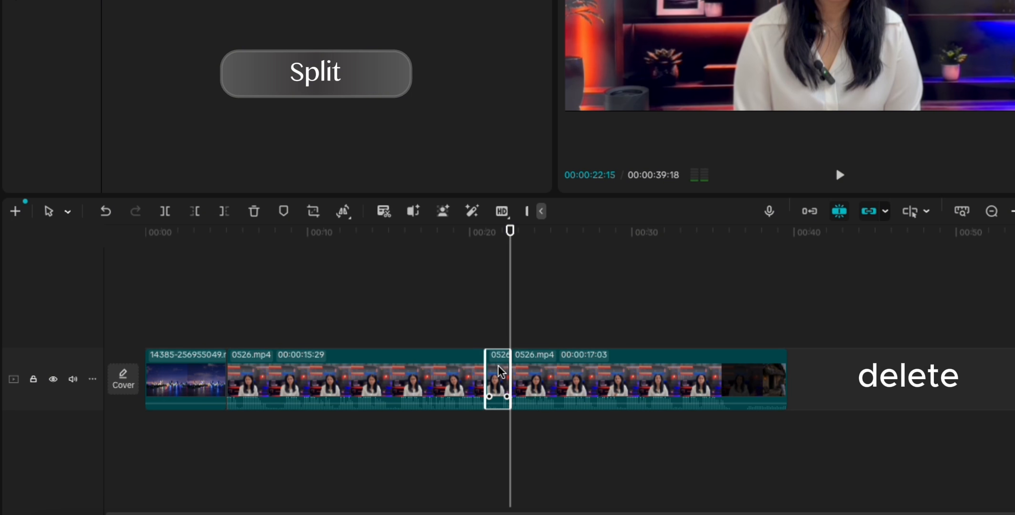
key(Delete)
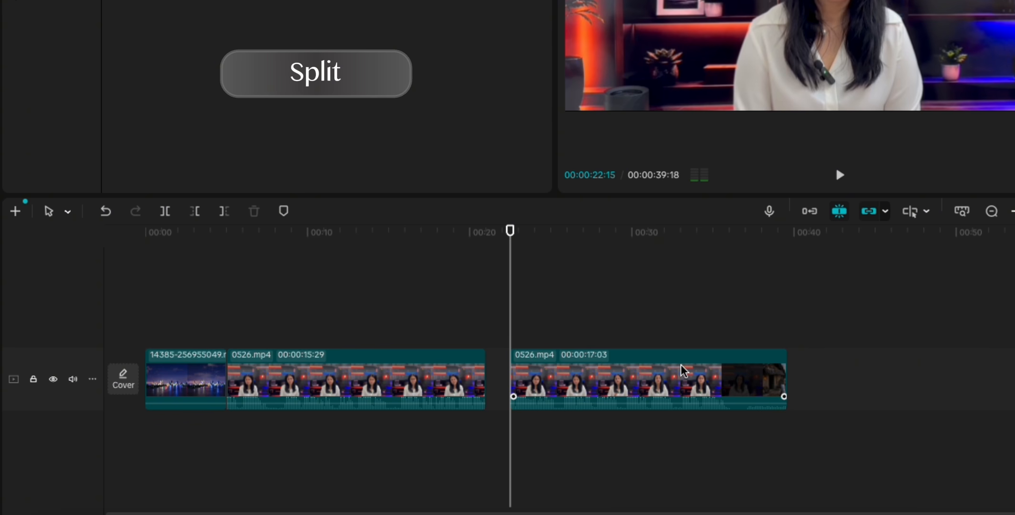
drag(684, 370, 661, 372)
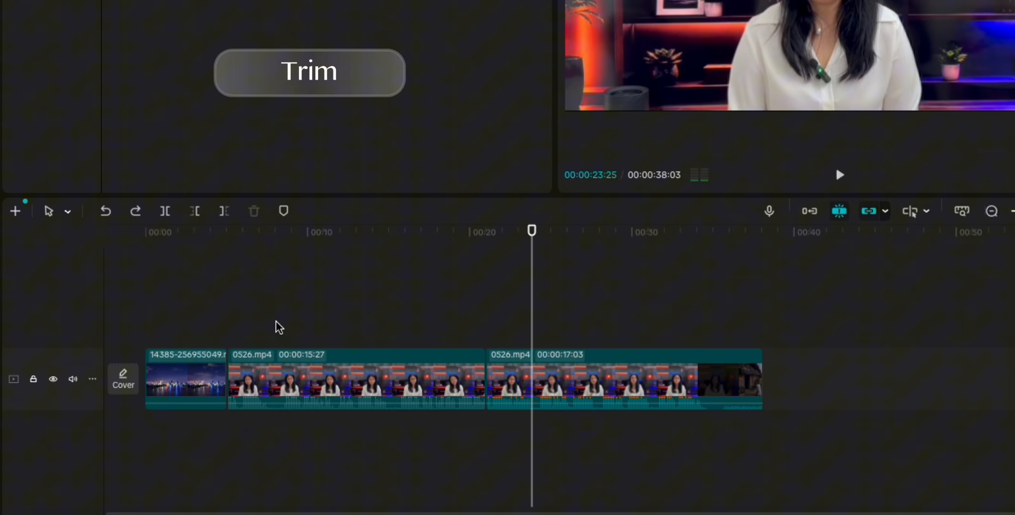
Trim the start of the first 0526.mp4 segment to a duration of 00:00:15:21.
click(277, 331)
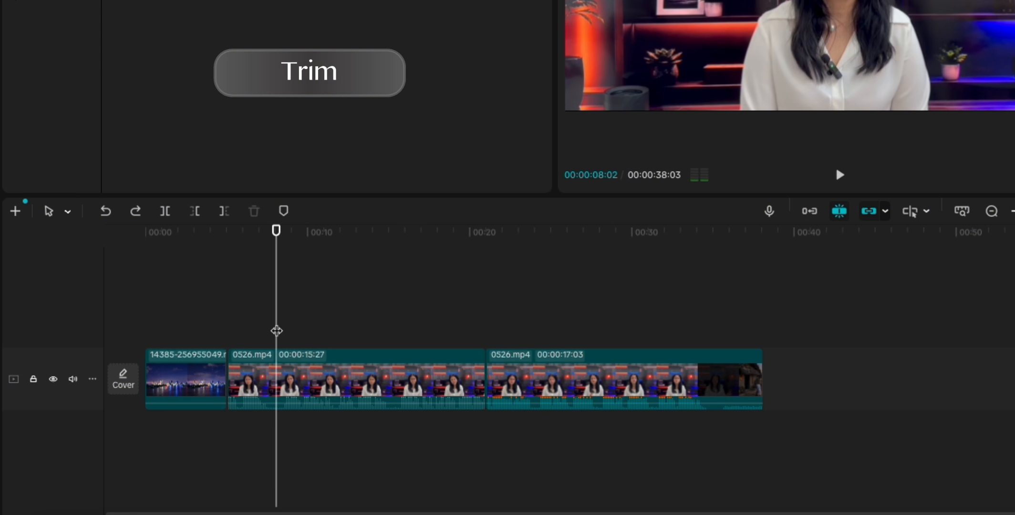
drag(276, 330, 273, 330)
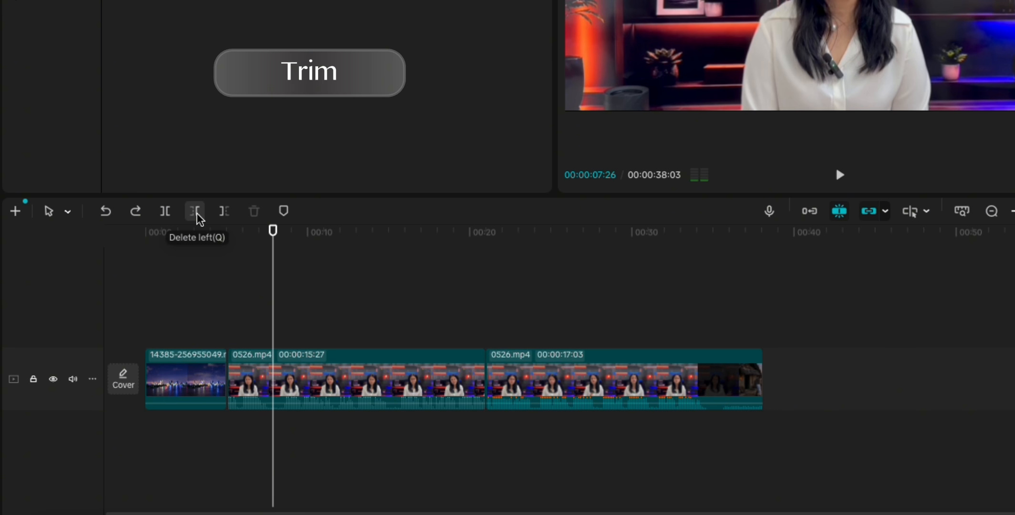
click(234, 381)
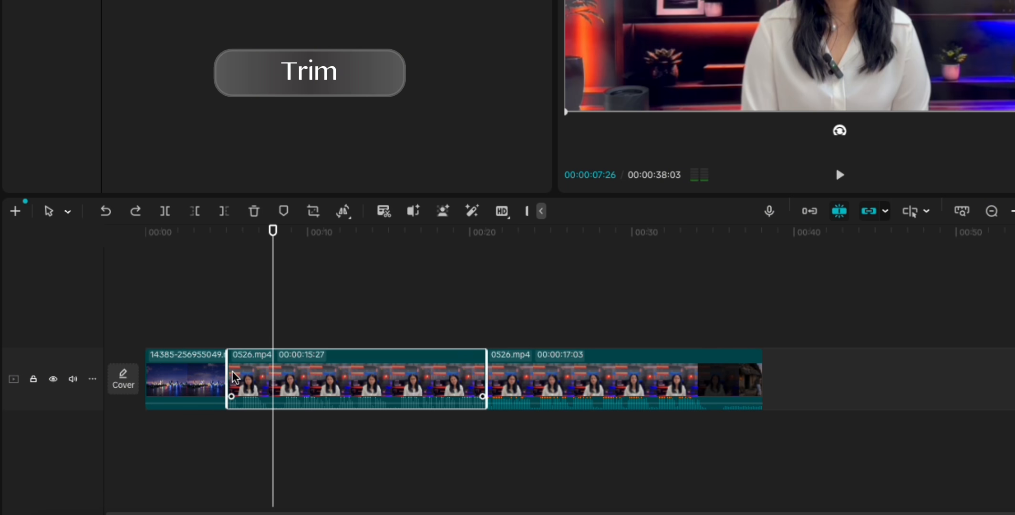
mouse_move(228, 380)
mouse_down()
mouse_move(273, 378)
mouse_move(231, 379)
mouse_up()
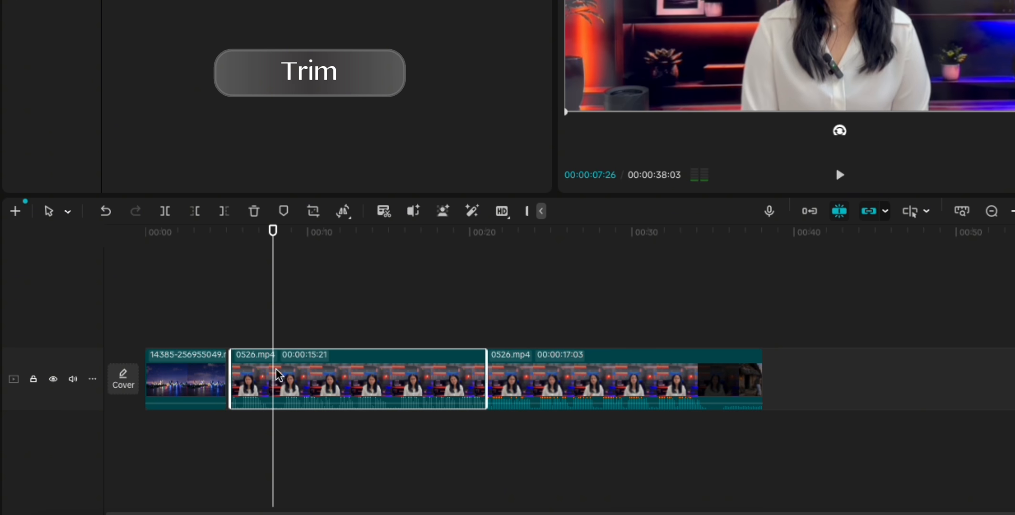
Trim the start of the first 0526.mp4 segment to the playhead at 00:00:07:26.
key(q)
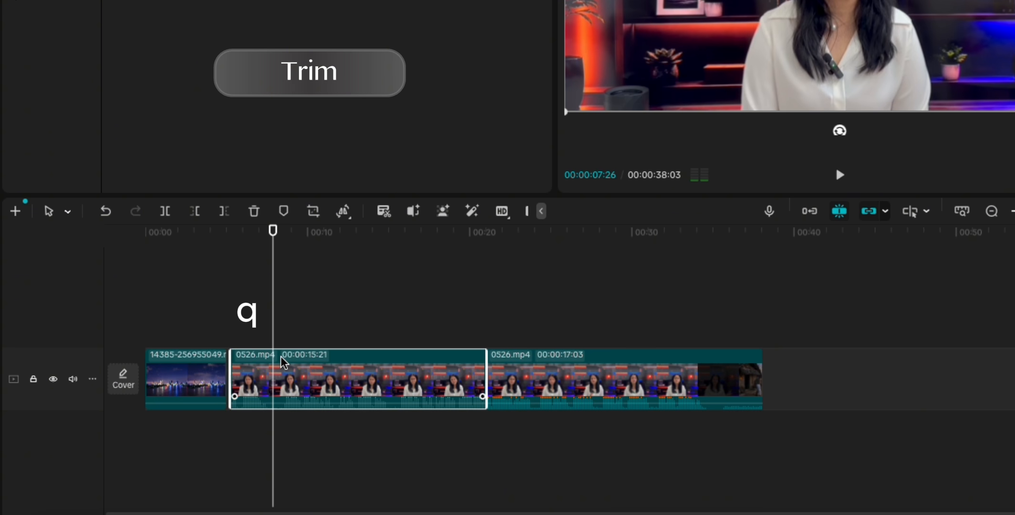
key(q)
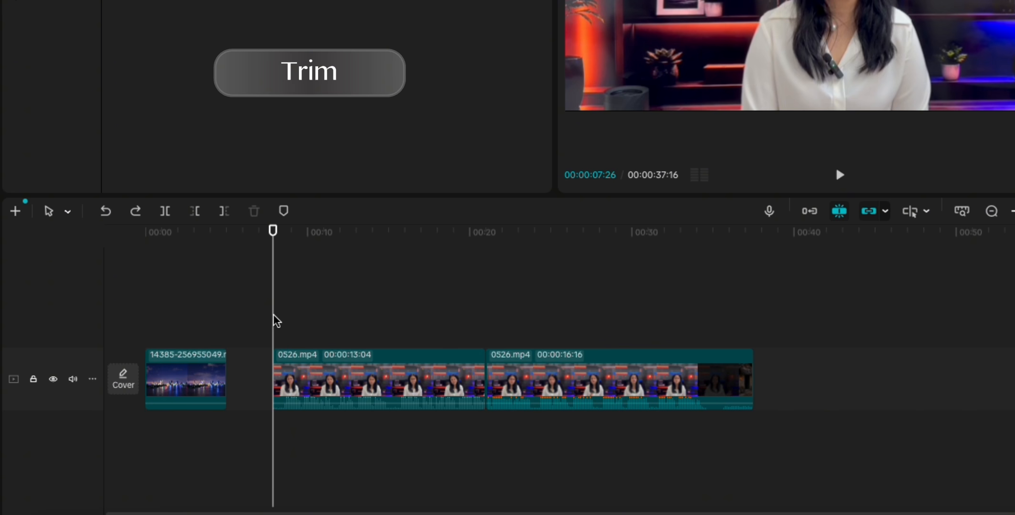
Trim the end of the last 0526.mp4 segment to the playhead at 00:00:33:27, and undo and redo that trim.
drag(691, 297, 695, 301)
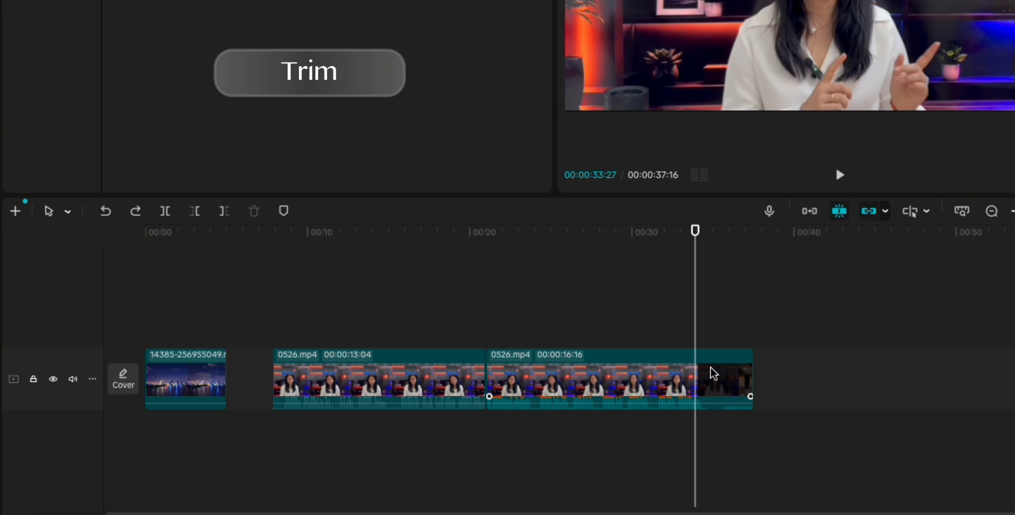
mouse_move(753, 374)
mouse_down()
mouse_move(698, 375)
mouse_move(752, 375)
mouse_up()
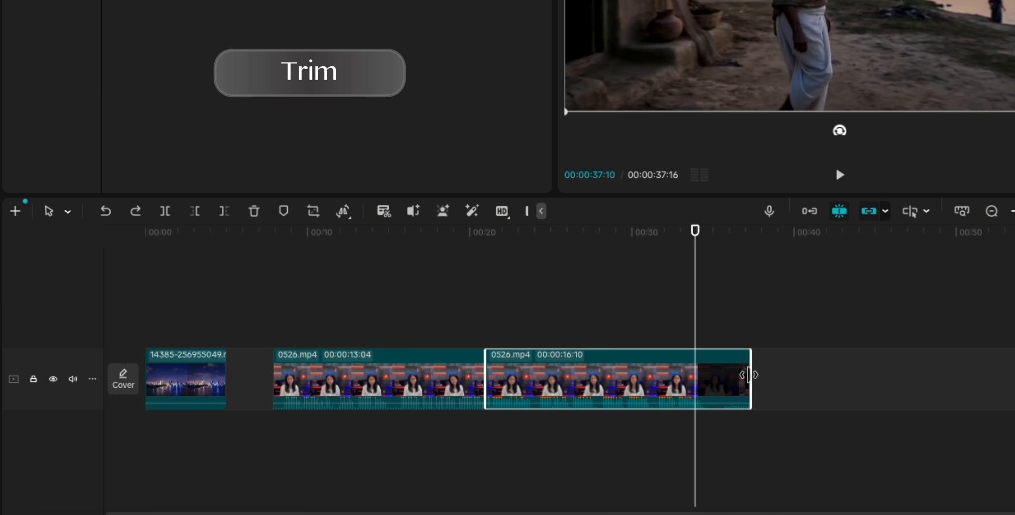
key(w)
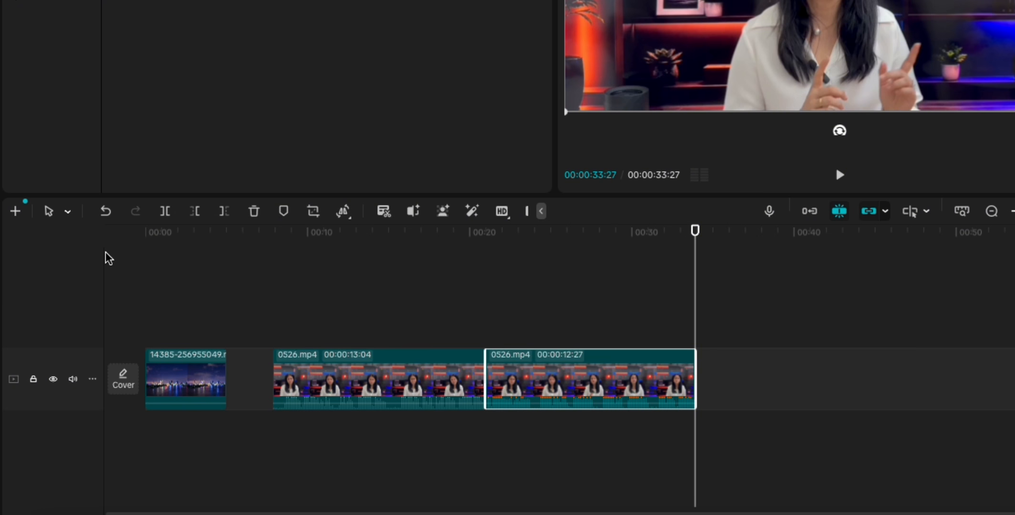
click(107, 213)
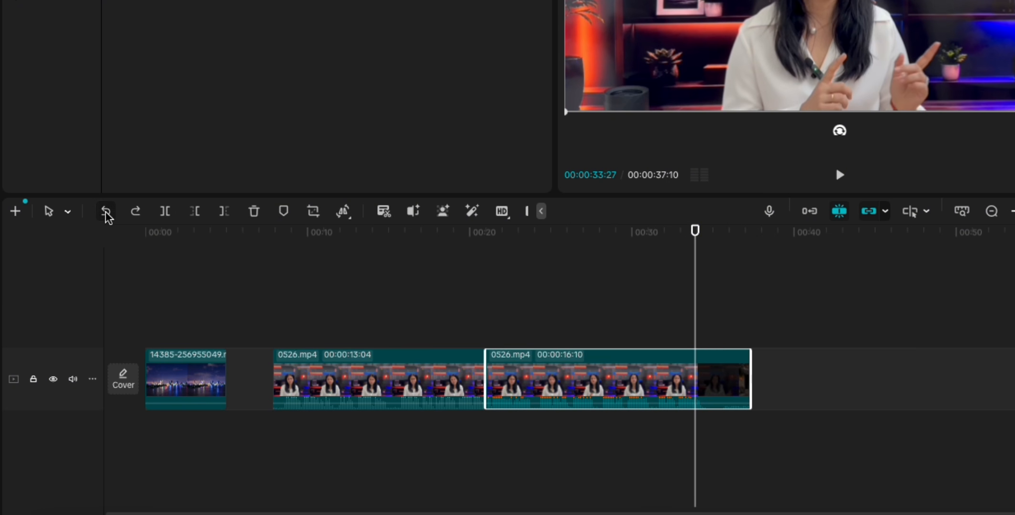
click(135, 211)
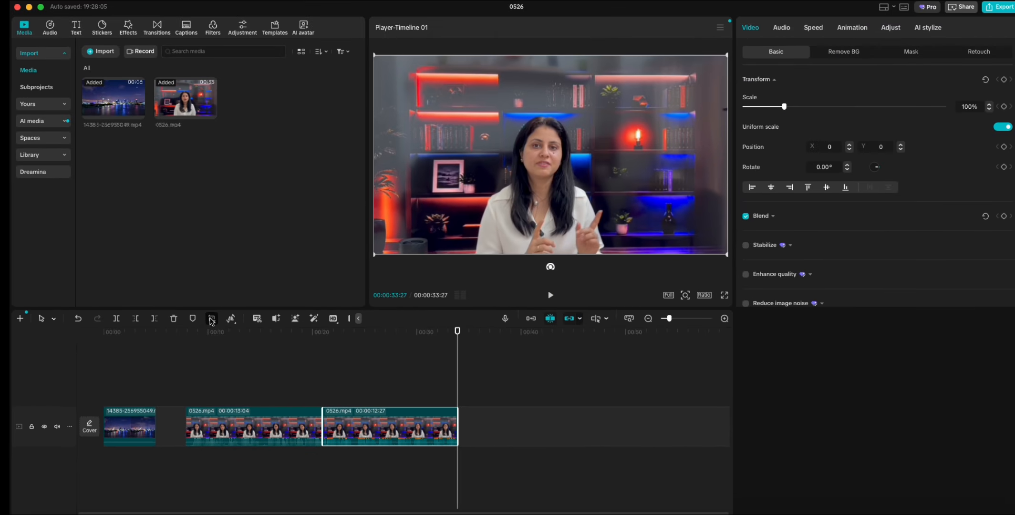
Crop the last 0526.mp4 segment with a free ratio to a tighter frame around the speaker.
click(259, 267)
drag(297, 377, 380, 329)
drag(627, 277, 576, 299)
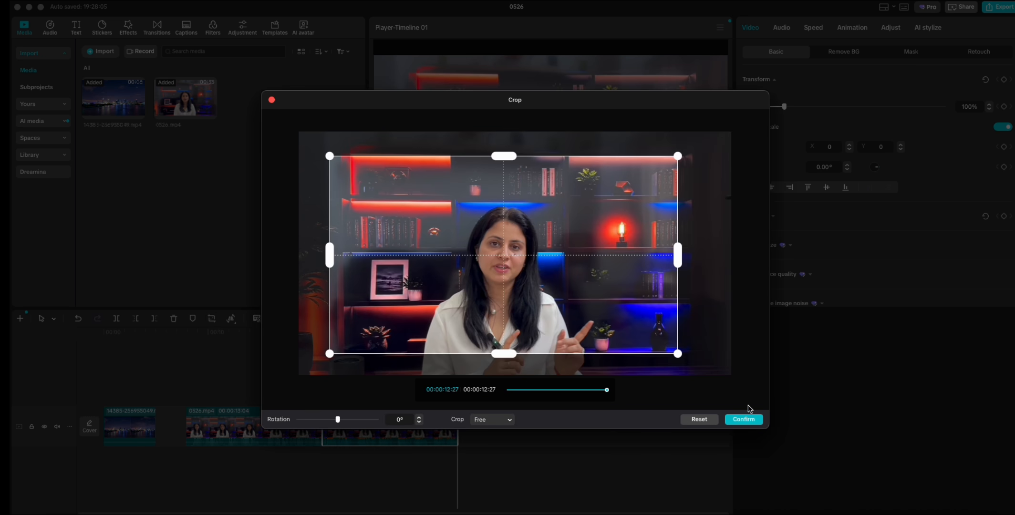
click(745, 420)
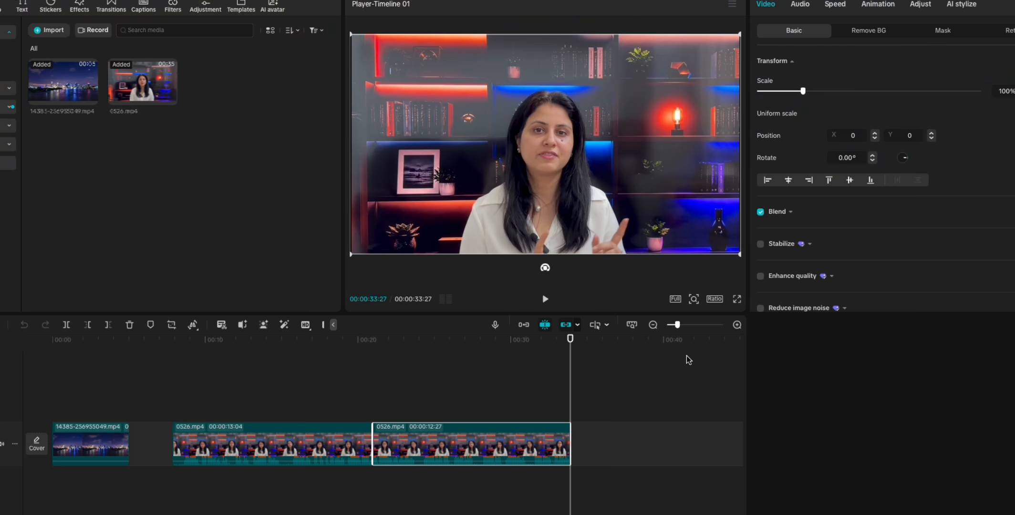
Look over the aspect ratio choices and the Full preview option, and view the video in full screen.
click(715, 299)
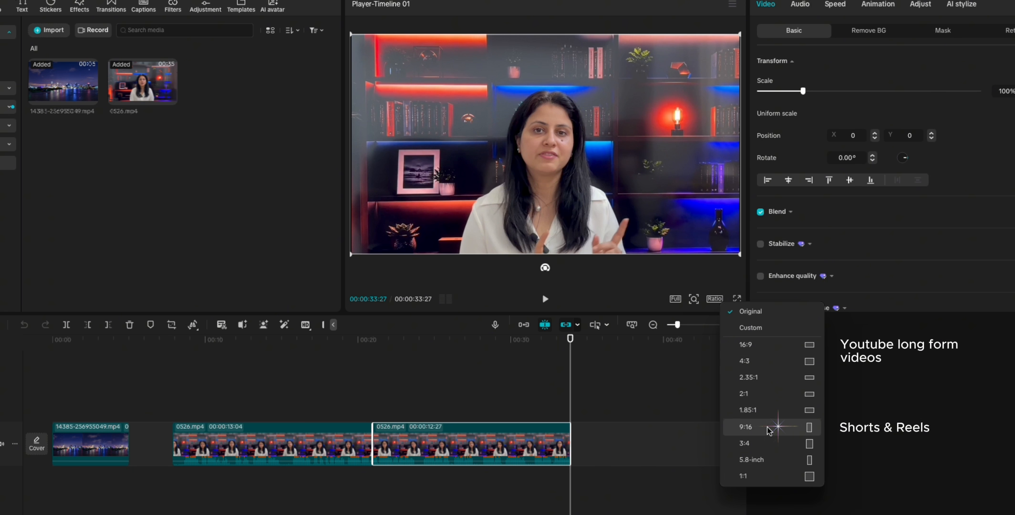
click(706, 284)
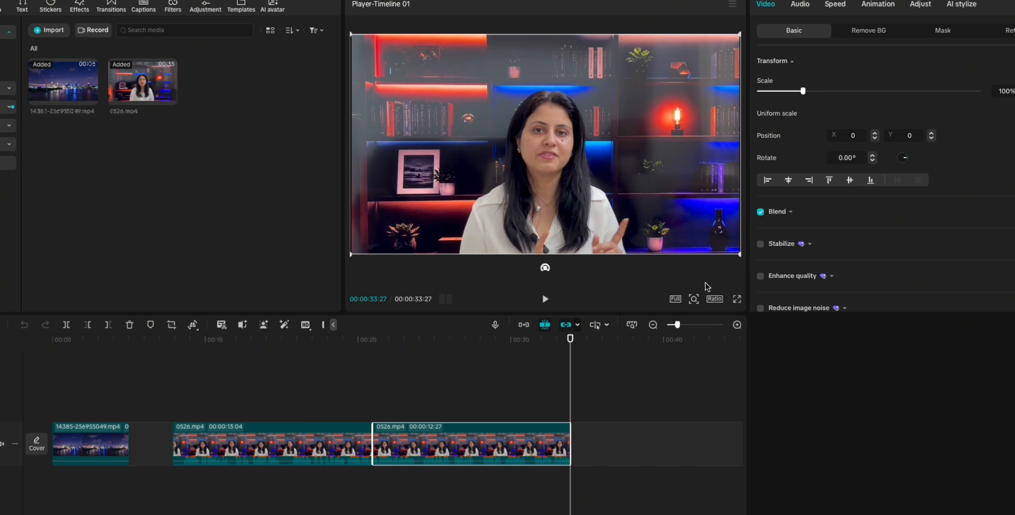
click(676, 300)
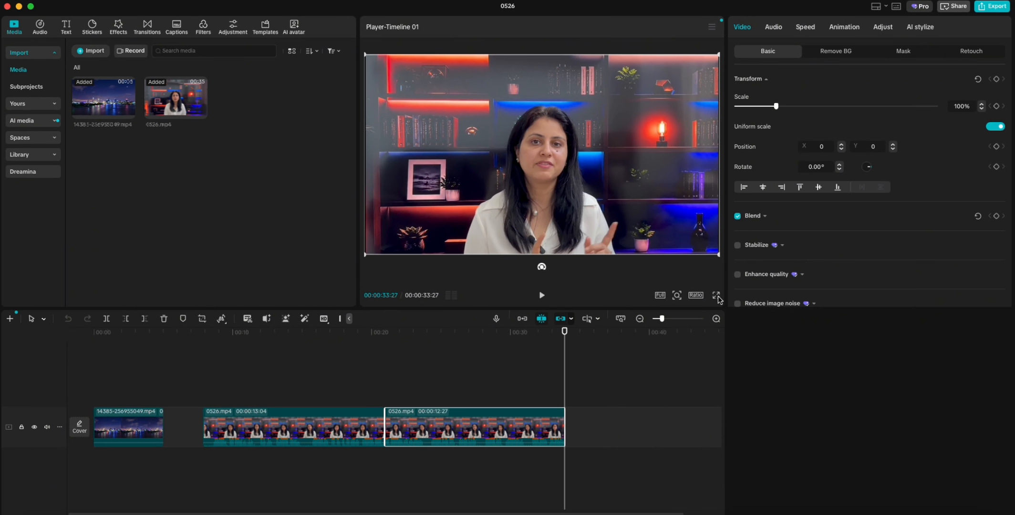
click(717, 296)
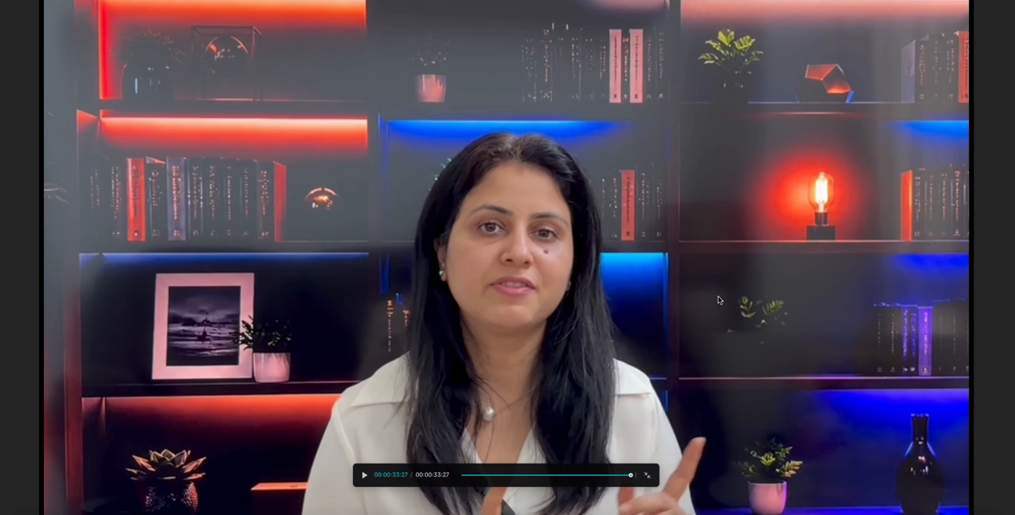
click(647, 477)
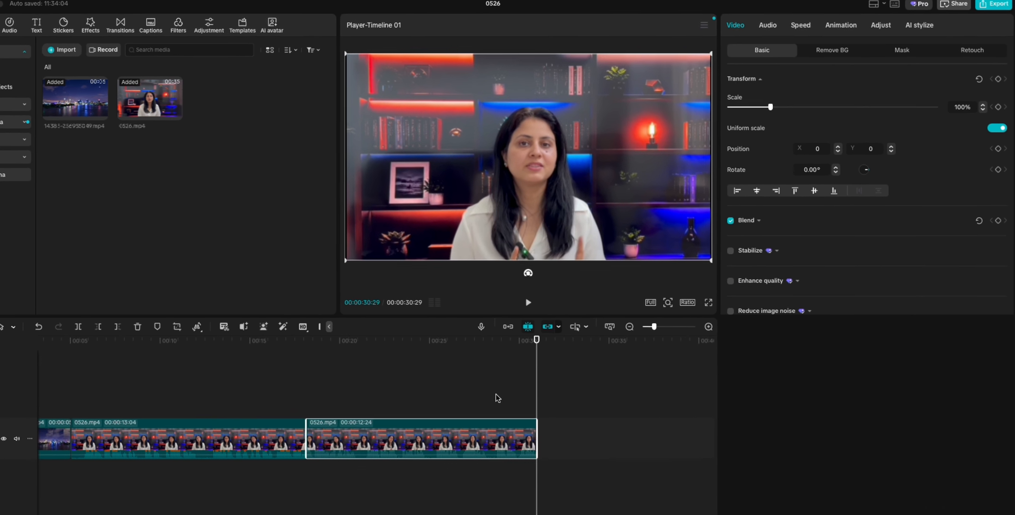
Open the voiceover recorder to view its settings and close it without recording.
click(466, 336)
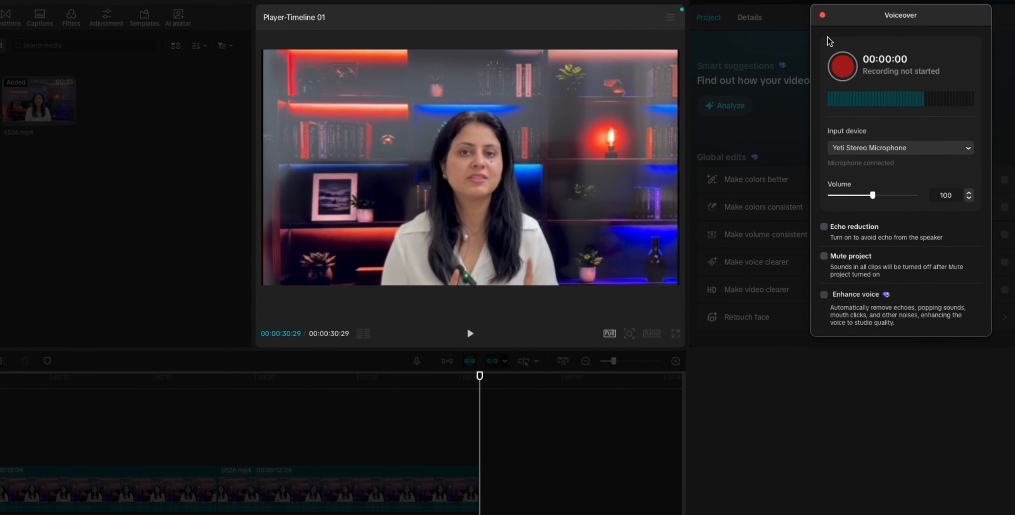
click(826, 17)
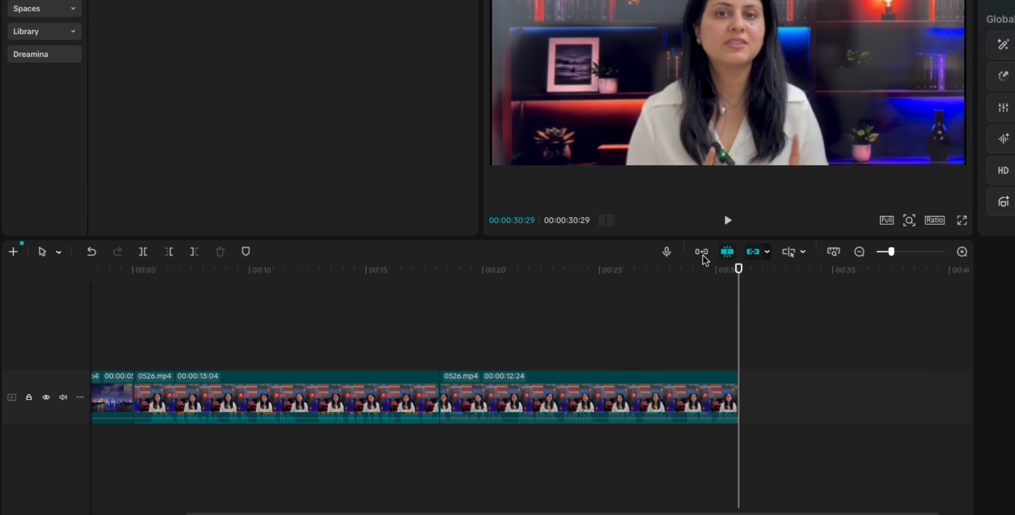
Turn on the main track magnet and try to move the last 0526.mp4 segment away from the preceding one.
click(544, 321)
click(726, 393)
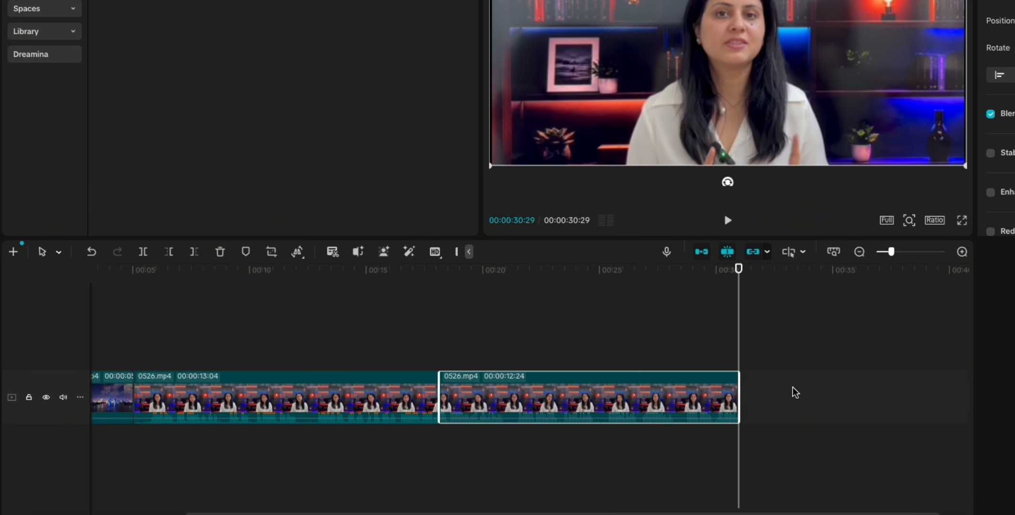
drag(693, 395, 782, 390)
drag(694, 397, 750, 397)
drag(892, 255, 894, 256)
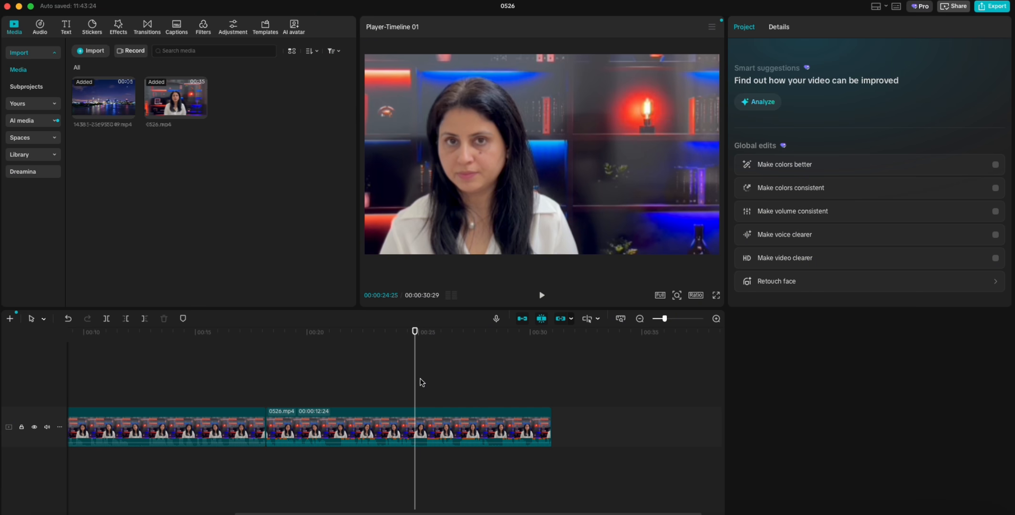
Rescale the last 0526.mp4 segment to 101% at position X 0, Y 0 and rotate it to 32.56°.
click(436, 417)
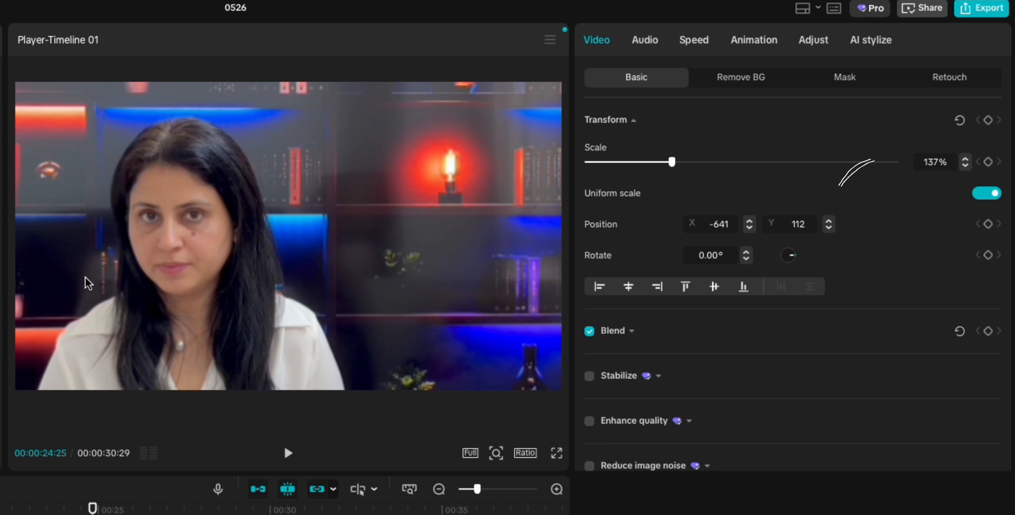
mouse_move(88, 283)
mouse_down()
mouse_move(145, 282)
mouse_move(136, 240)
mouse_move(148, 289)
mouse_move(173, 290)
mouse_up()
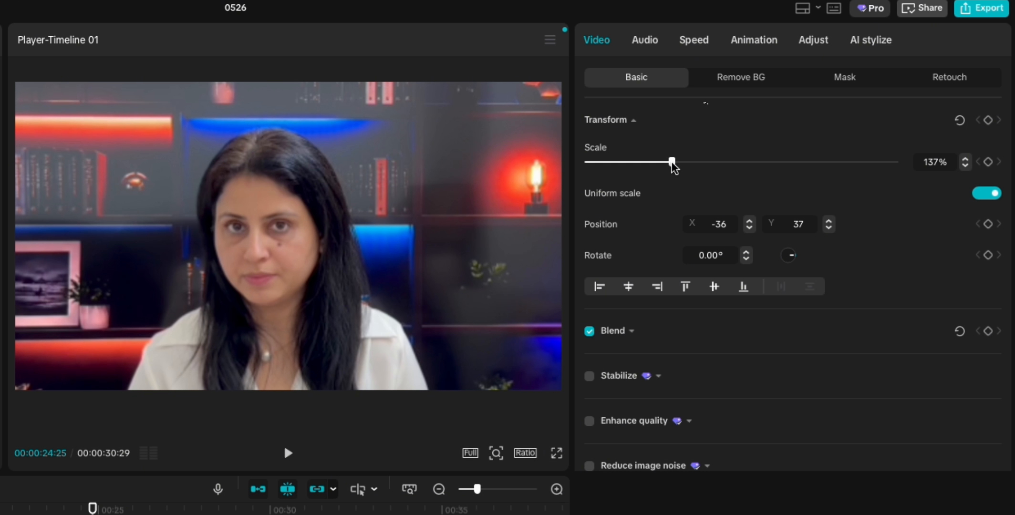
drag(672, 163, 633, 166)
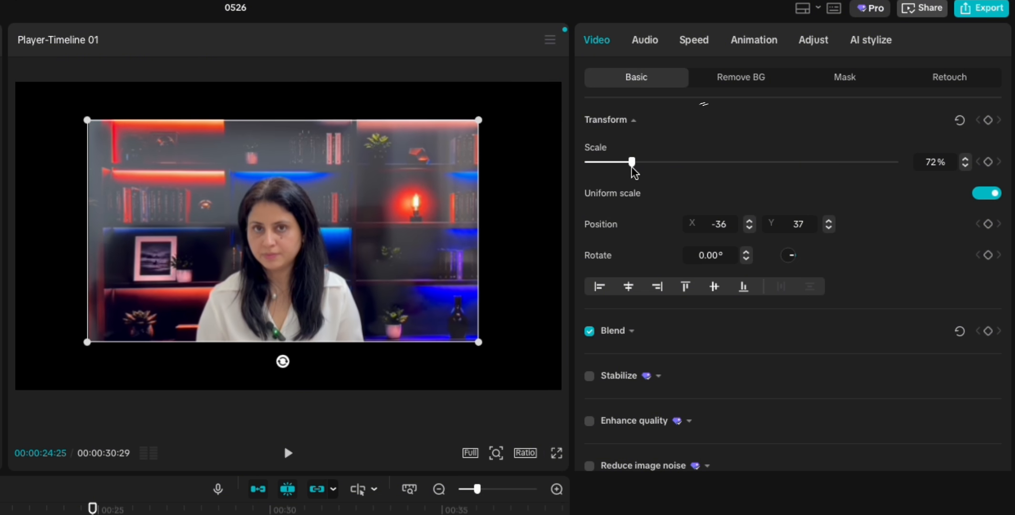
drag(473, 343, 555, 394)
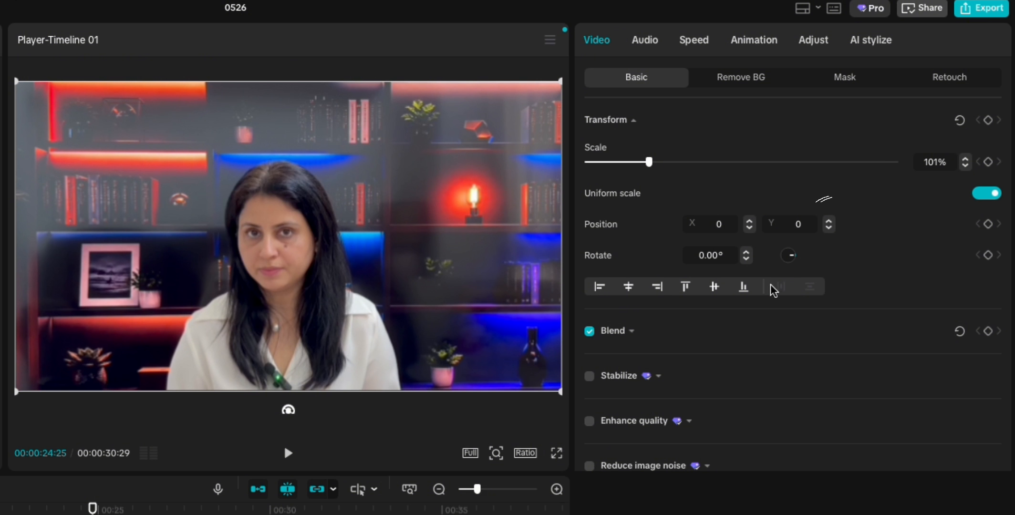
drag(790, 256, 793, 262)
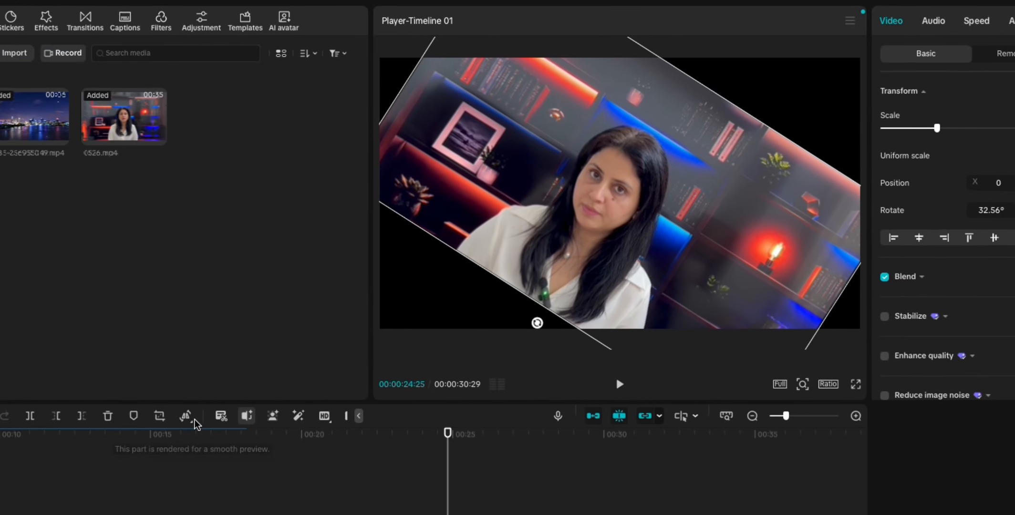
Mirror the rotated 0526.mp4 segment and mirror it back.
click(193, 422)
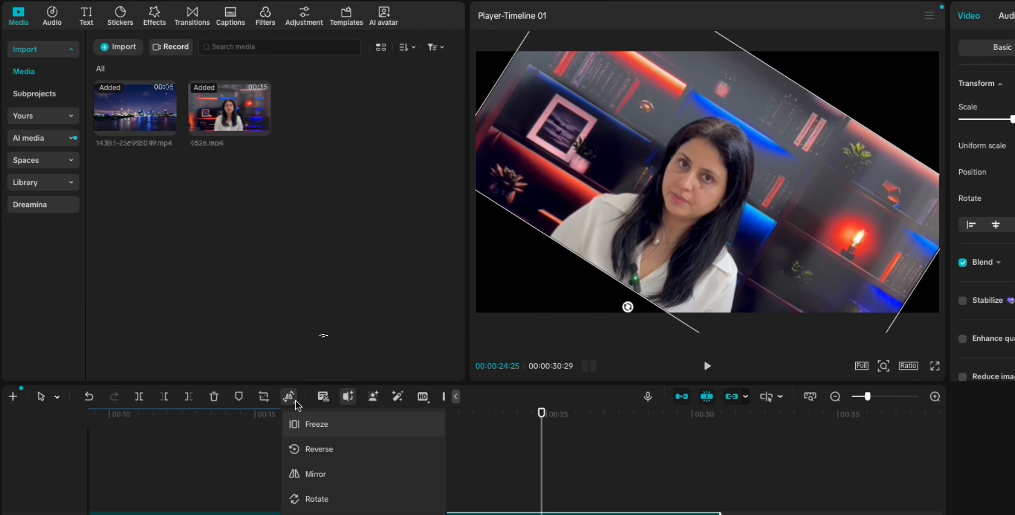
click(313, 474)
click(313, 475)
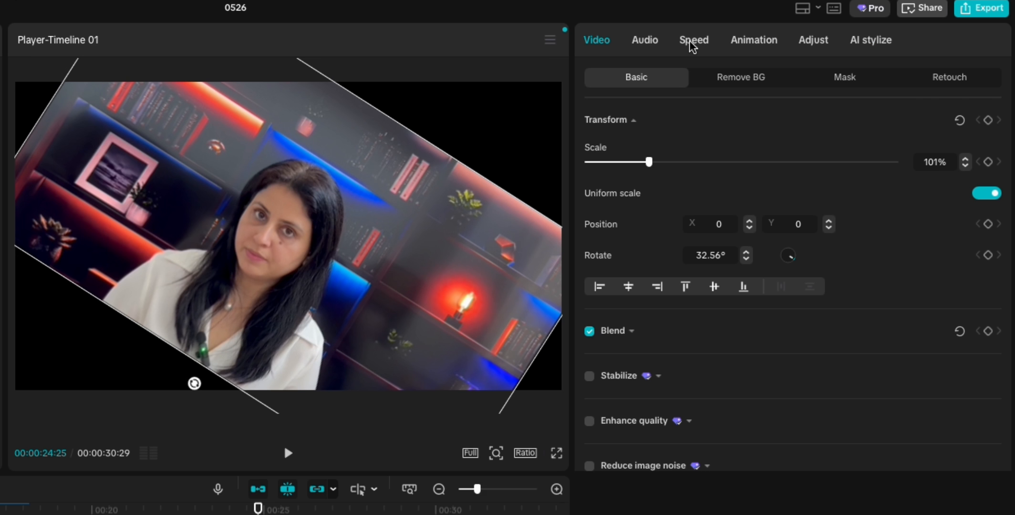
Try the speed control on the rotated 0526.mp4 segment, keeping 1.00x, and set its volume to -14.3 dB.
click(692, 46)
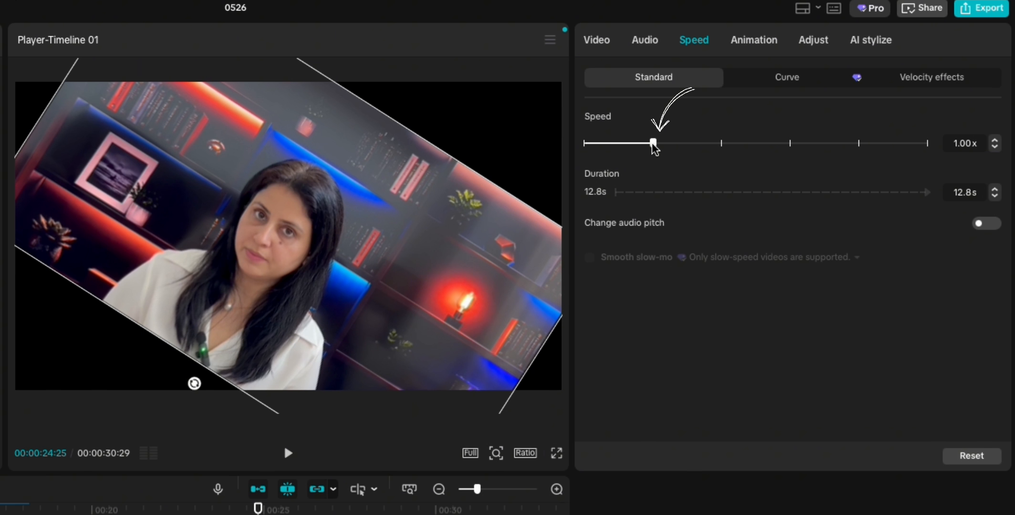
mouse_move(654, 144)
mouse_down()
mouse_move(731, 145)
mouse_move(597, 144)
mouse_move(653, 144)
mouse_up()
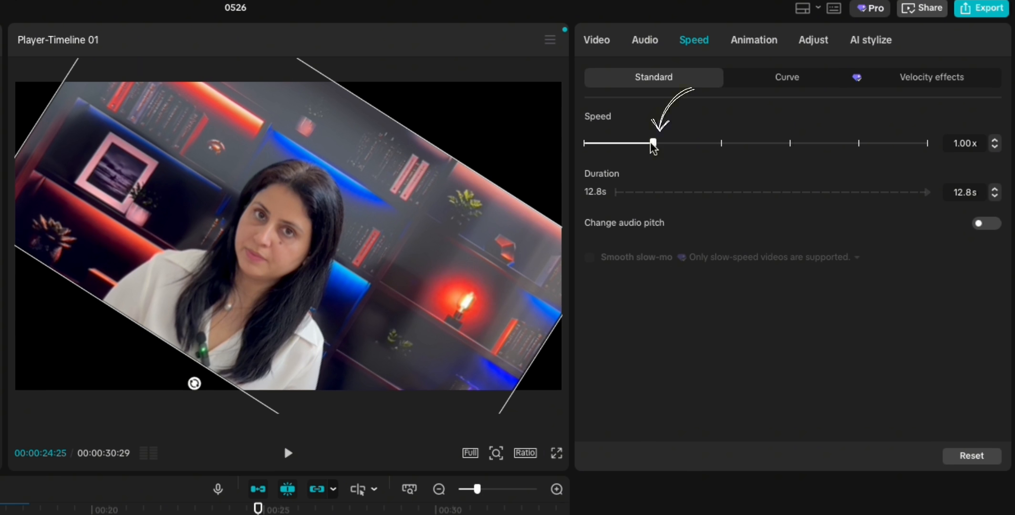
click(645, 41)
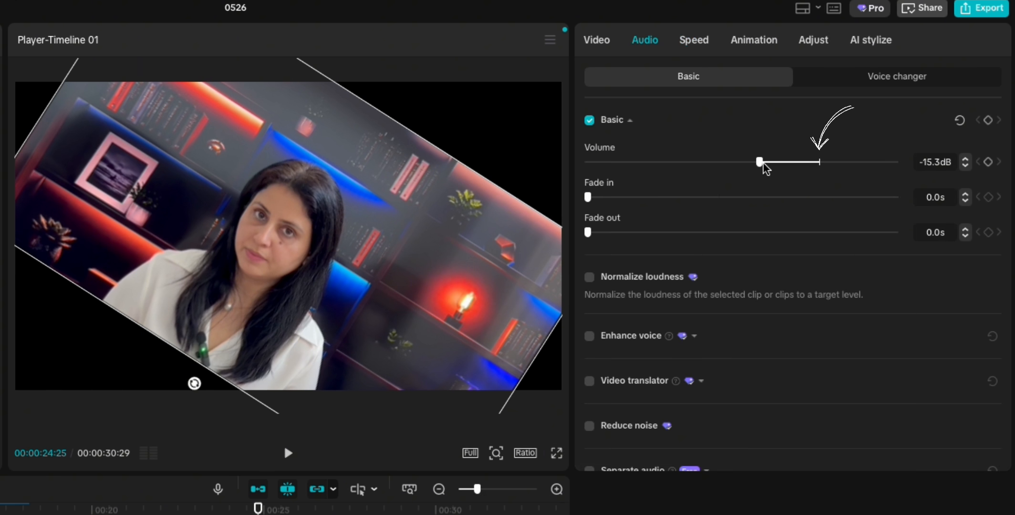
drag(759, 163, 820, 163)
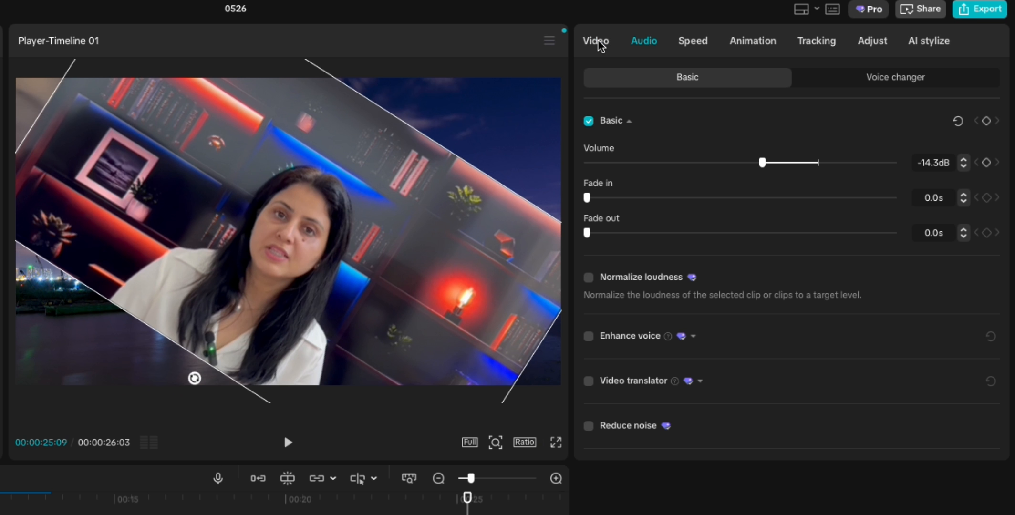
Set the opacity of the rotated 0526.mp4 segment to 95%.
click(597, 41)
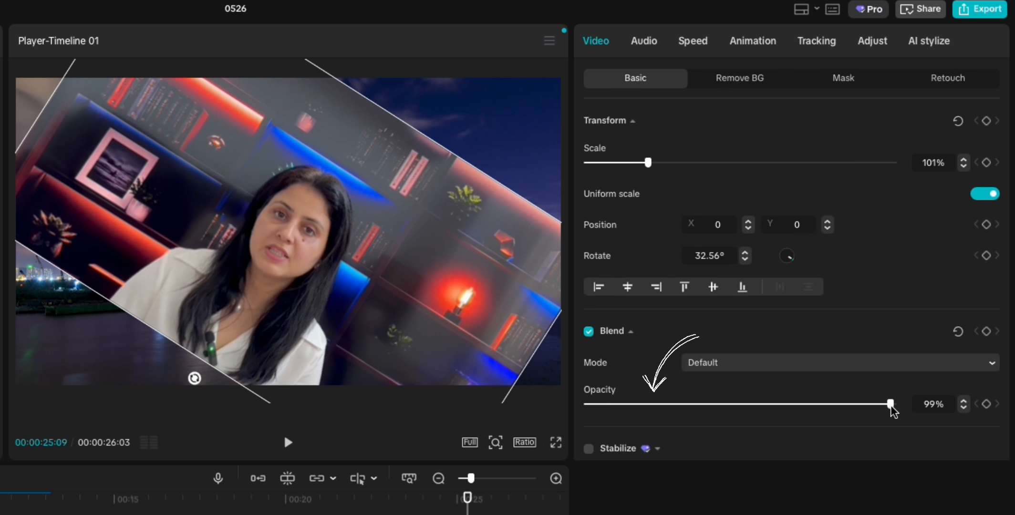
mouse_move(891, 404)
mouse_down()
mouse_move(747, 405)
mouse_move(878, 404)
mouse_up()
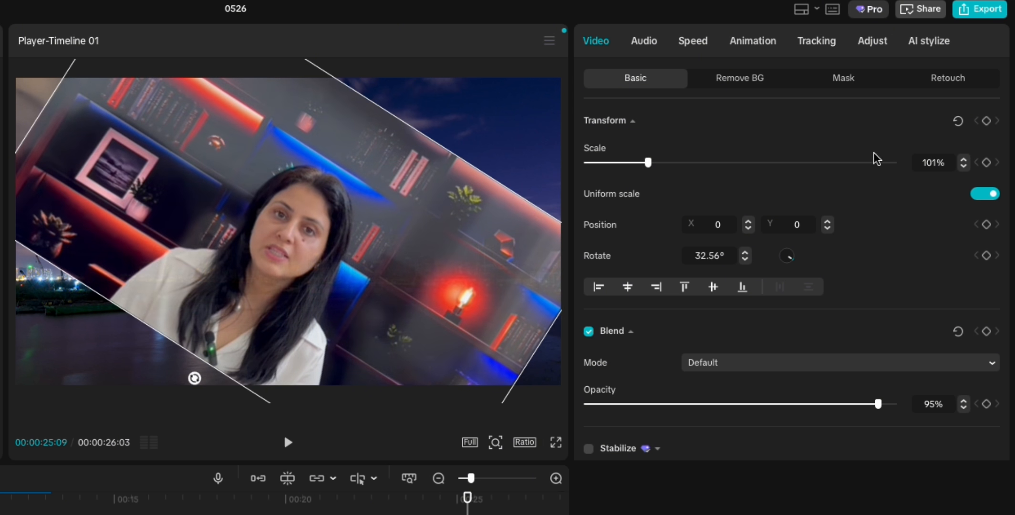
Adjust the rotated 0526.mp4 segment's colour to exposure 17, contrast 24 and saturation 21.
click(872, 42)
scroll(715, 329, down, 10)
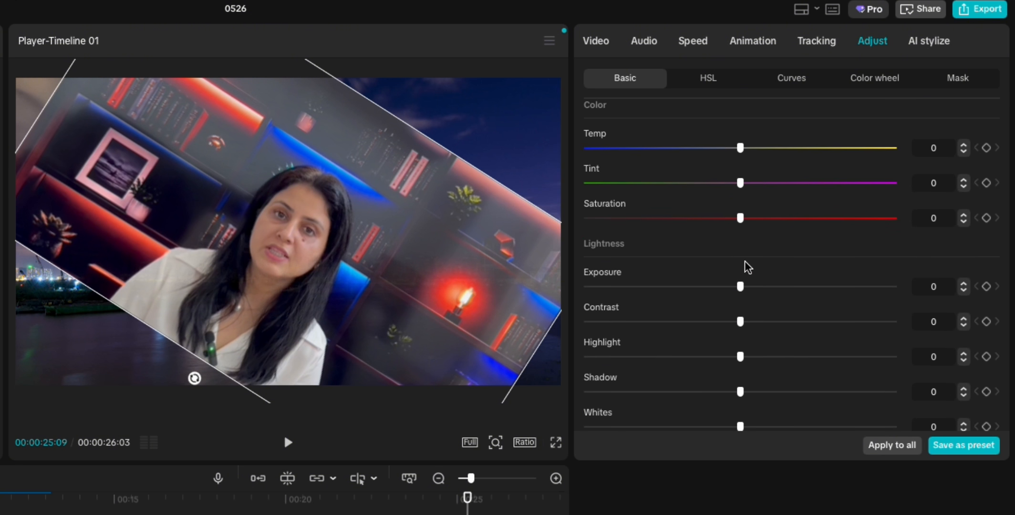
drag(741, 286, 777, 286)
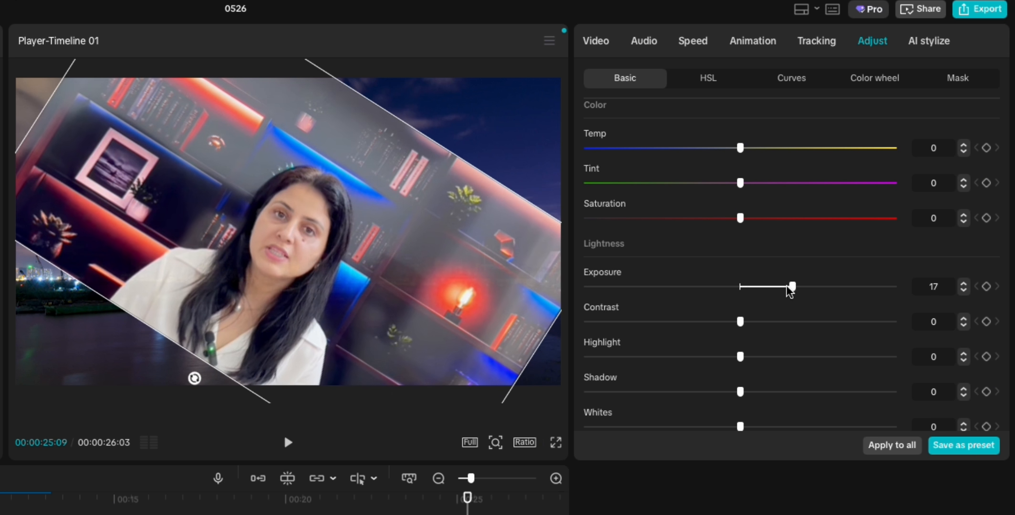
drag(741, 321, 804, 321)
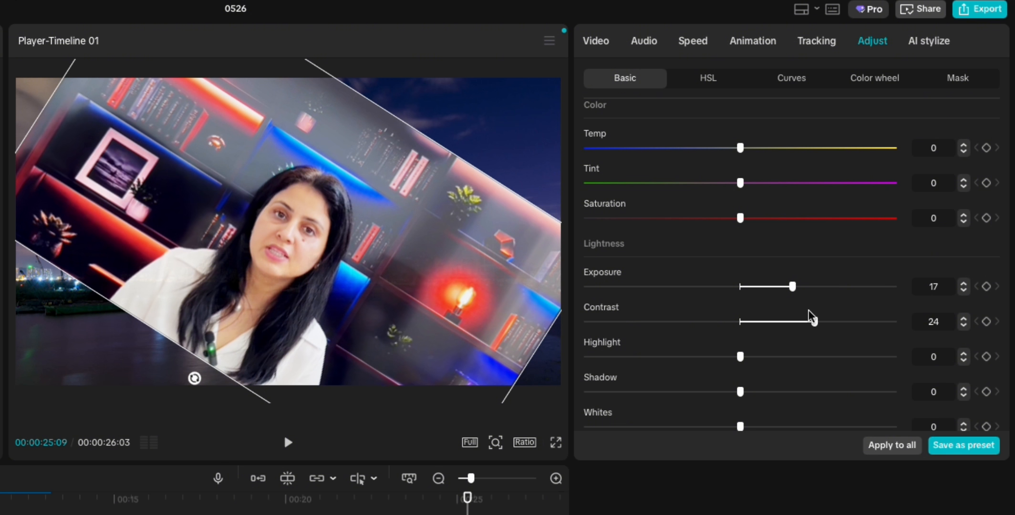
drag(750, 218, 804, 219)
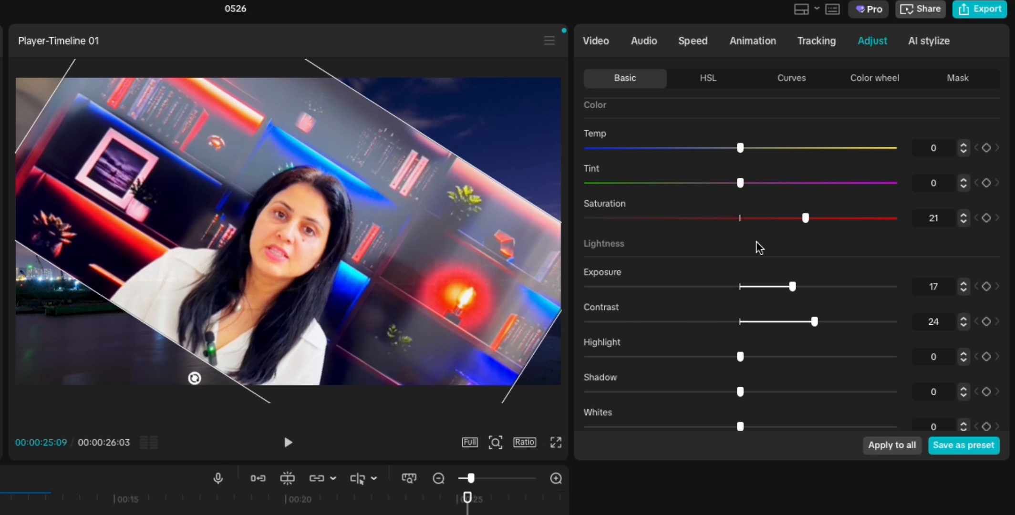
scroll(759, 247, down, 1)
scroll(760, 247, up, 3)
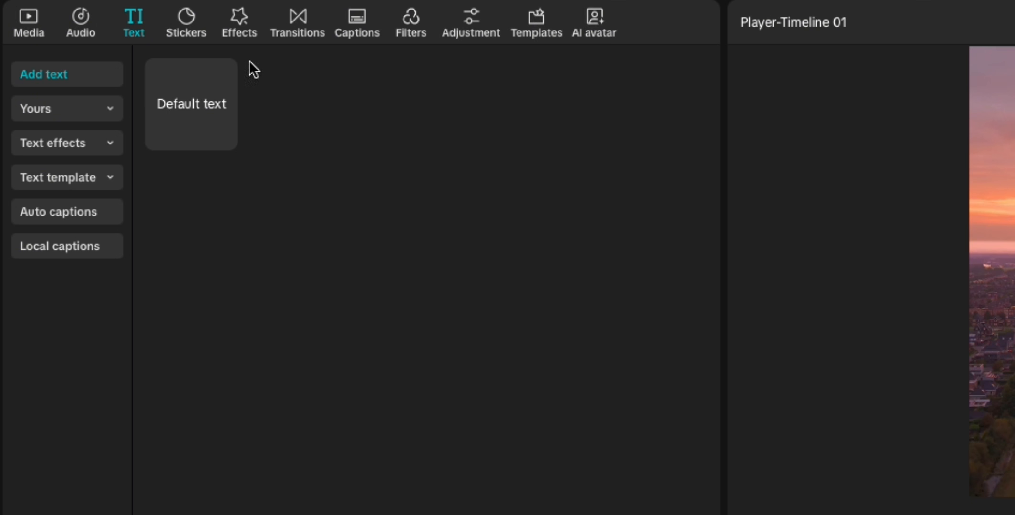
Add a default text clip above 230247_medium.mp4 and change its wording to "The is title of my video".
click(228, 138)
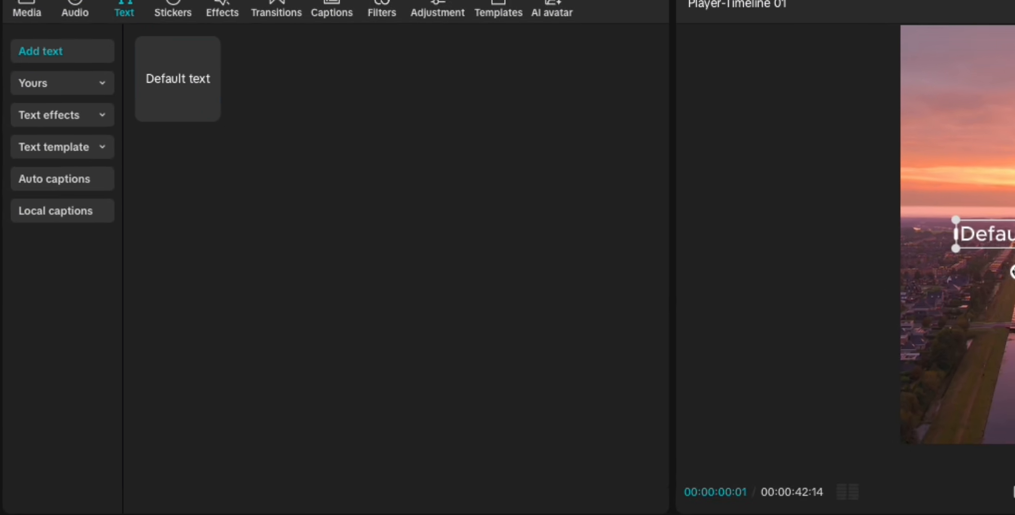
click(238, 431)
click(254, 446)
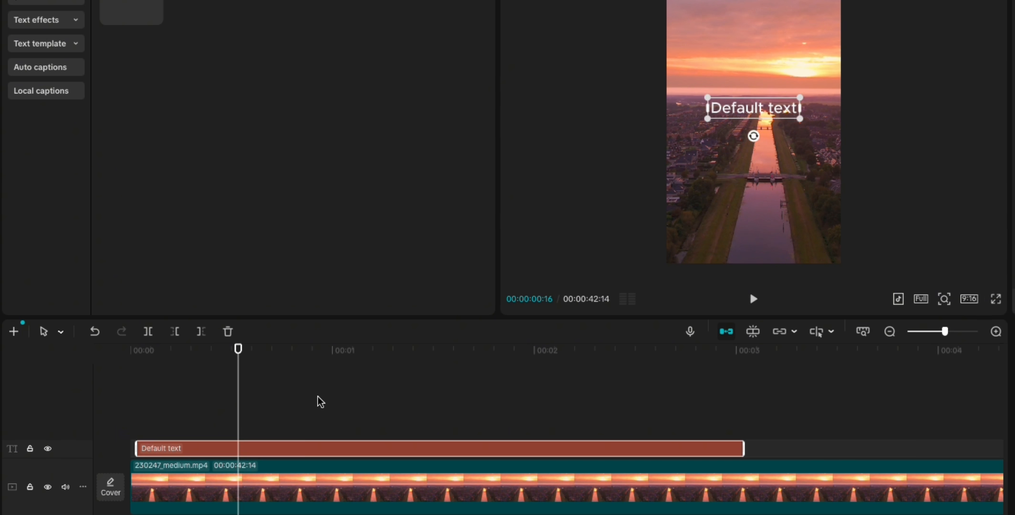
double_click(724, 109)
text(The is title of my video)
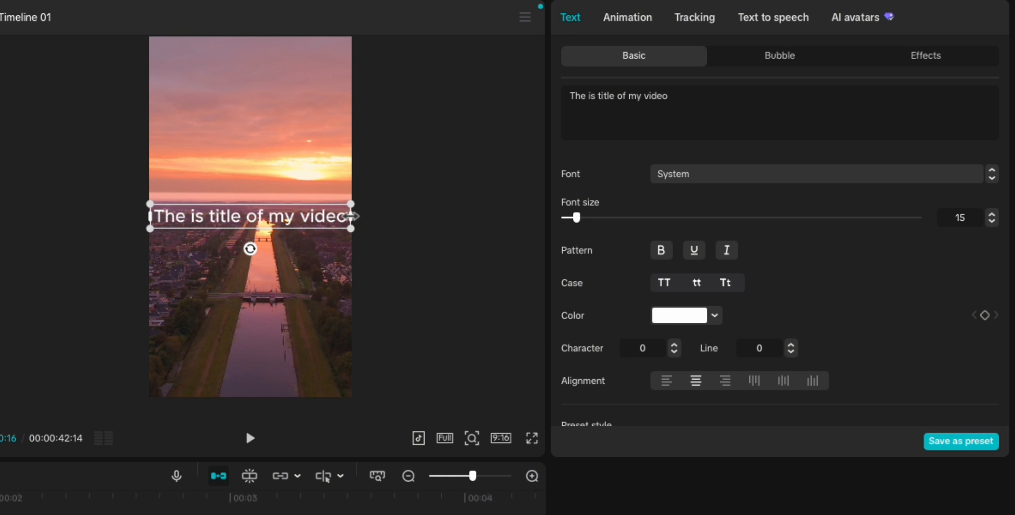
Preview the vertical video with the TikTok, YouTube Shorts and Instagram Reels overlays, leaving Instagram Reels active.
mouse_move(353, 216)
mouse_down()
mouse_move(318, 216)
mouse_move(362, 216)
mouse_move(353, 216)
mouse_up()
click(419, 438)
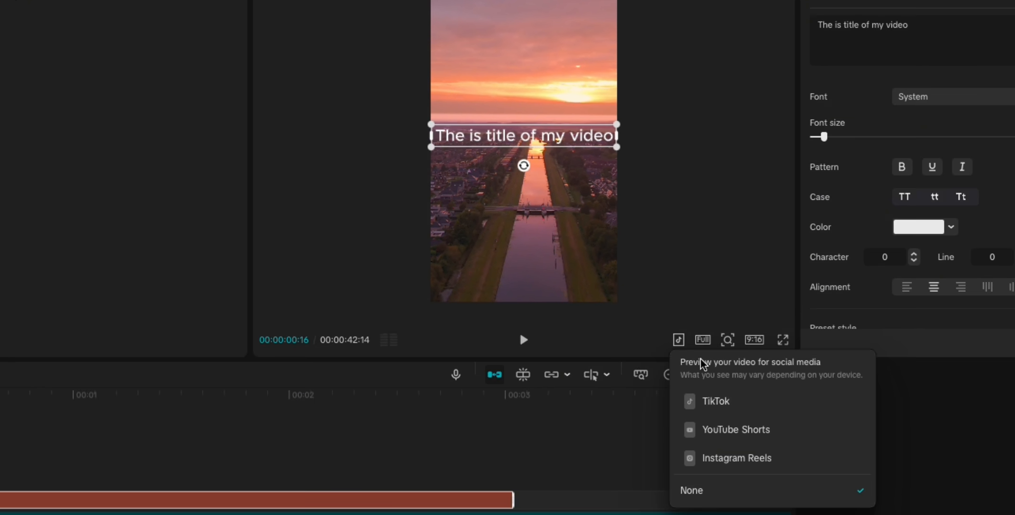
click(735, 404)
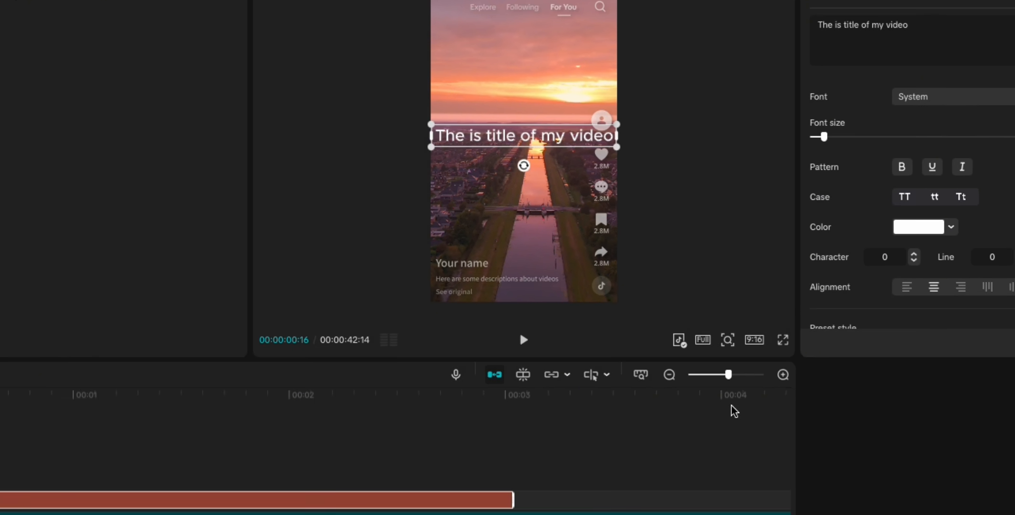
click(679, 339)
click(730, 424)
click(679, 340)
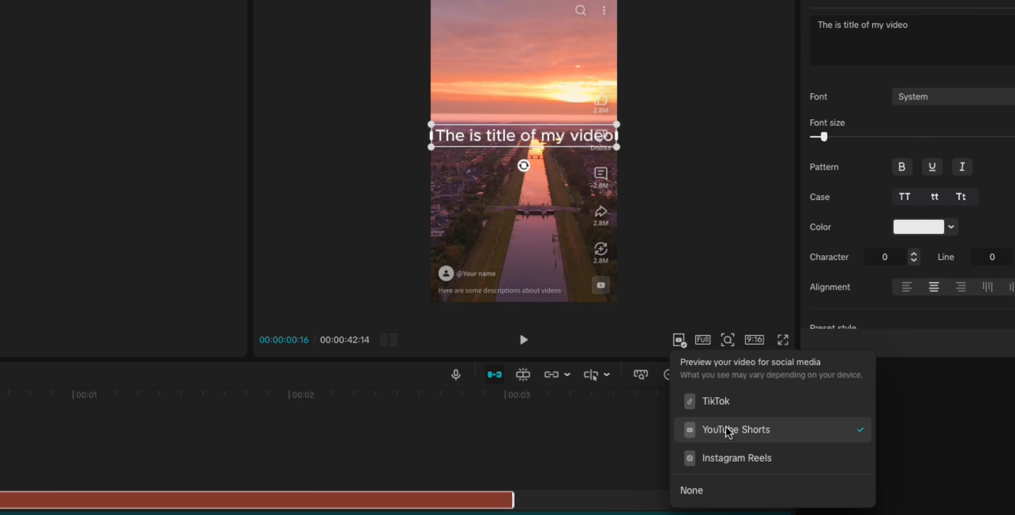
click(730, 459)
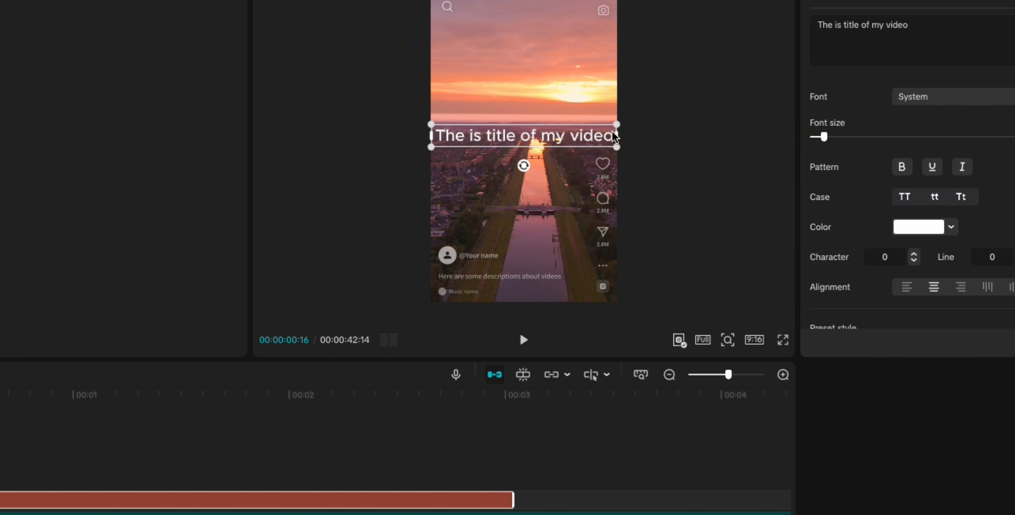
Narrow and lower the title's text box so it wraps onto two lines clear of the overlay icons, and left-align it.
drag(615, 137, 569, 186)
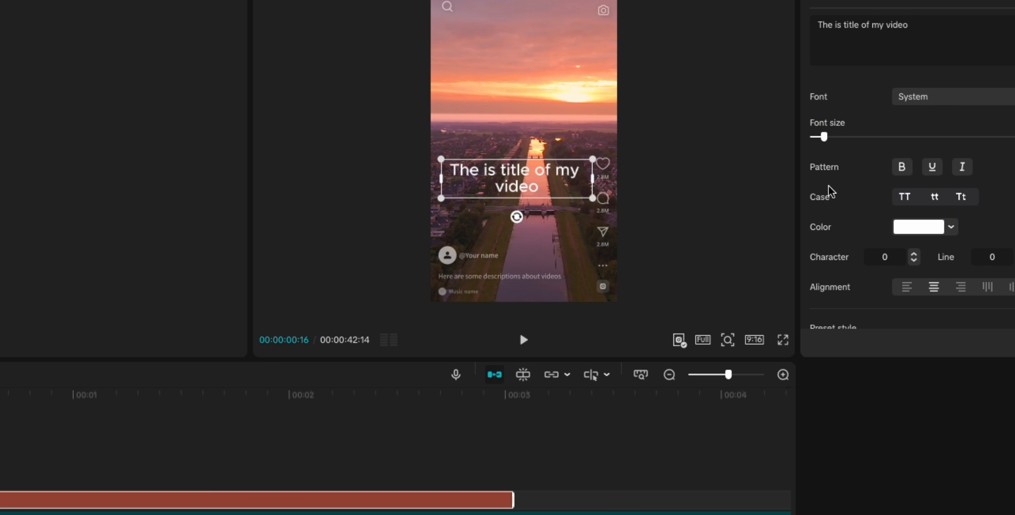
click(906, 288)
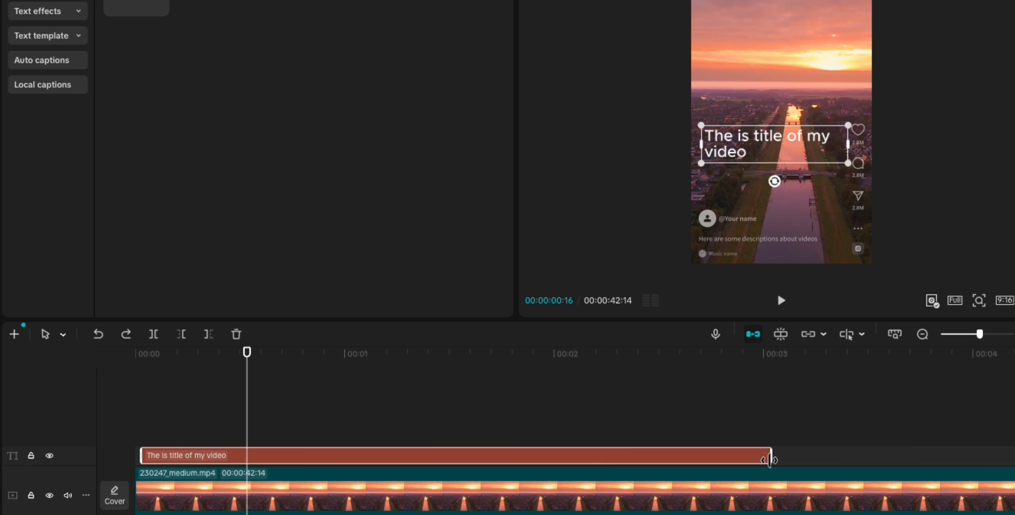
Trim both ends of the title clip and move it along the timeline to start at about 0.6 seconds.
drag(770, 460, 492, 464)
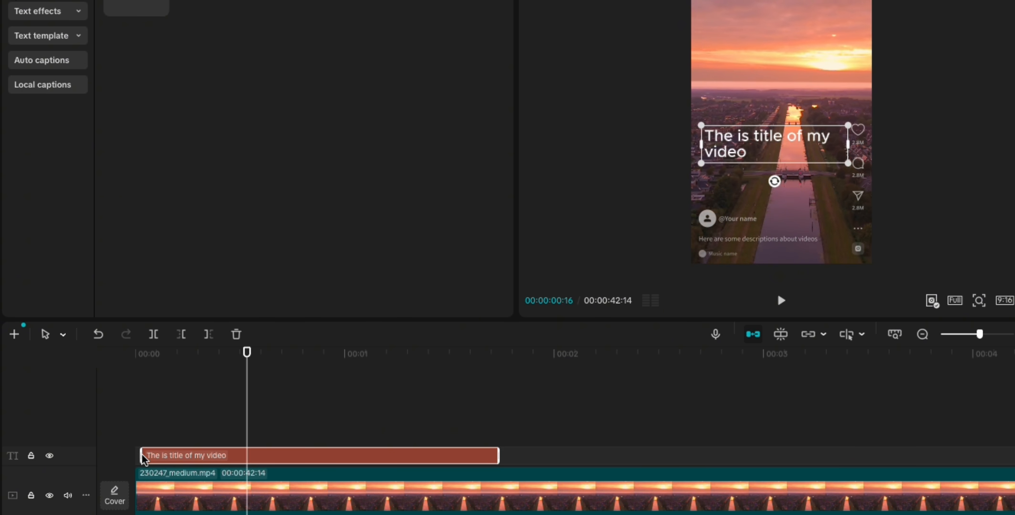
drag(144, 458, 156, 458)
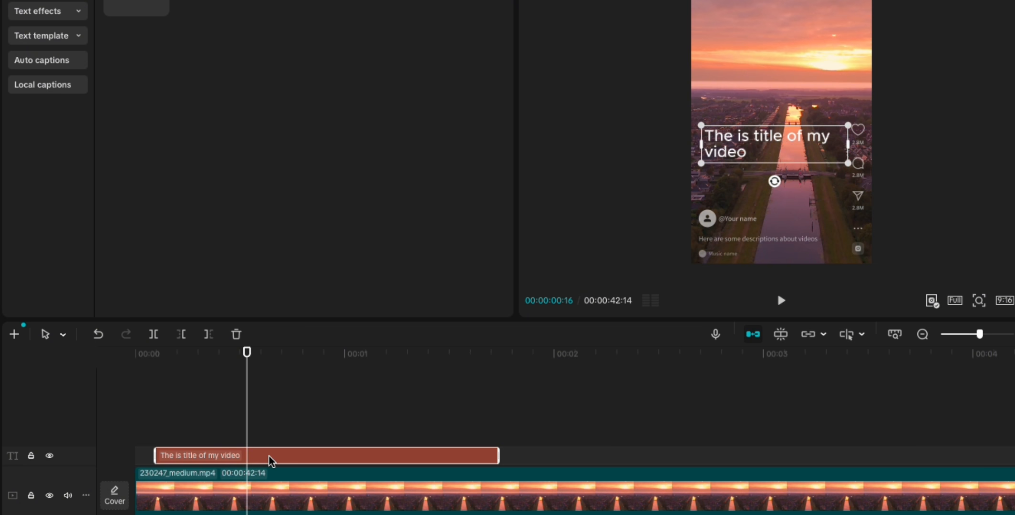
drag(271, 460, 377, 463)
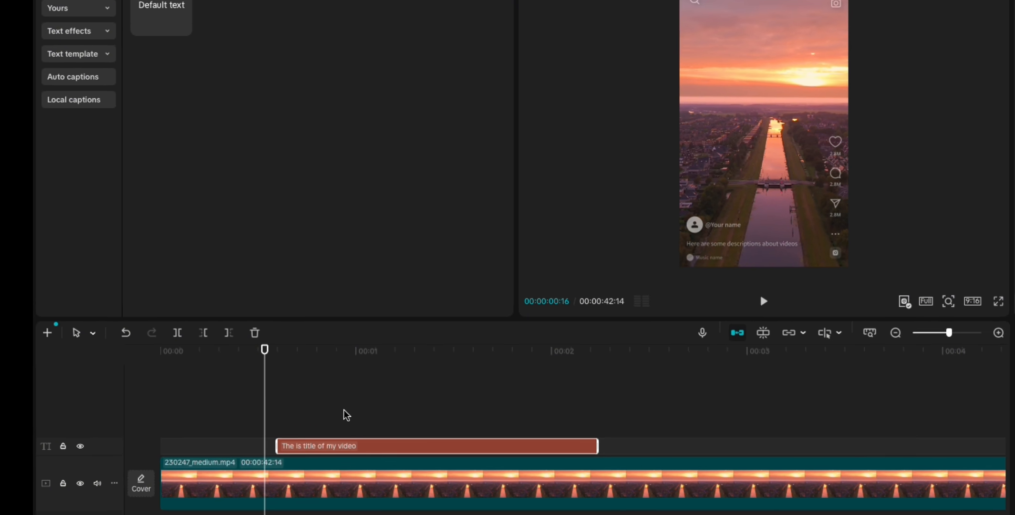
Apply the Fade In entrance animation to the title clip and lengthen the animation's duration beyond 0.5 s.
click(346, 416)
click(369, 446)
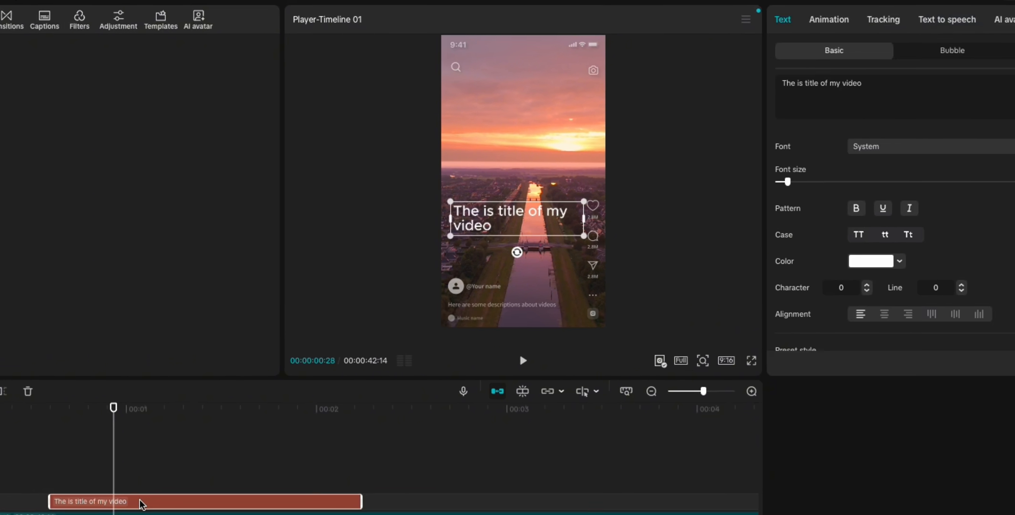
click(733, 40)
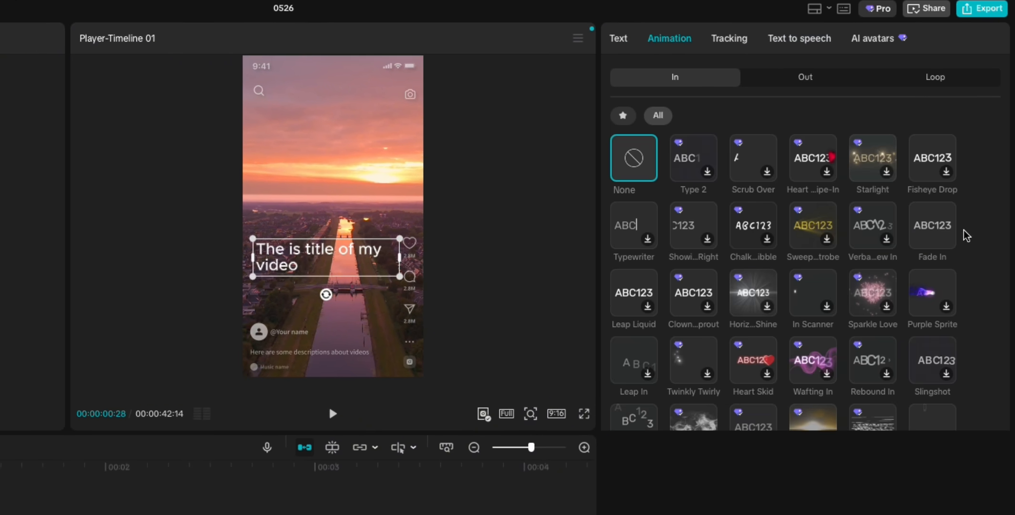
click(935, 229)
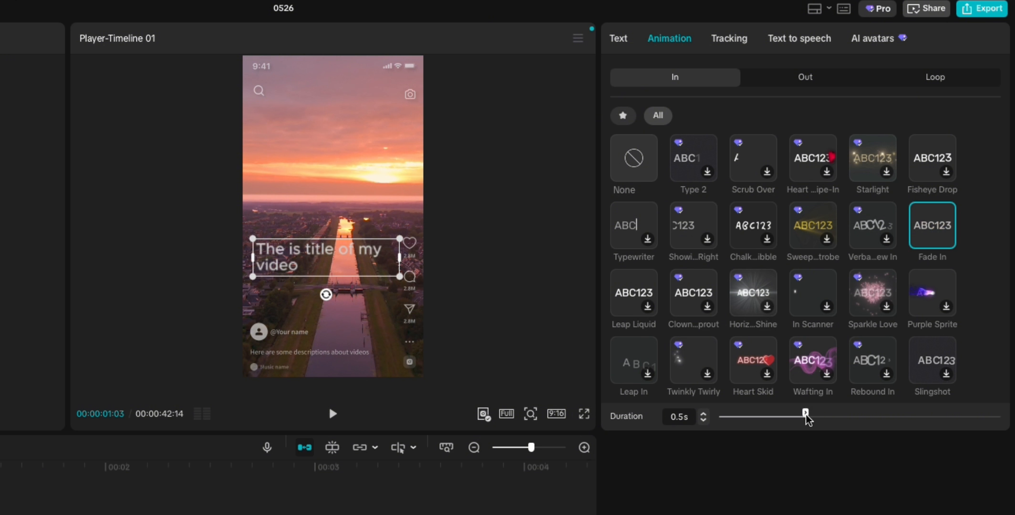
drag(810, 413, 863, 415)
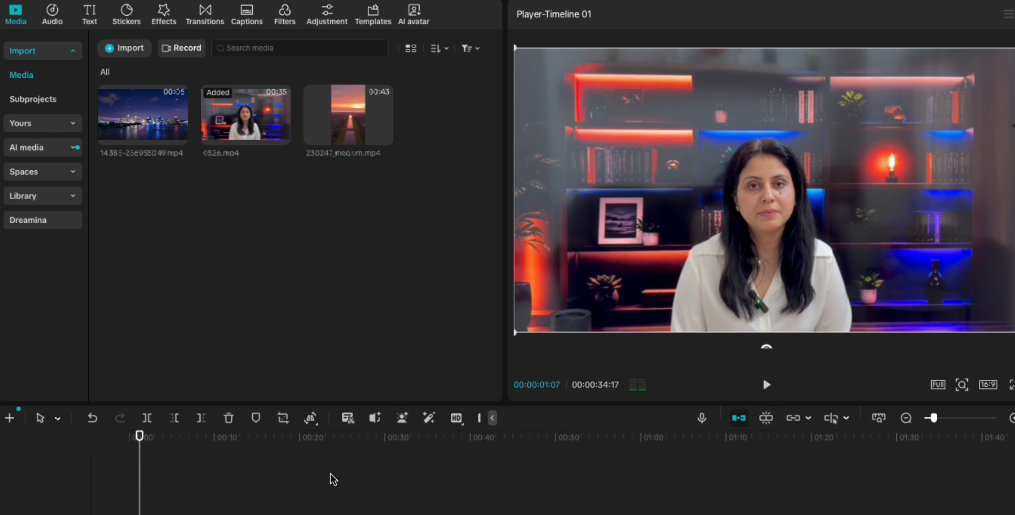
Generate automatic captions for 0526.mp4 and open the list of caption lines.
click(244, 20)
click(478, 394)
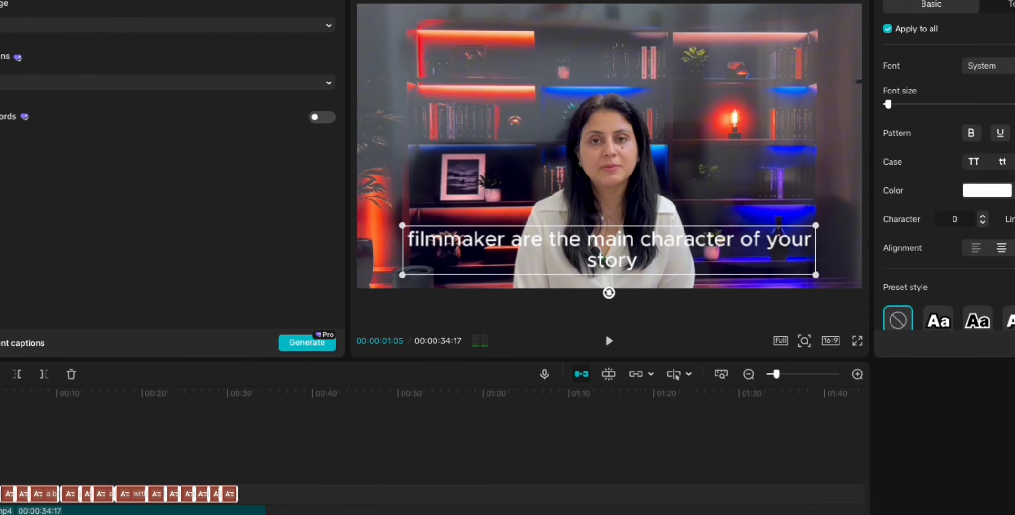
click(632, 39)
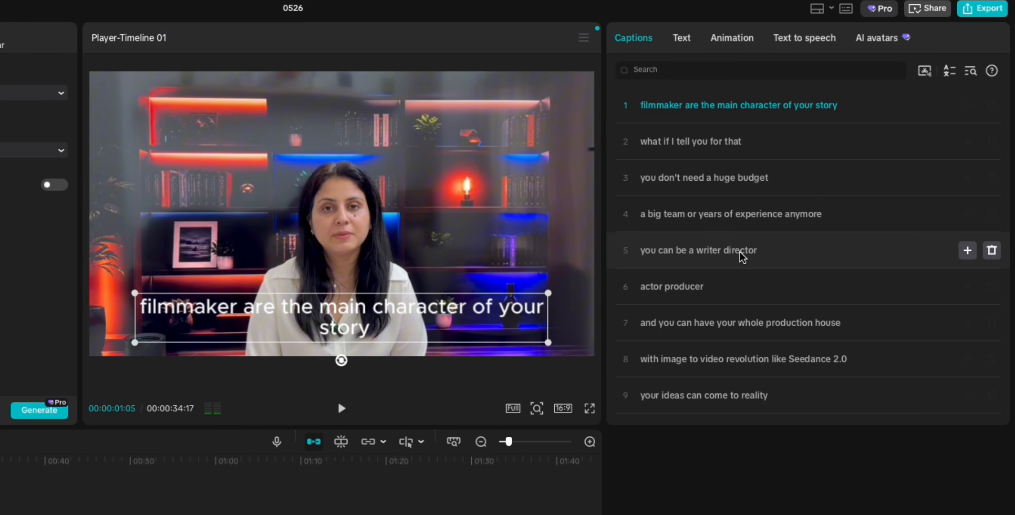
Look through the caption lines and correct the fifth one to "you can be a writer or director".
scroll(742, 256, down, 5)
scroll(741, 258, up, 5)
click(726, 252)
text(or)
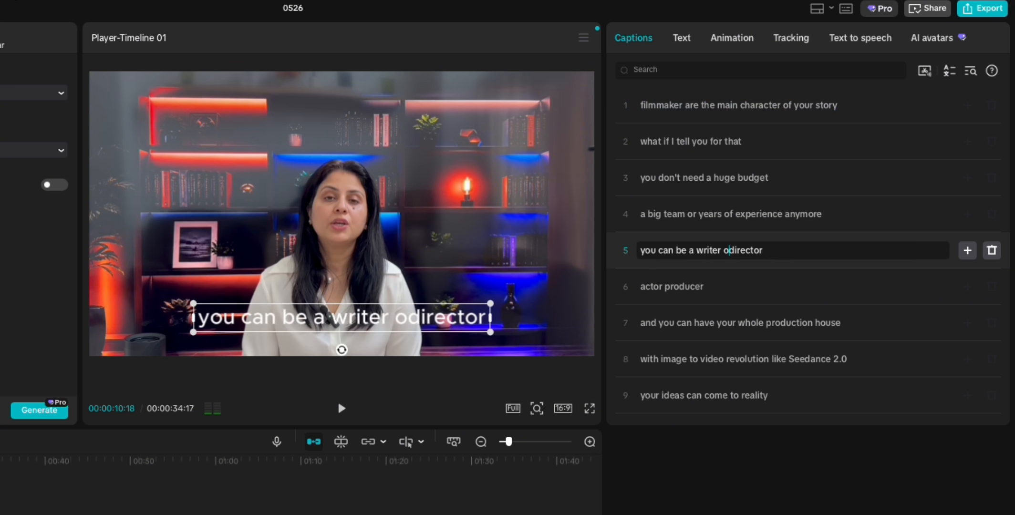
click(821, 276)
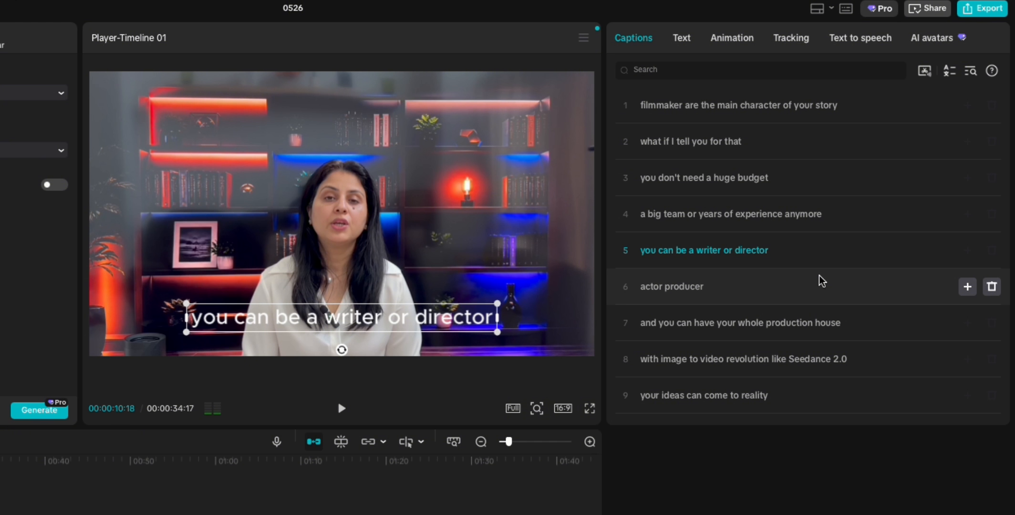
Apply the Love Bubble caption animation to the captions.
click(756, 38)
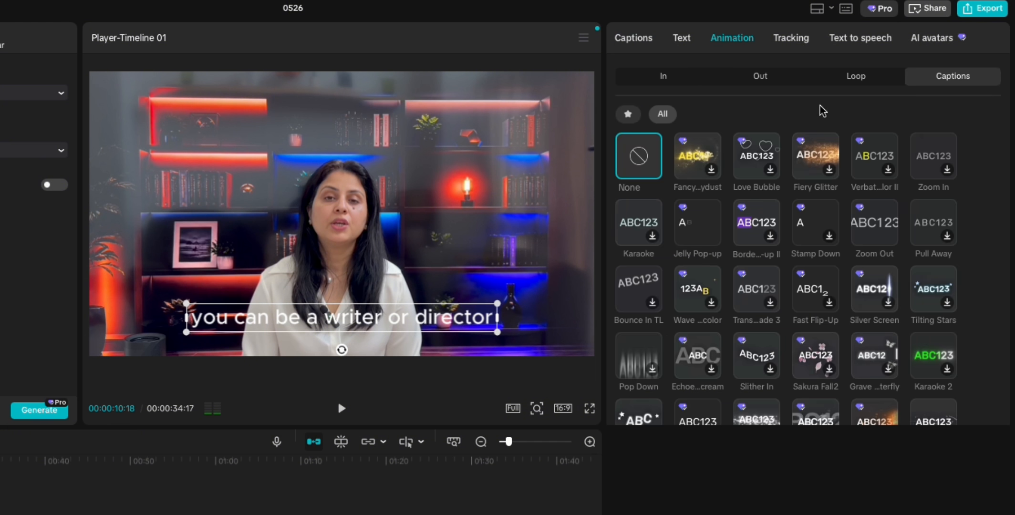
click(760, 165)
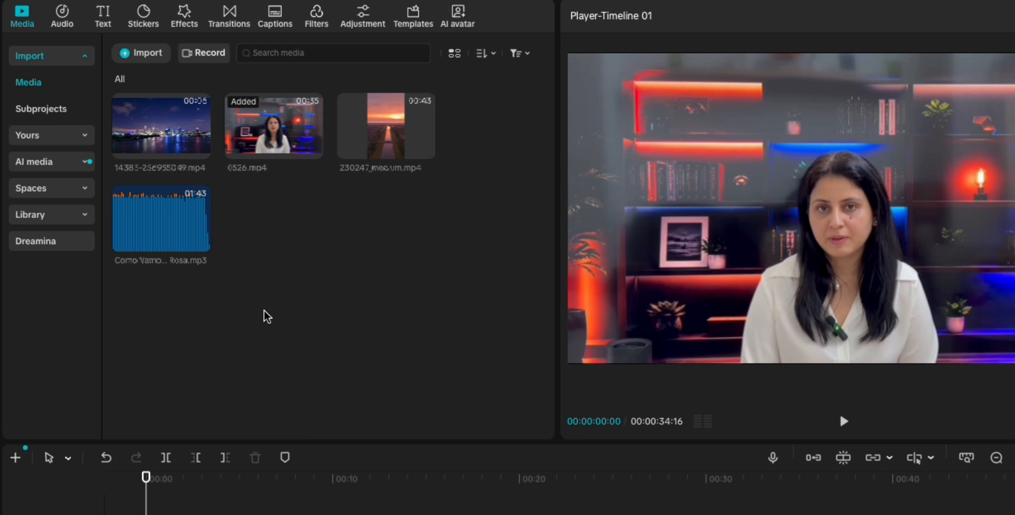
Add Como Vamos? - Casa Rosa.mp3 to the start of the timeline beneath the 0526.mp4 clip.
click(154, 209)
drag(173, 235, 139, 514)
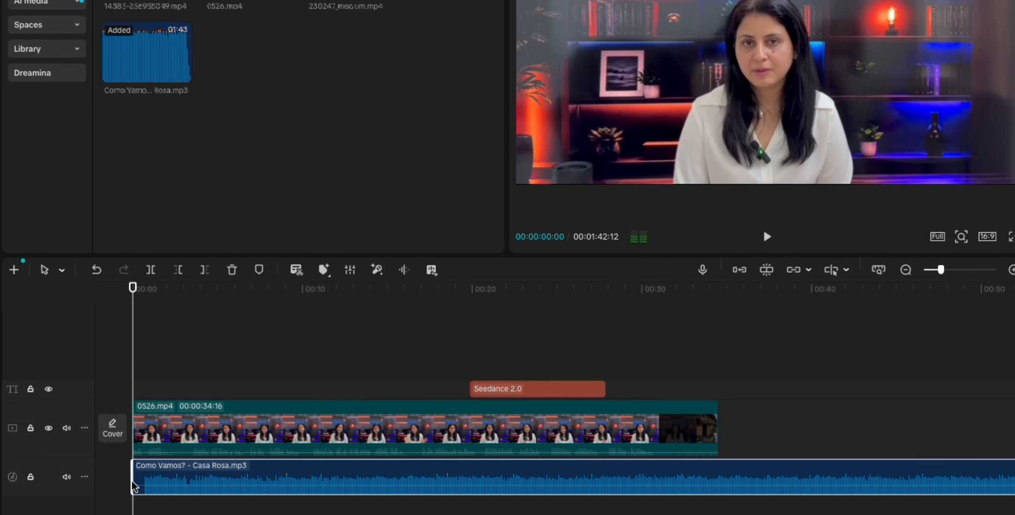
Try raising the music clip's volume to 5.5 dB, and lower it to -3.4 dB.
click(201, 483)
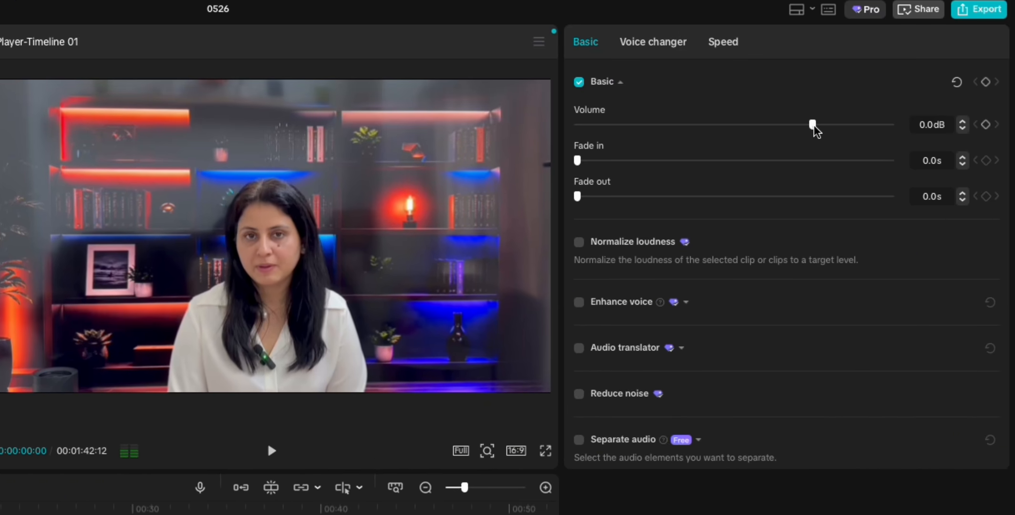
mouse_move(814, 130)
mouse_down()
mouse_move(746, 131)
mouse_move(863, 128)
mouse_move(815, 135)
mouse_up()
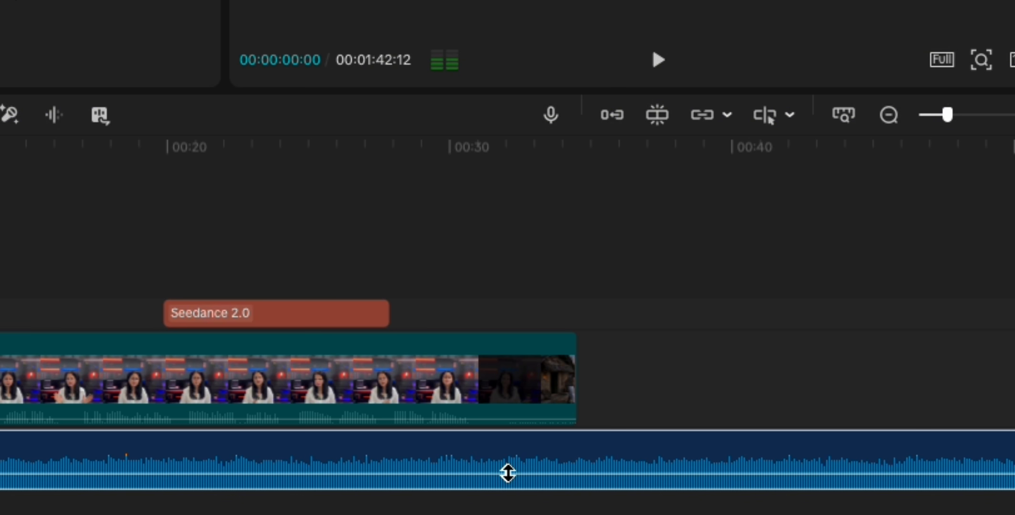
mouse_move(508, 473)
mouse_move(507, 473)
mouse_down()
mouse_move(510, 459)
mouse_move(513, 482)
mouse_move(513, 470)
mouse_up()
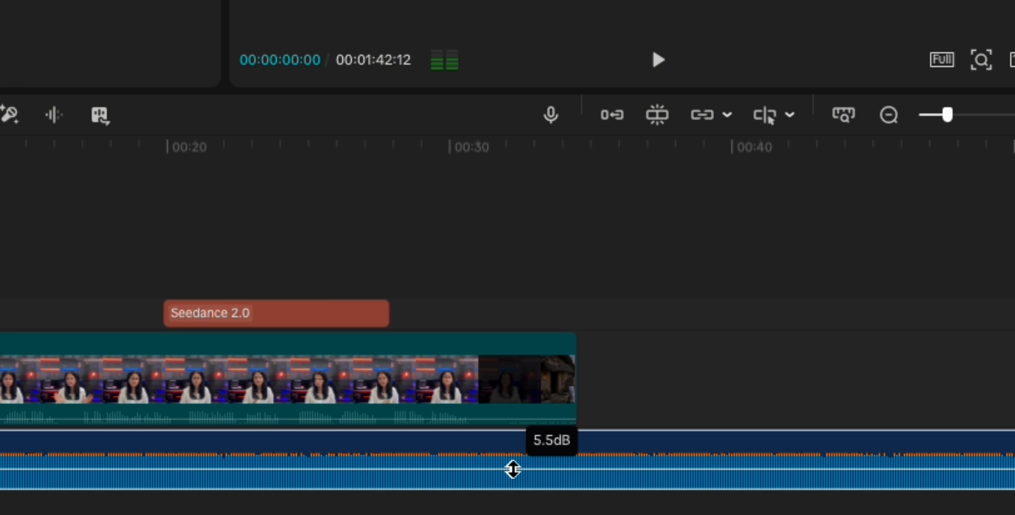
drag(513, 470, 514, 477)
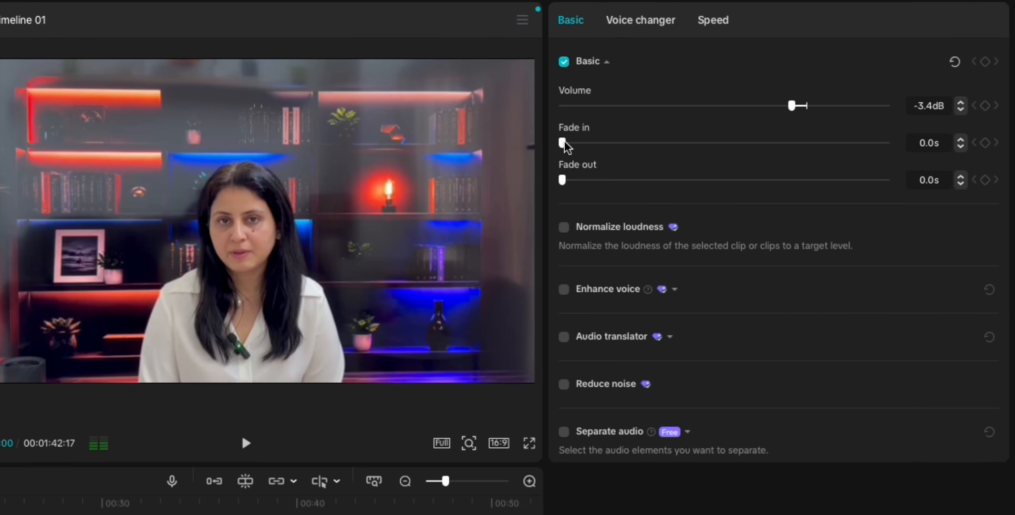
Give the music clip a fade-in and a fade-out of about 10 seconds each.
mouse_move(564, 144)
mouse_down()
mouse_move(680, 143)
mouse_move(583, 152)
mouse_move(563, 143)
mouse_up()
mouse_move(563, 181)
mouse_down()
mouse_move(657, 186)
mouse_move(563, 183)
mouse_up()
click(405, 482)
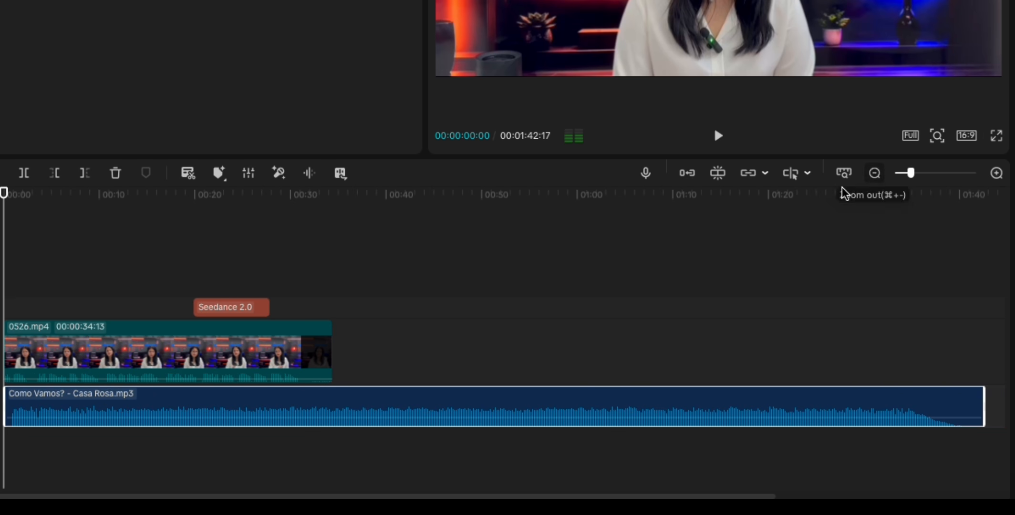
mouse_move(475, 407)
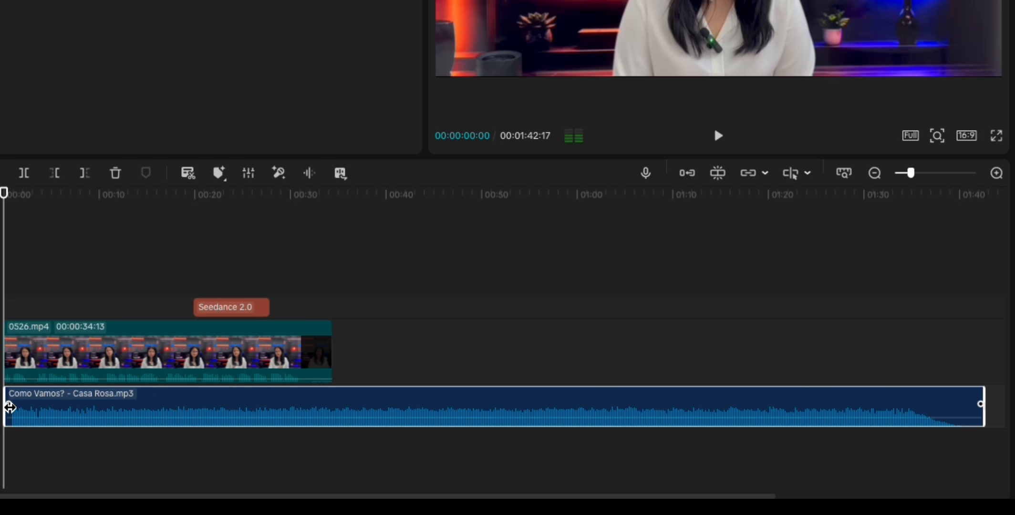
drag(9, 406, 119, 413)
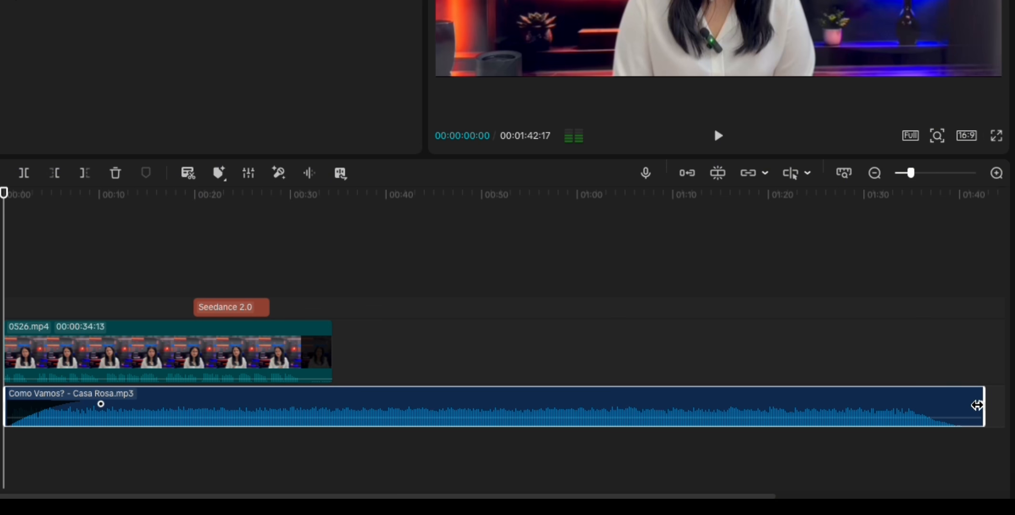
drag(981, 405, 872, 407)
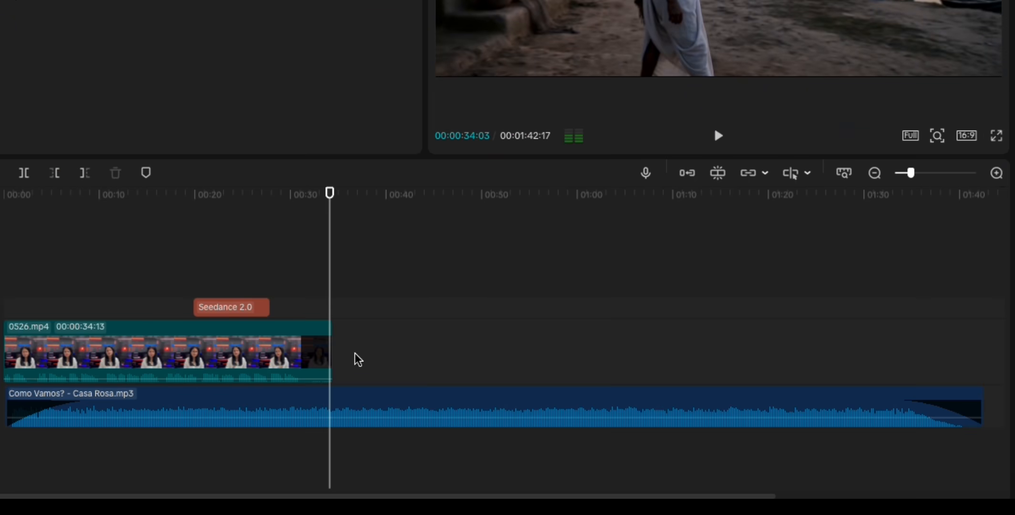
Trim off the part of the music clip after the playhead, near the end of 0526.mp4.
click(357, 399)
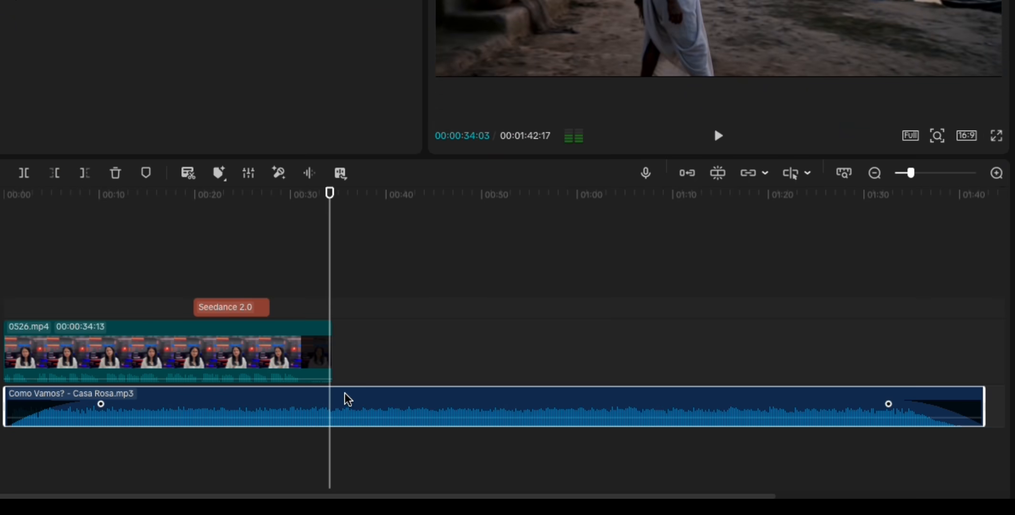
click(85, 173)
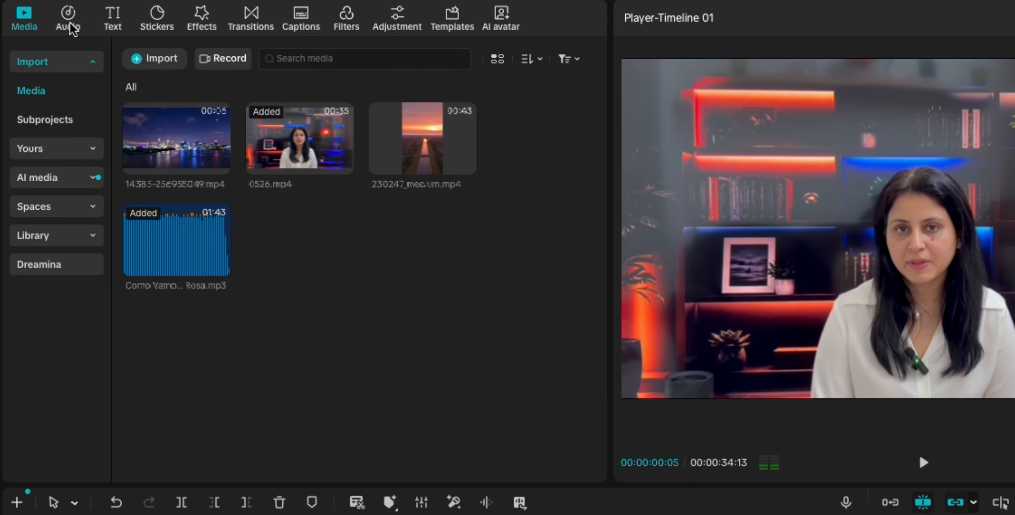
Search the sound effects library for "pop".
click(40, 25)
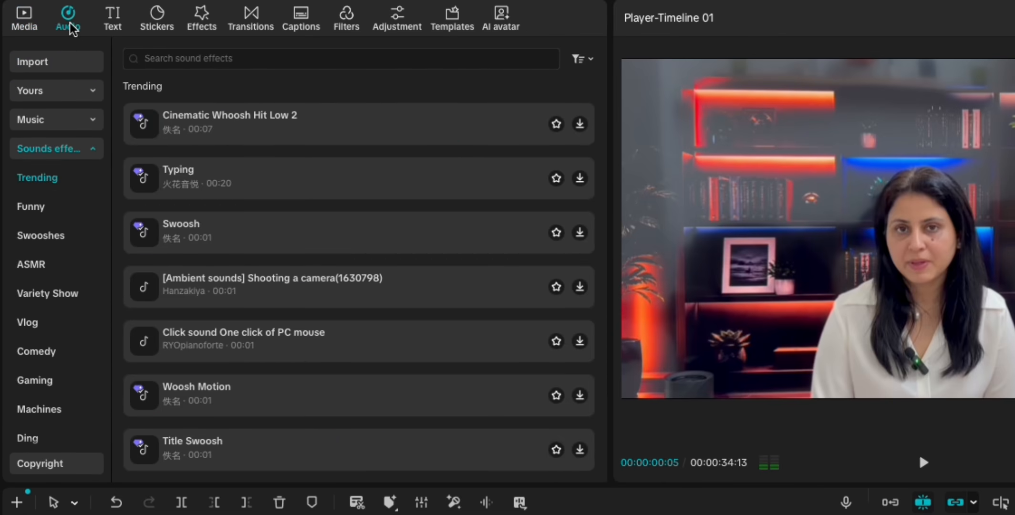
click(86, 129)
click(84, 129)
click(81, 149)
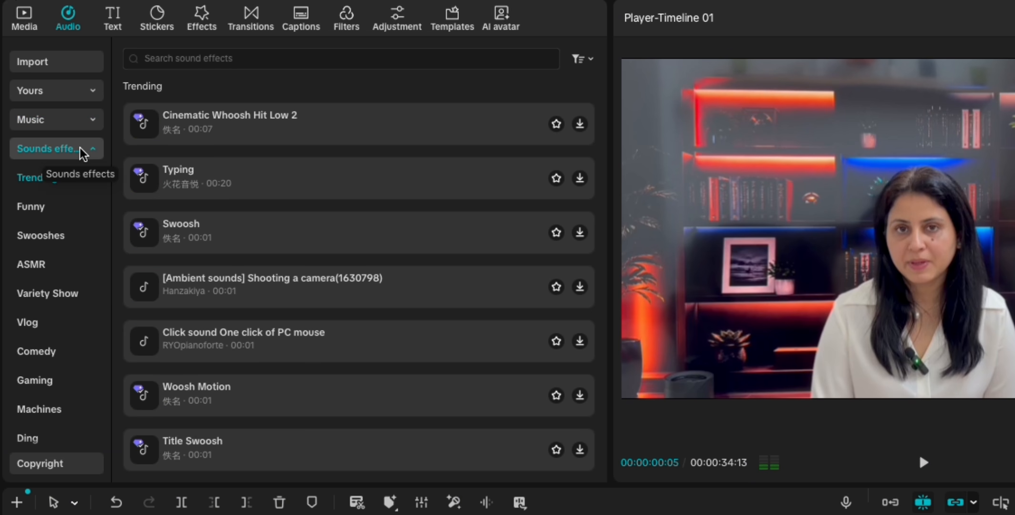
click(221, 58)
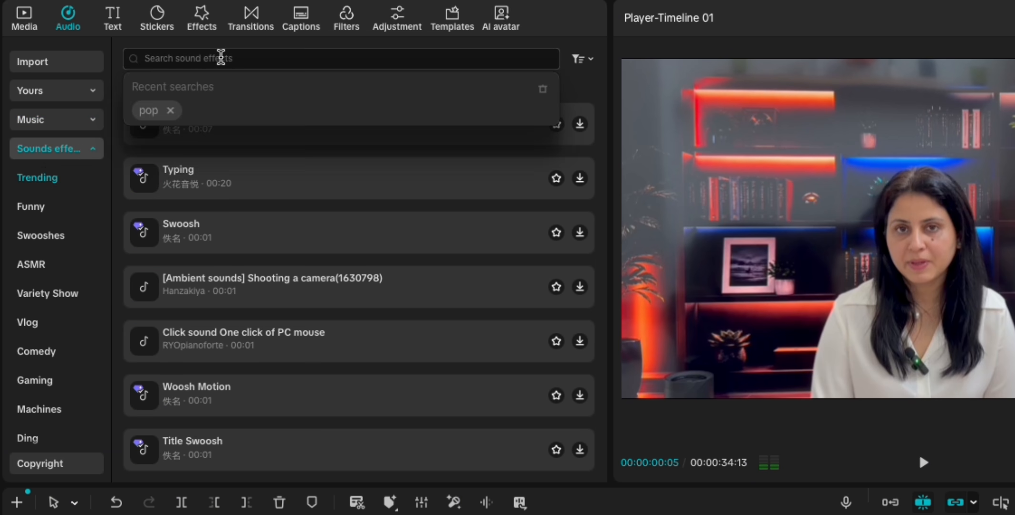
text(pop)
key(Return)
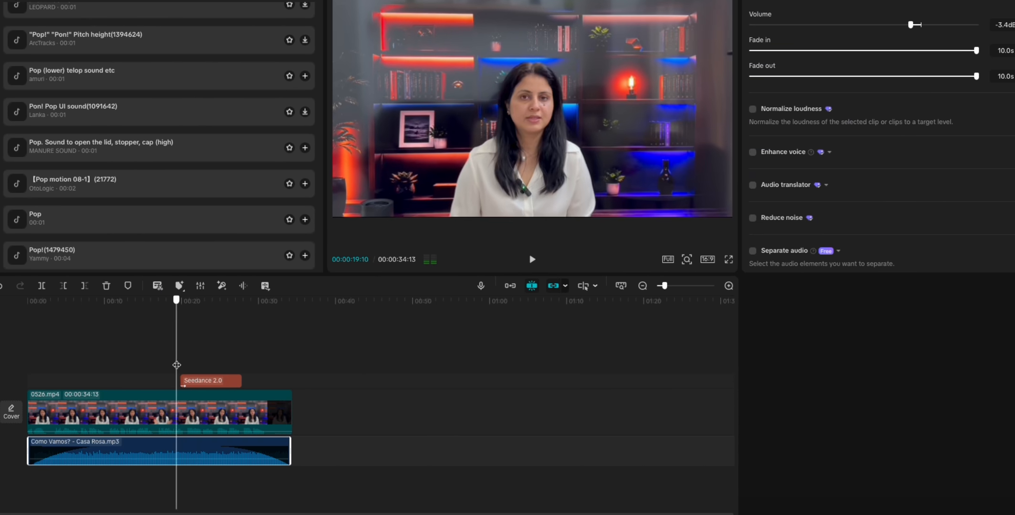
Place the Pop sound effect beneath the music clip at the start of the Seedance 2.0 title, and play back that part.
drag(176, 365, 183, 366)
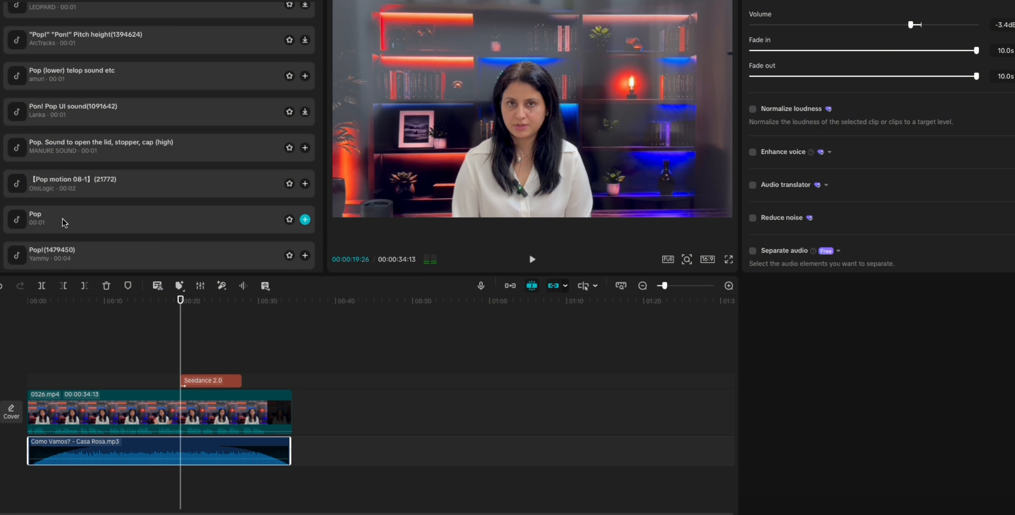
drag(64, 223, 187, 439)
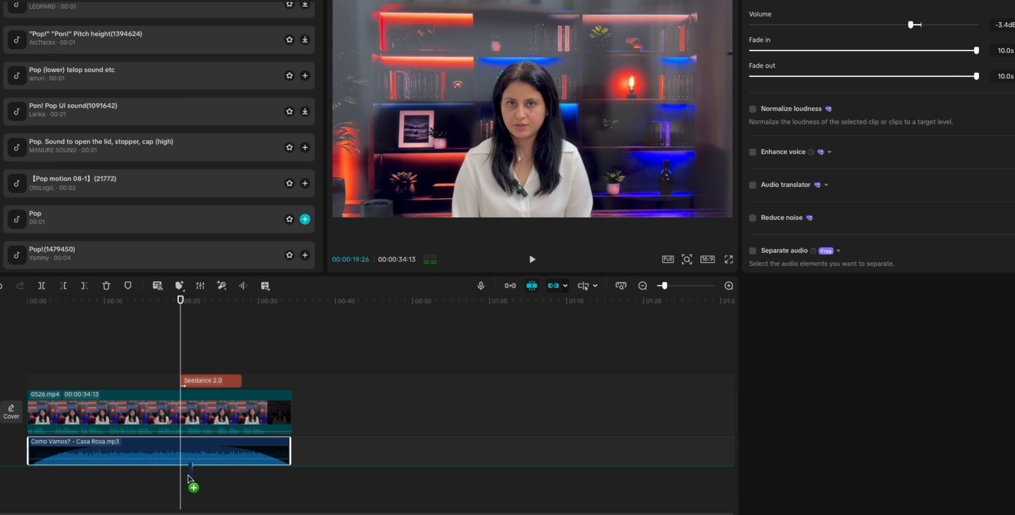
drag(188, 476, 181, 479)
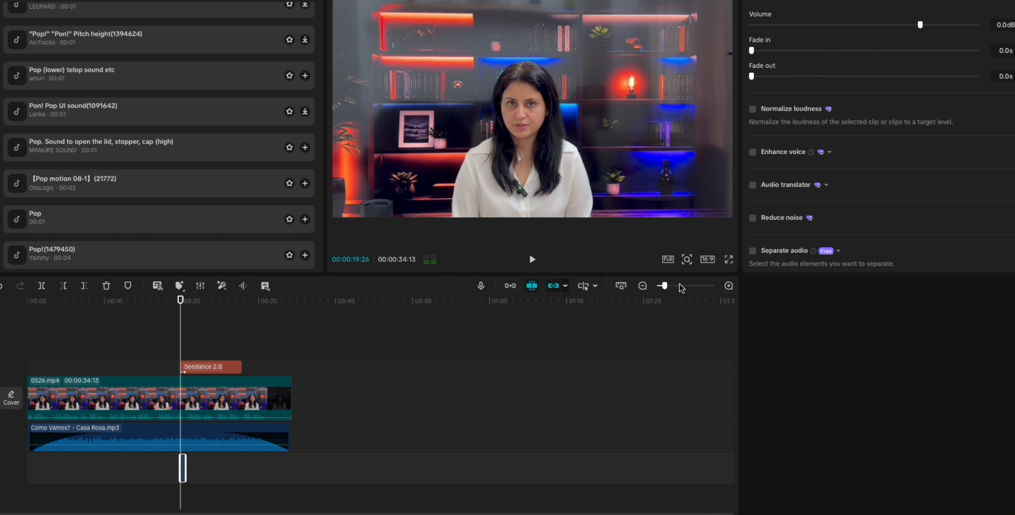
click(729, 286)
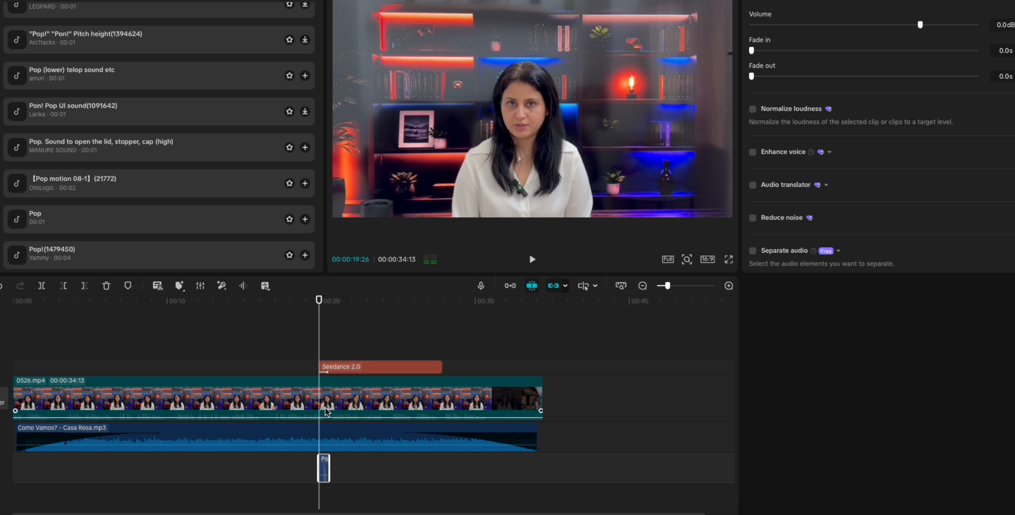
click(308, 354)
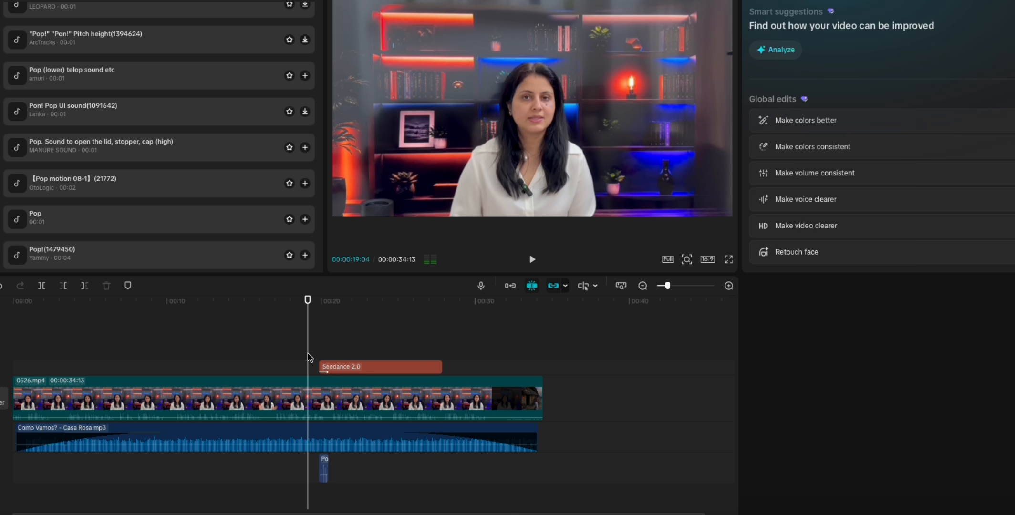
click(533, 260)
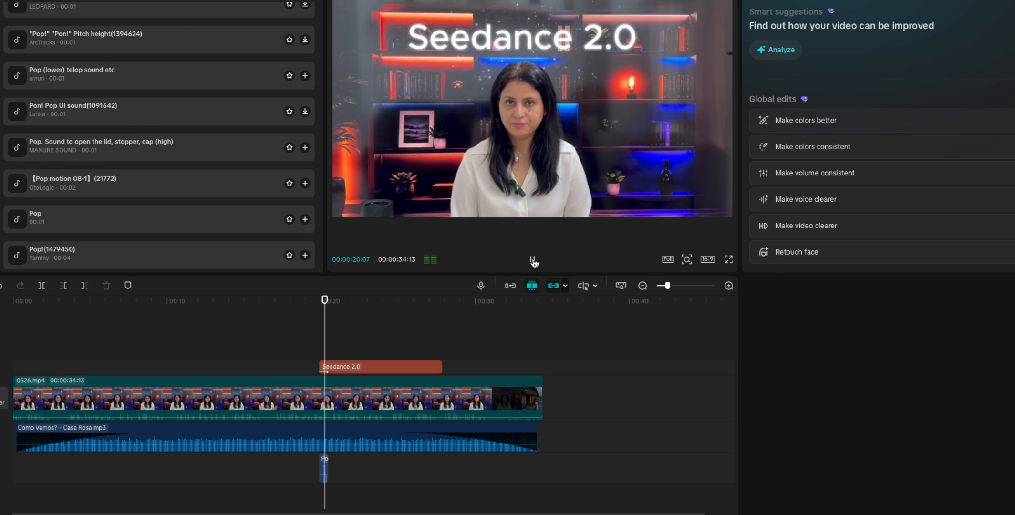
click(533, 260)
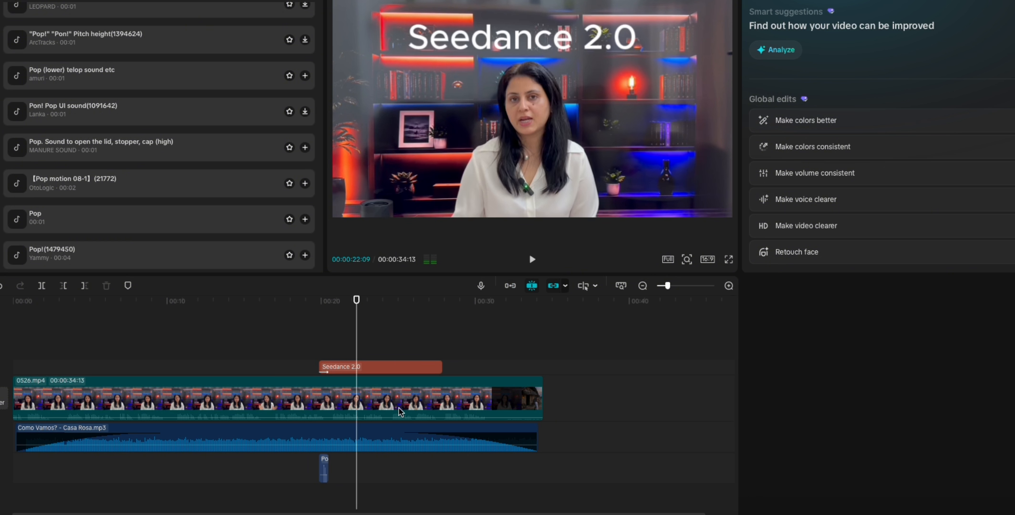
Turn on Reduce noise for the Como Vamos? - Casa Rosa.mp3 music clip.
click(394, 432)
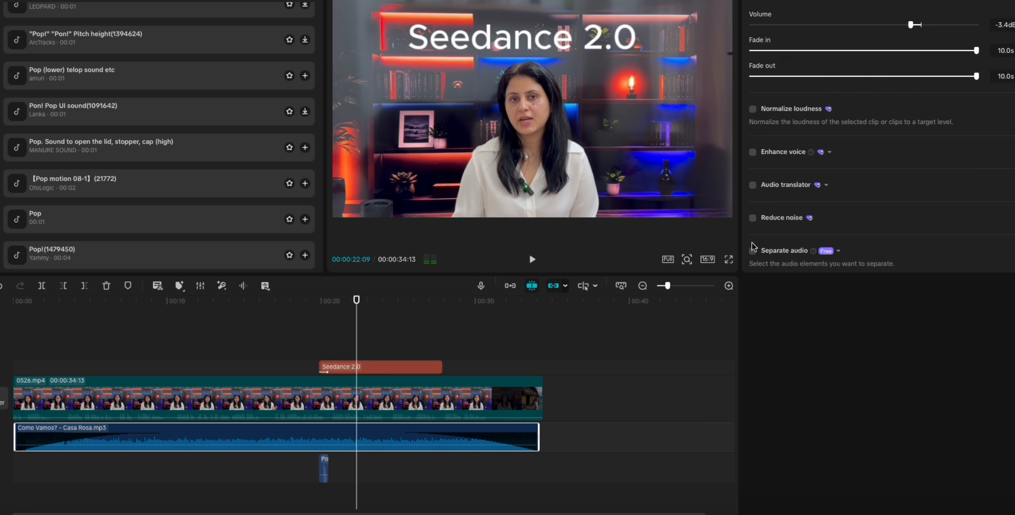
click(753, 220)
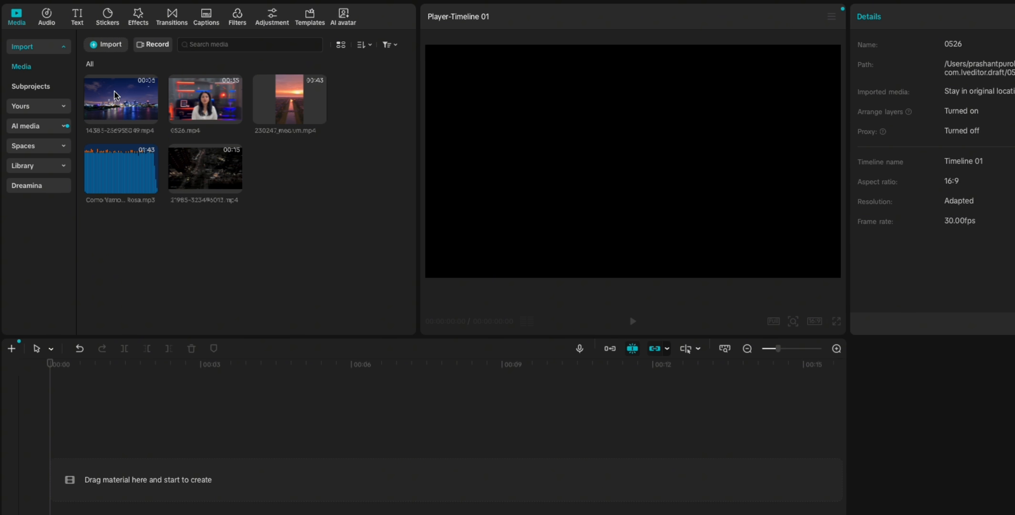
Add 14385-256955049.mp4 and 21985-323496013.mp4 together to the empty timeline, one after the other.
click(114, 90)
super+click(193, 152)
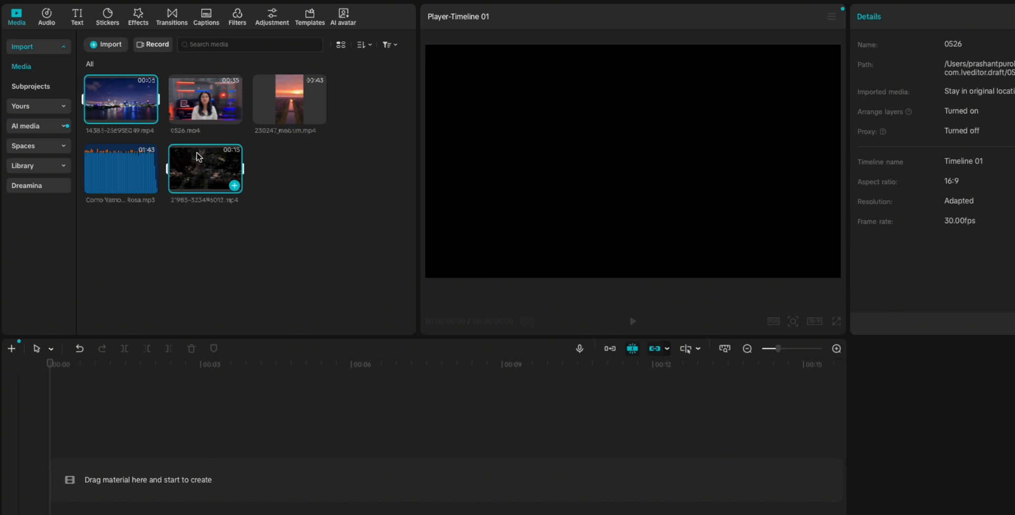
drag(199, 156, 145, 475)
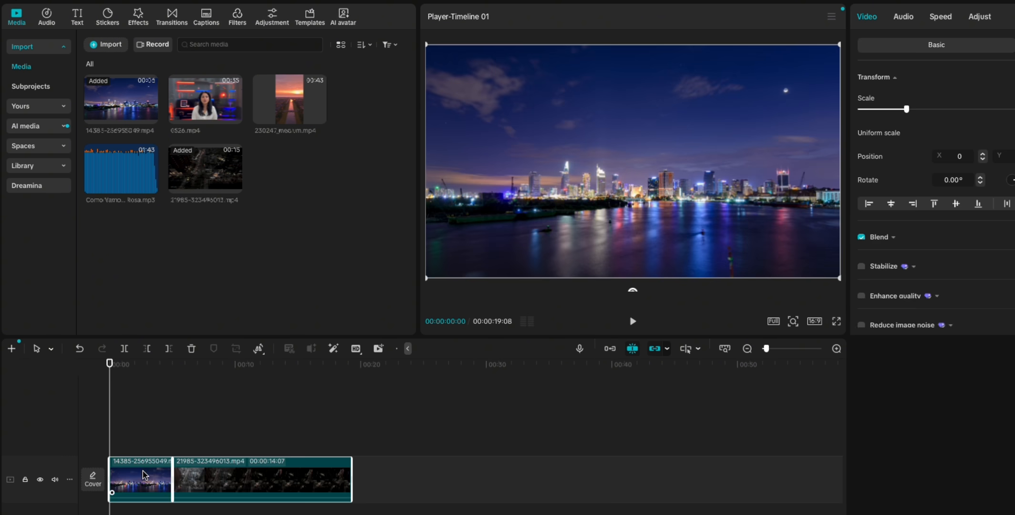
click(836, 349)
click(836, 349)
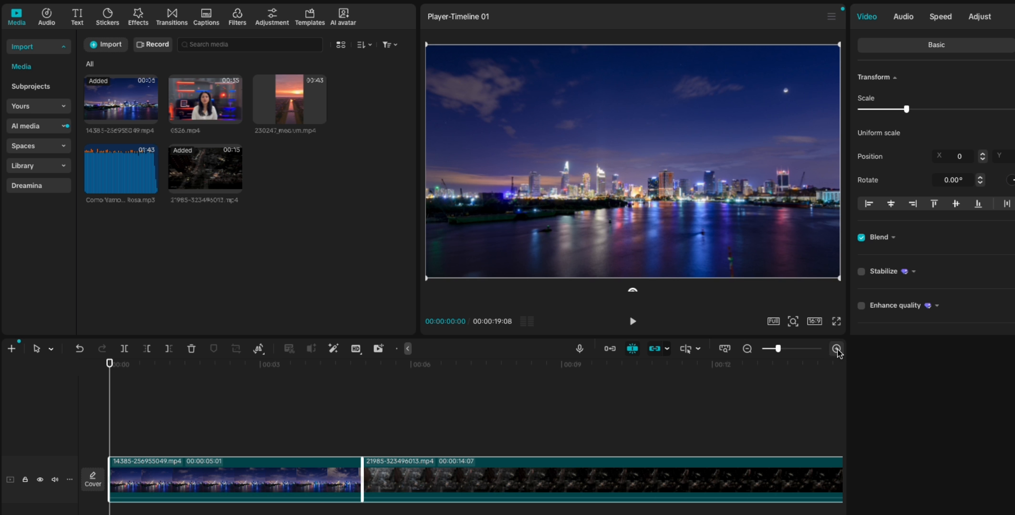
Add the Fade Wipe transition between the two night city clips and play it back.
click(178, 20)
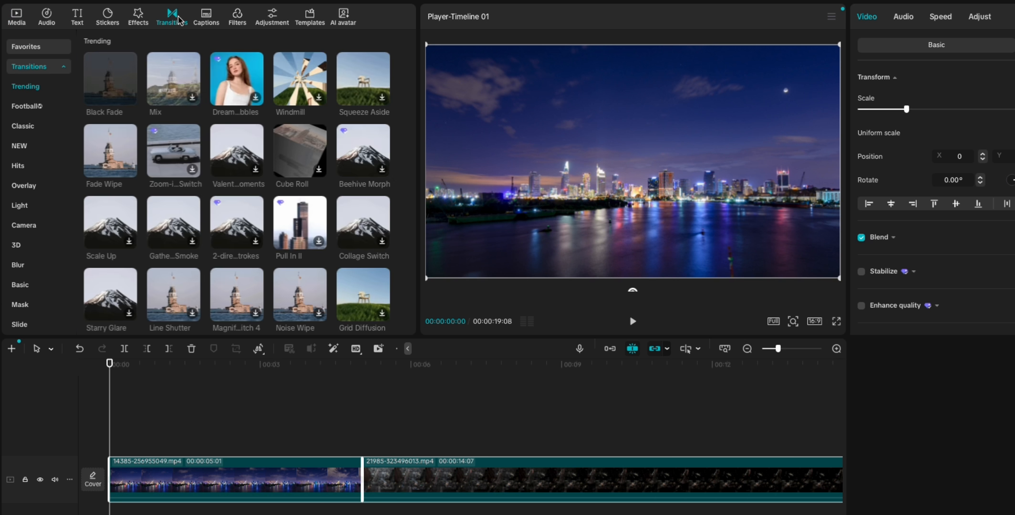
drag(122, 143, 331, 462)
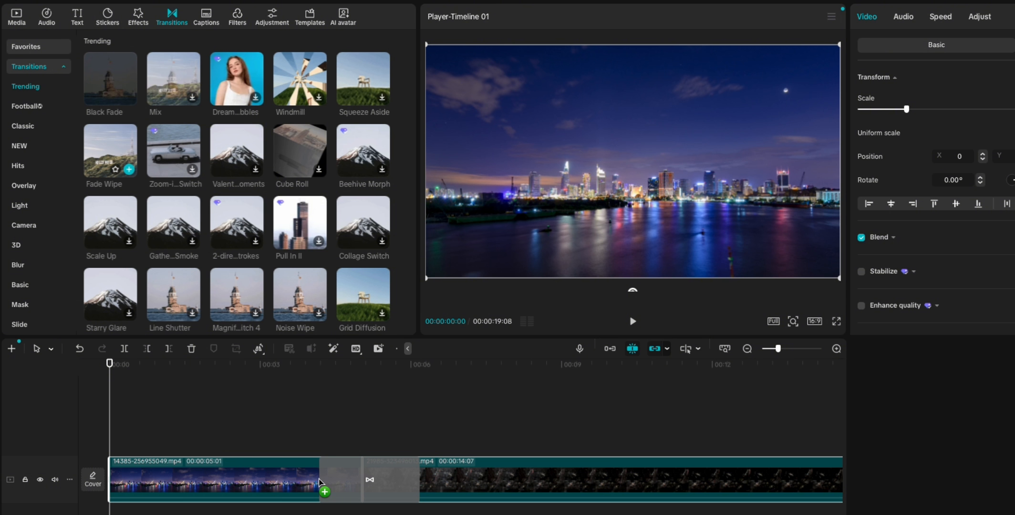
click(288, 436)
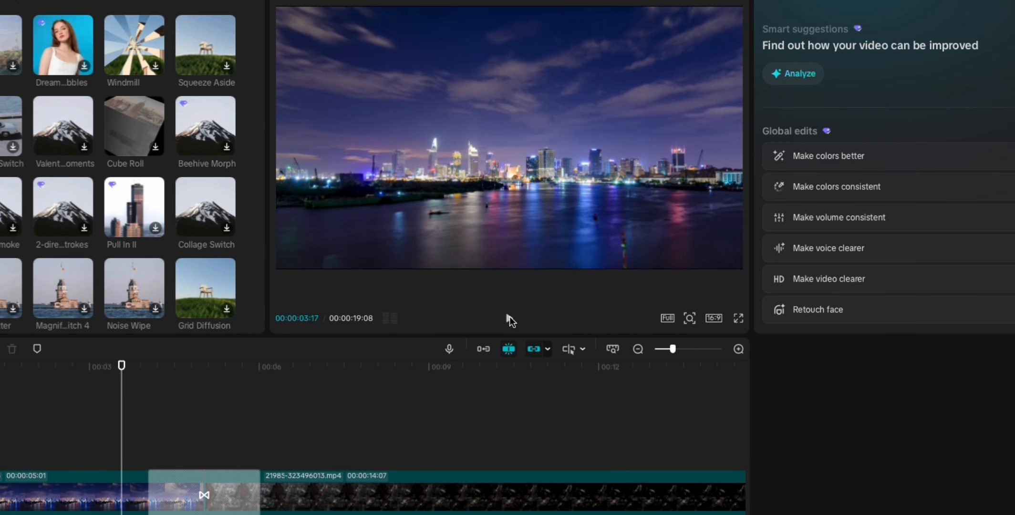
click(508, 318)
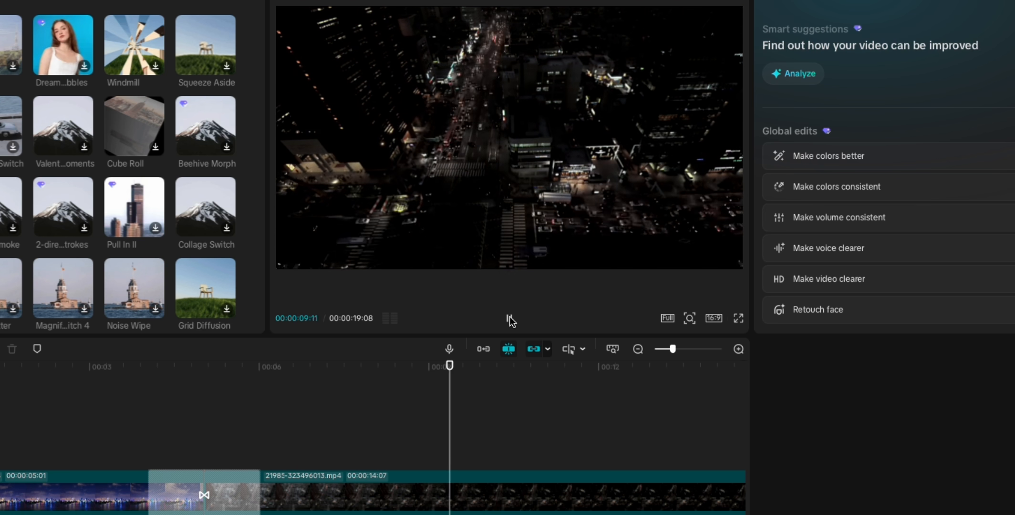
click(510, 319)
Set the Fade Wipe transition's duration to about 2.1 s.
click(205, 491)
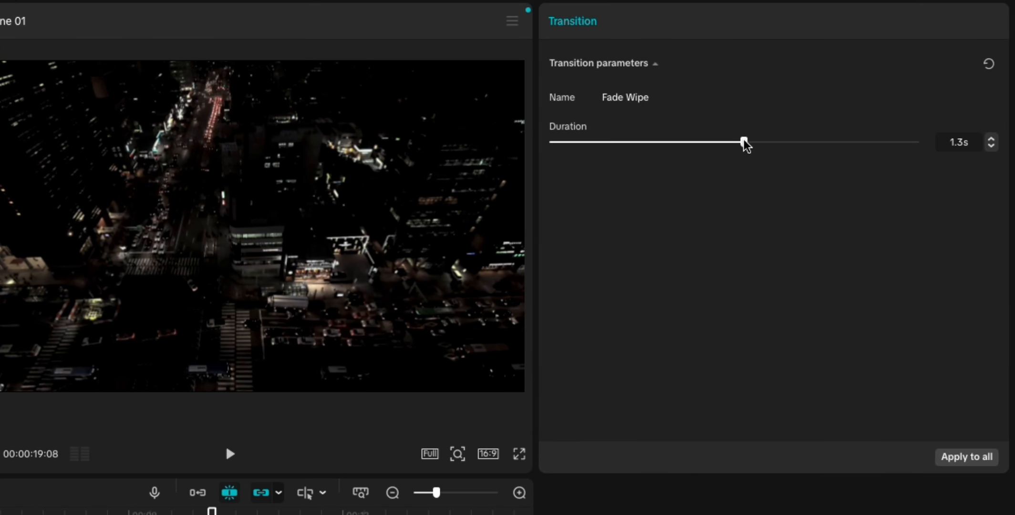
drag(919, 70, 908, 70)
drag(732, 142, 851, 145)
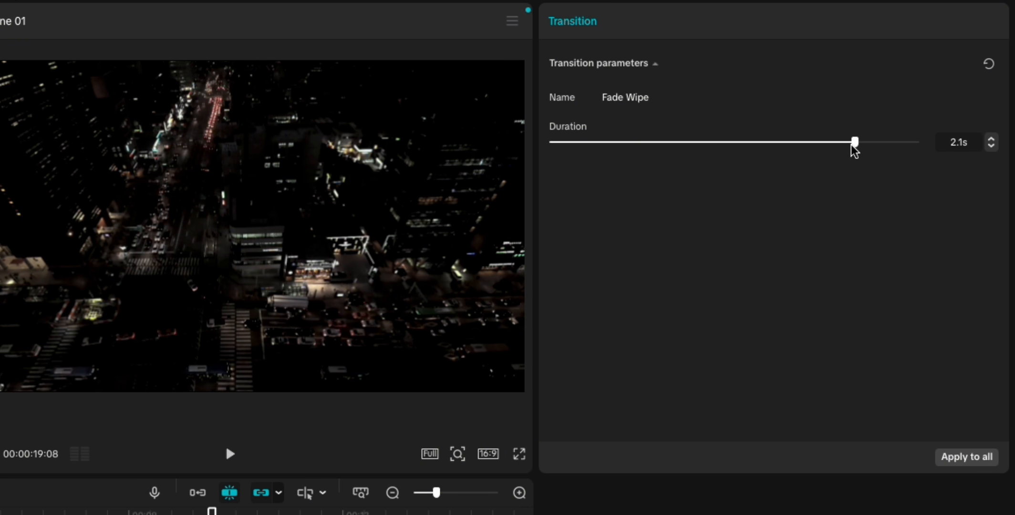
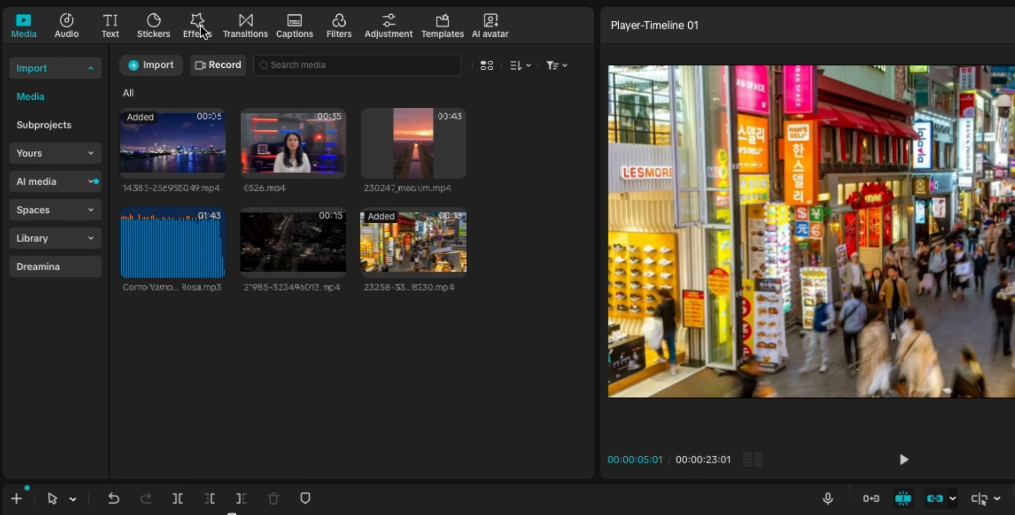
Apply the Flash Blur video effect to the 23258-334228230.mp4 clip.
click(203, 32)
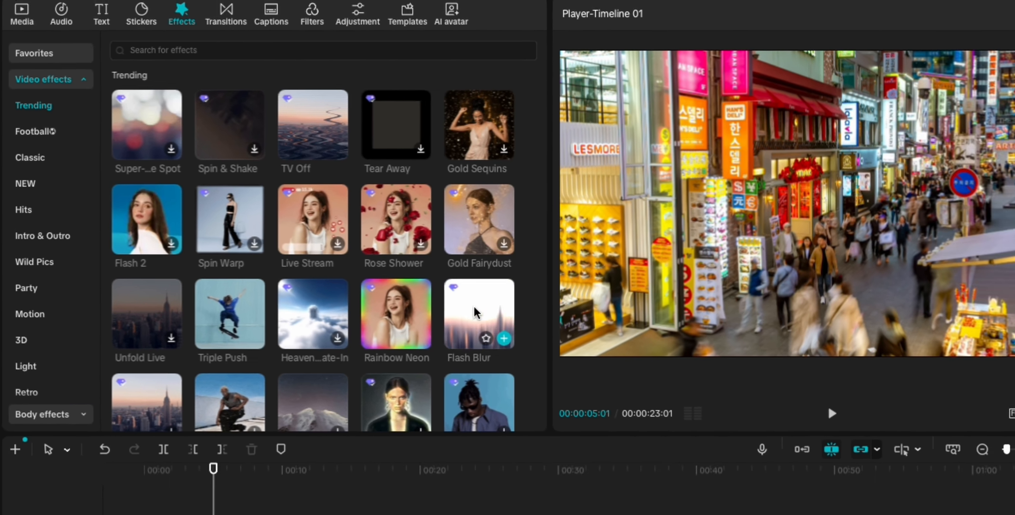
drag(489, 354, 389, 514)
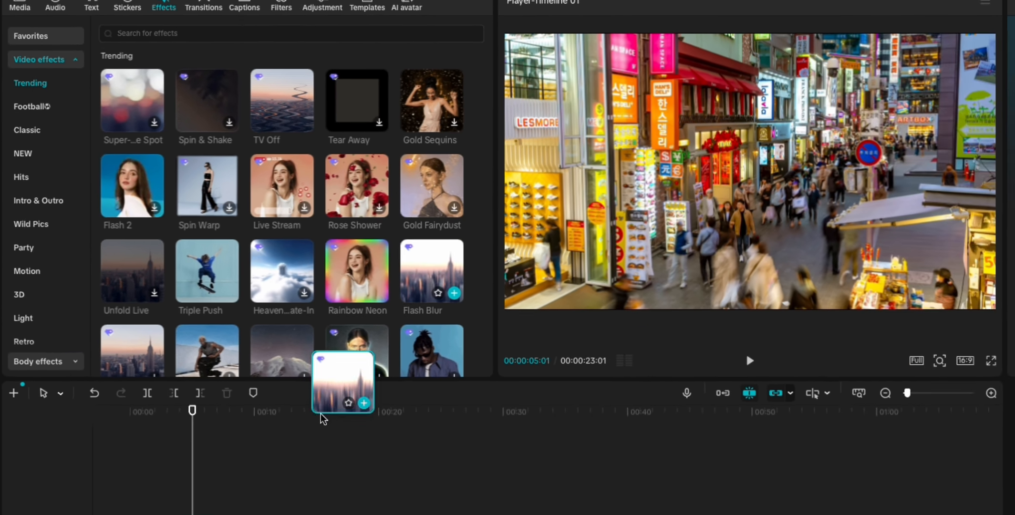
drag(323, 419, 218, 514)
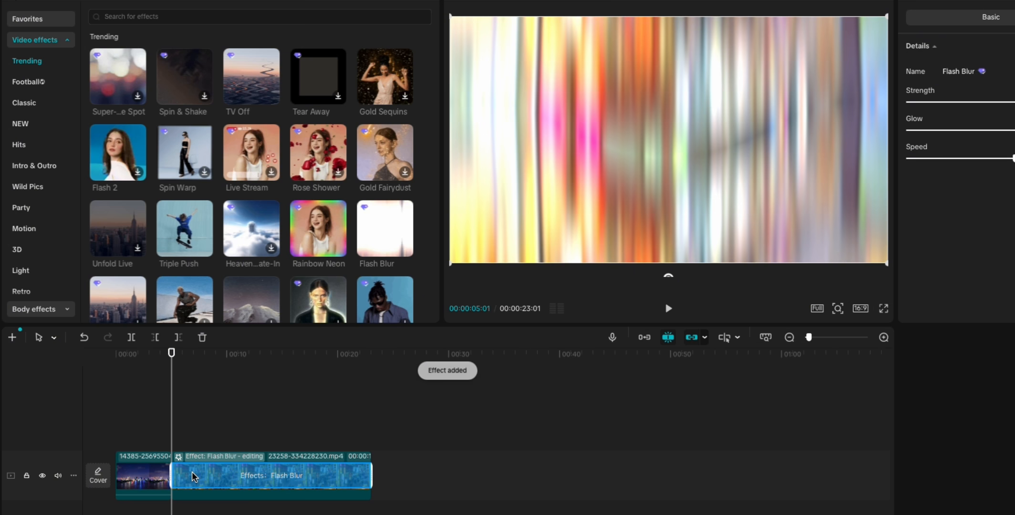
Preview the Flash Blur effect and shorten it from its end so it covers only the first part of the clip.
click(669, 308)
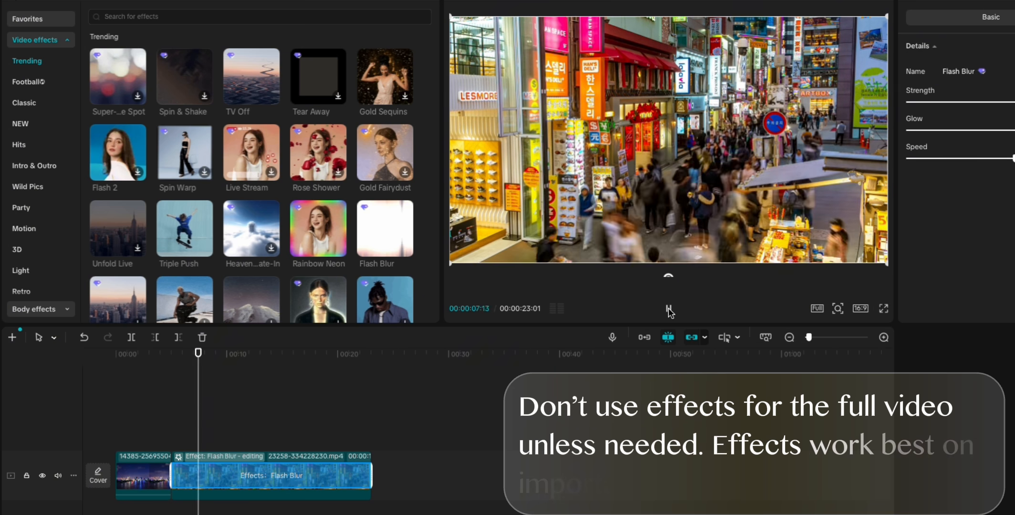
click(668, 308)
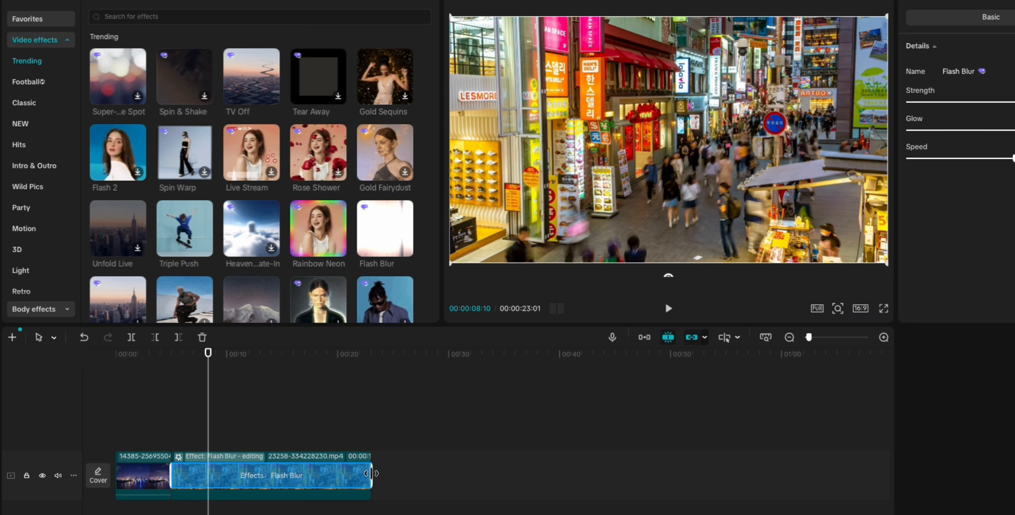
drag(371, 474, 245, 478)
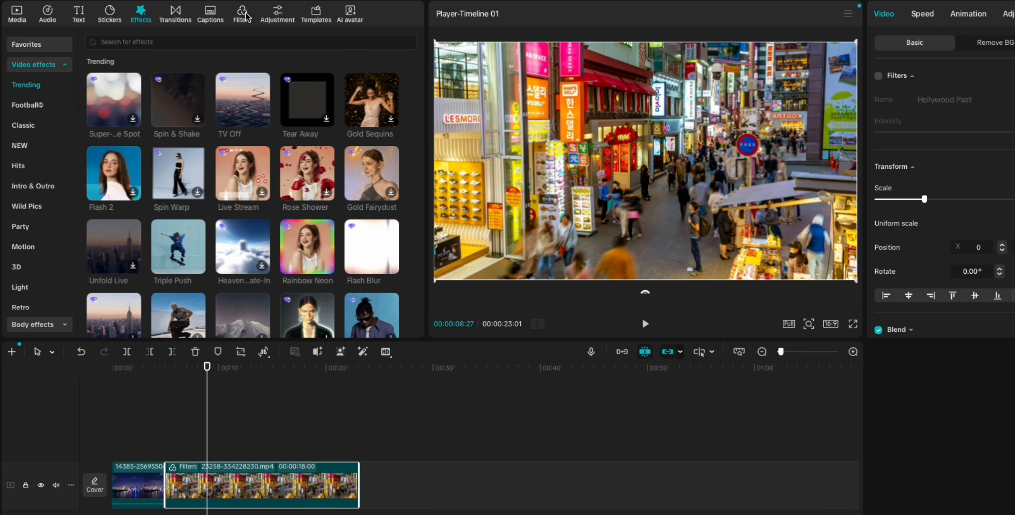
Try the Wong Kar-wai, Blue Hour and Hollywood Past filters on 23258-334228230.mp4, and switch the clip's filter off.
click(242, 15)
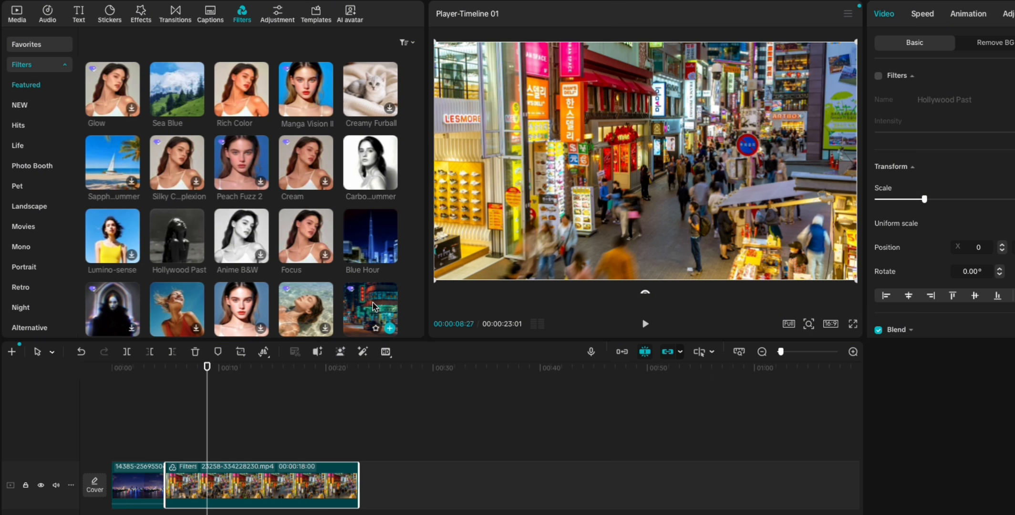
drag(373, 307, 296, 487)
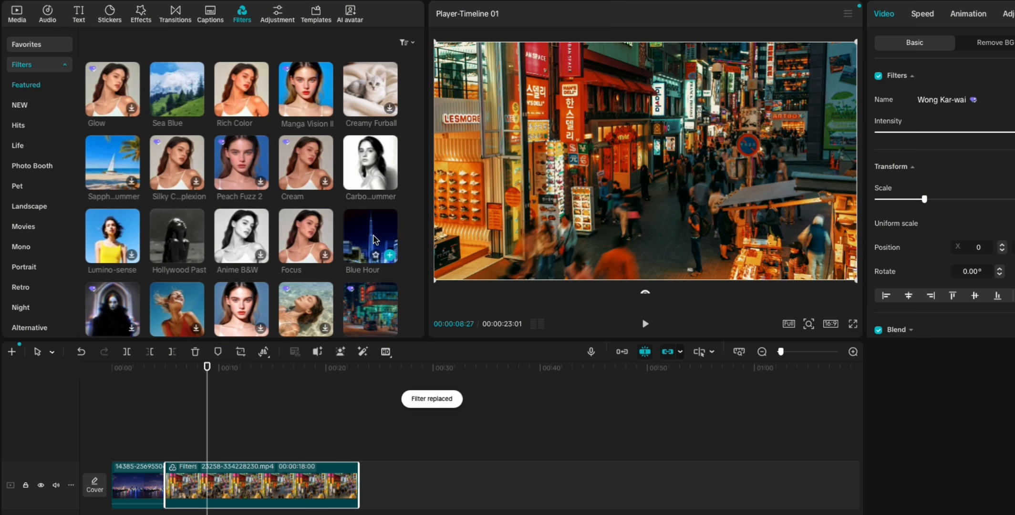
drag(374, 238, 286, 485)
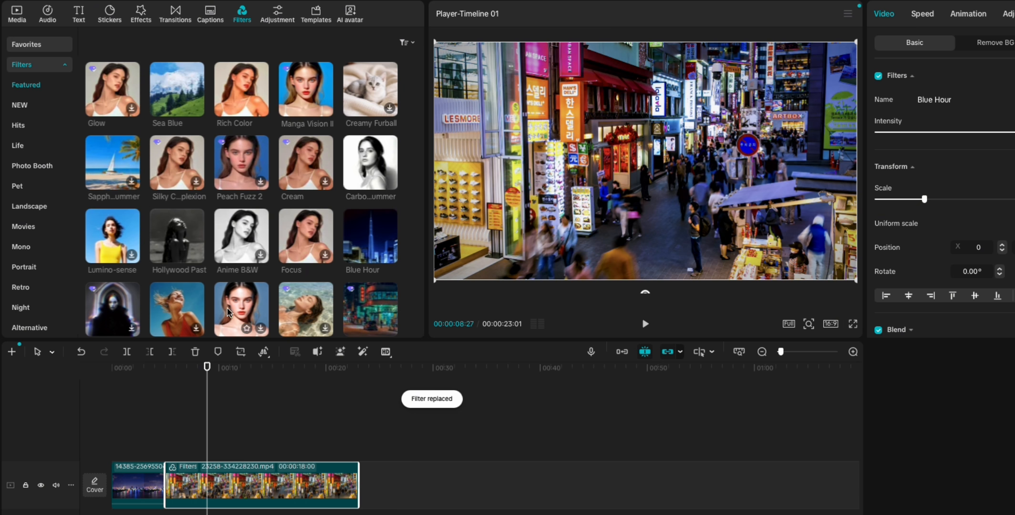
drag(172, 237, 213, 483)
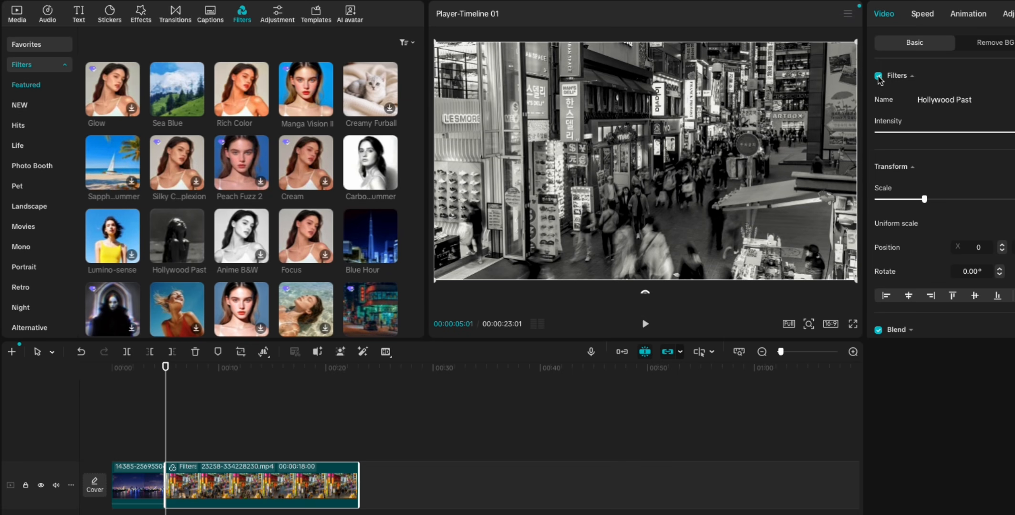
click(879, 77)
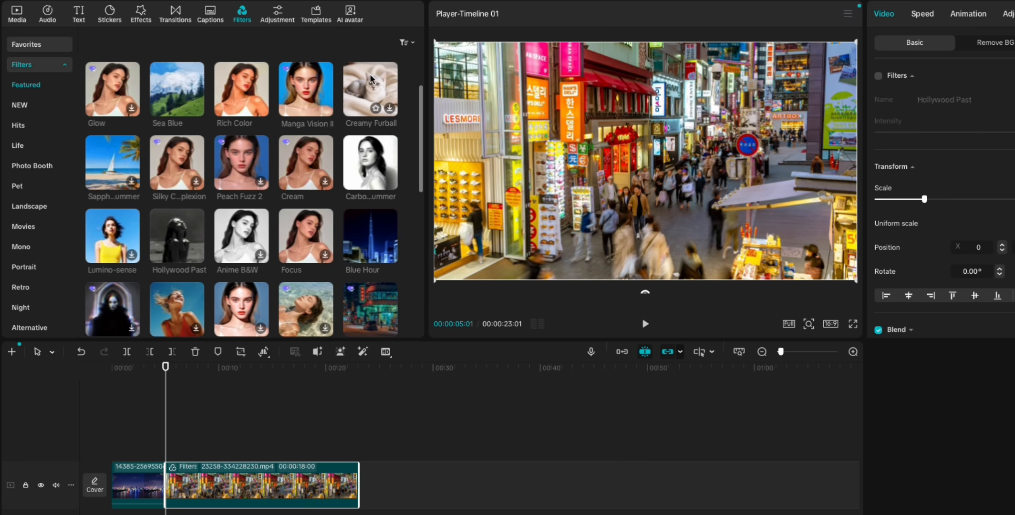
Add a custom adjustment layer above the 23258-334228230.mp4 clip and extend it to the clip's end.
click(278, 20)
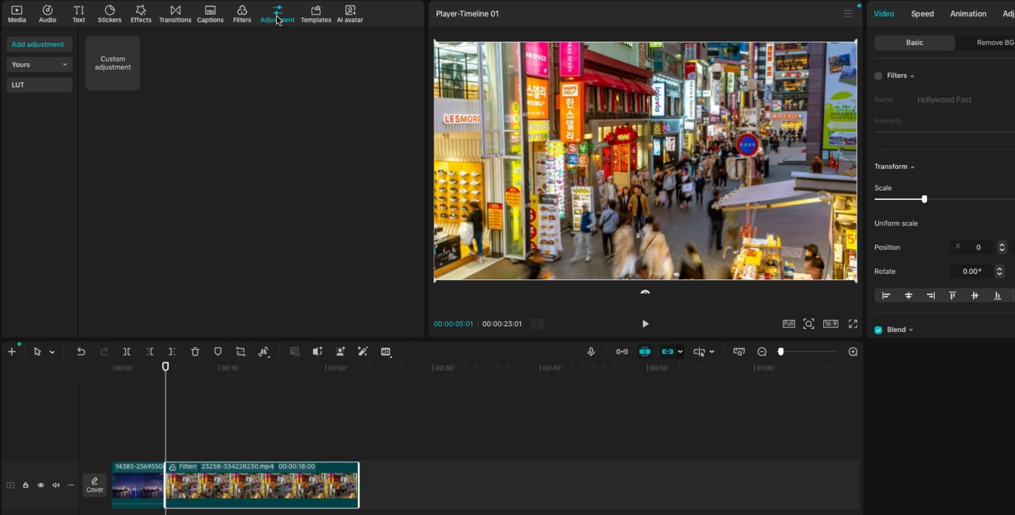
click(131, 83)
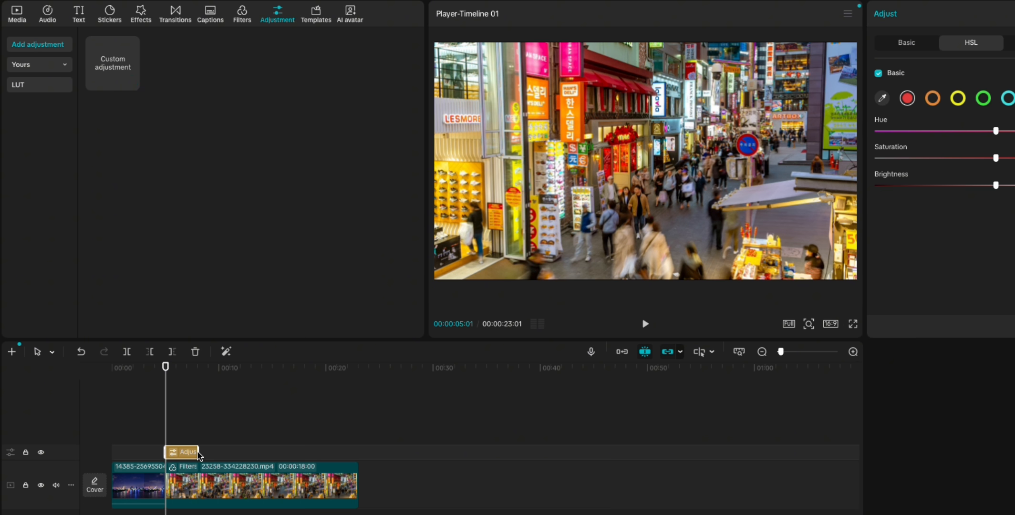
drag(199, 452, 358, 452)
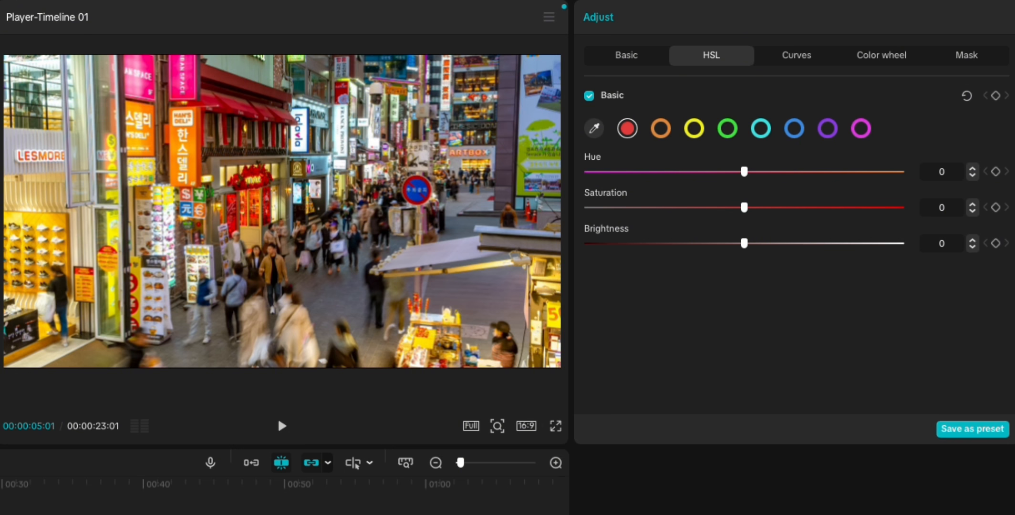
Try a warmer colour temperature on the adjustment layer, then set Temp to -5.
click(634, 62)
scroll(750, 286, down, 4)
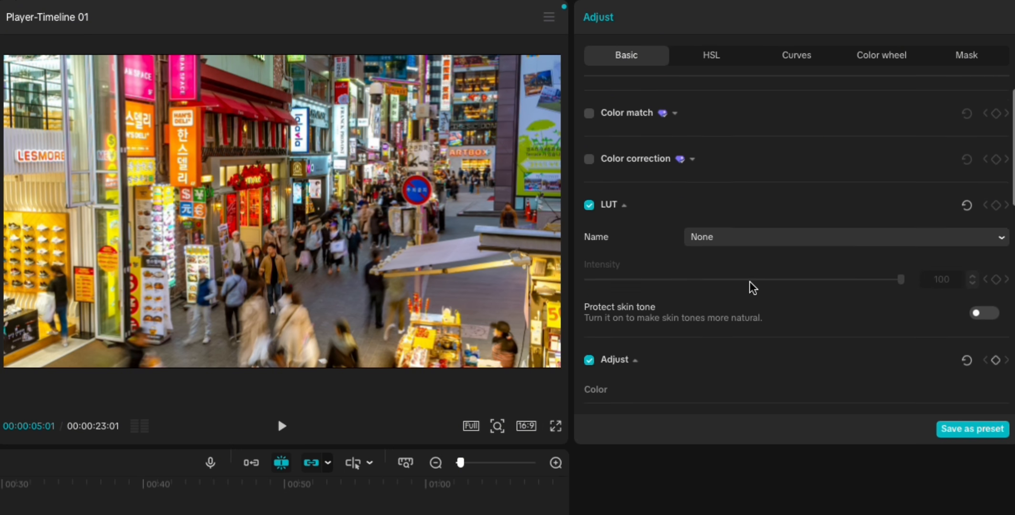
drag(744, 309, 779, 308)
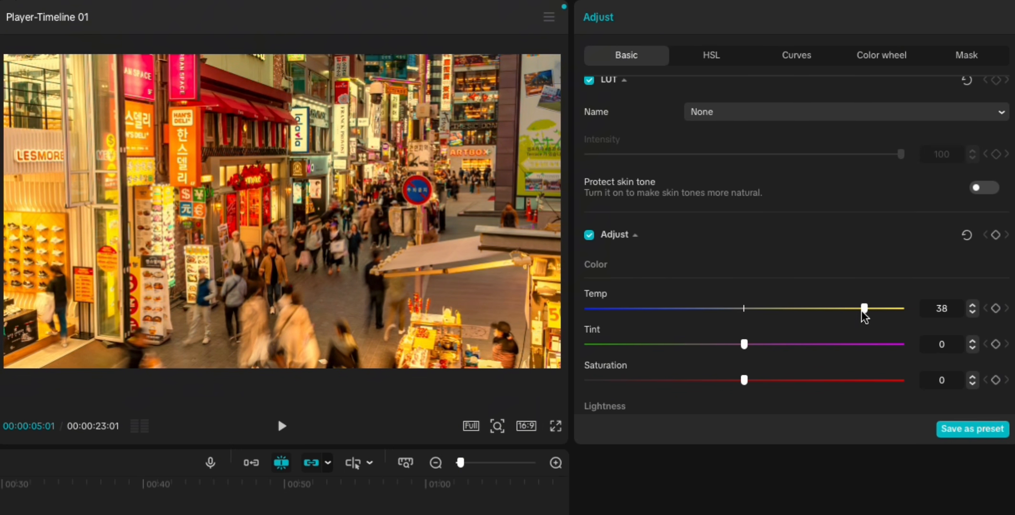
drag(863, 311, 601, 315)
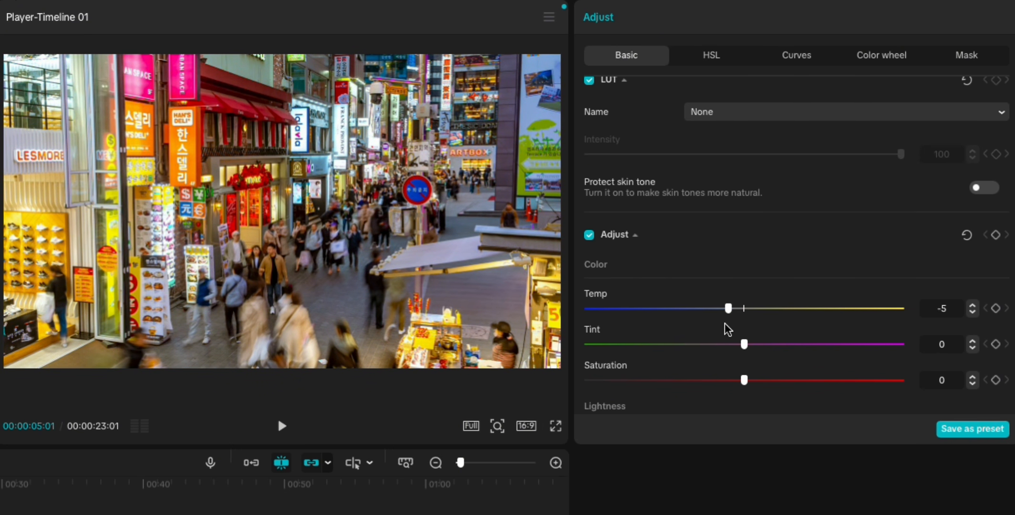
Shift the adjustment layer's yellow hue strongly toward green in the HSL settings.
click(719, 58)
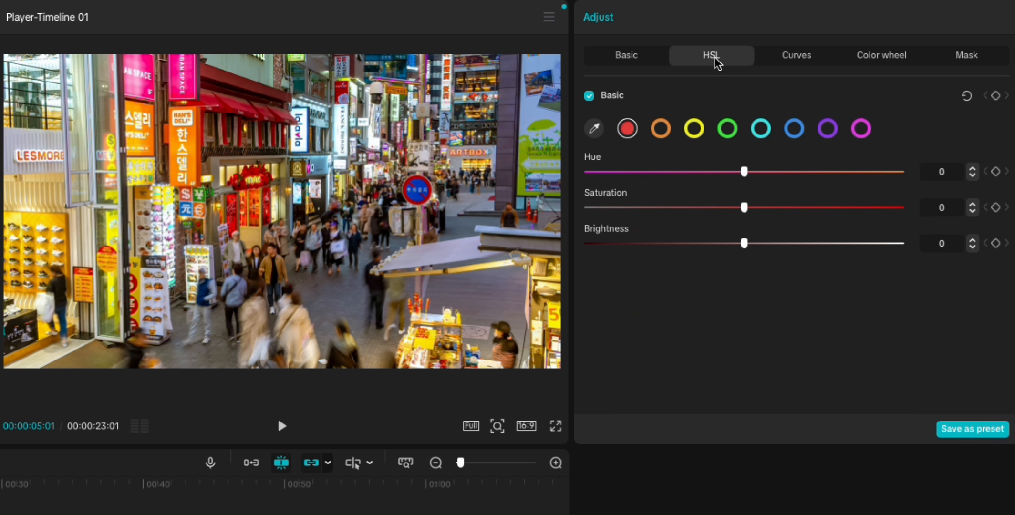
click(696, 129)
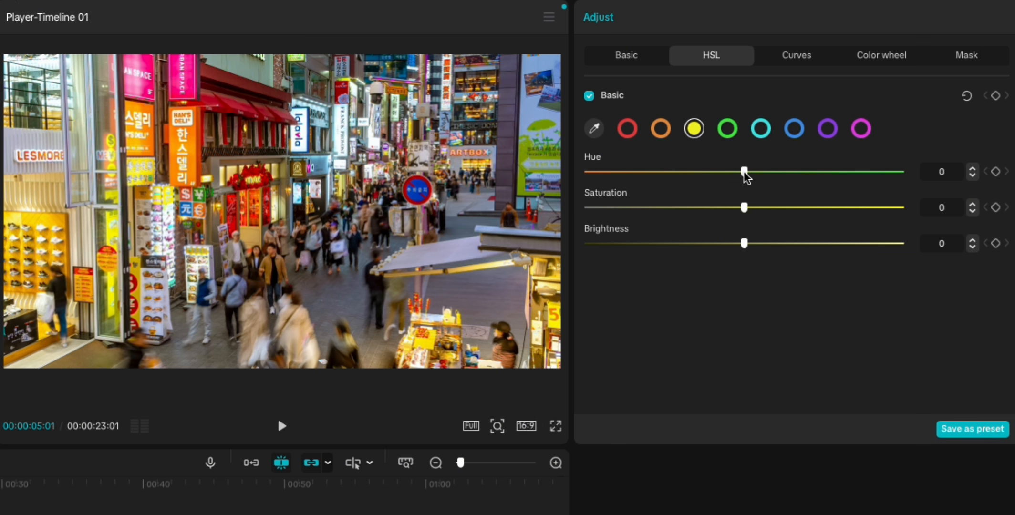
drag(746, 178, 892, 175)
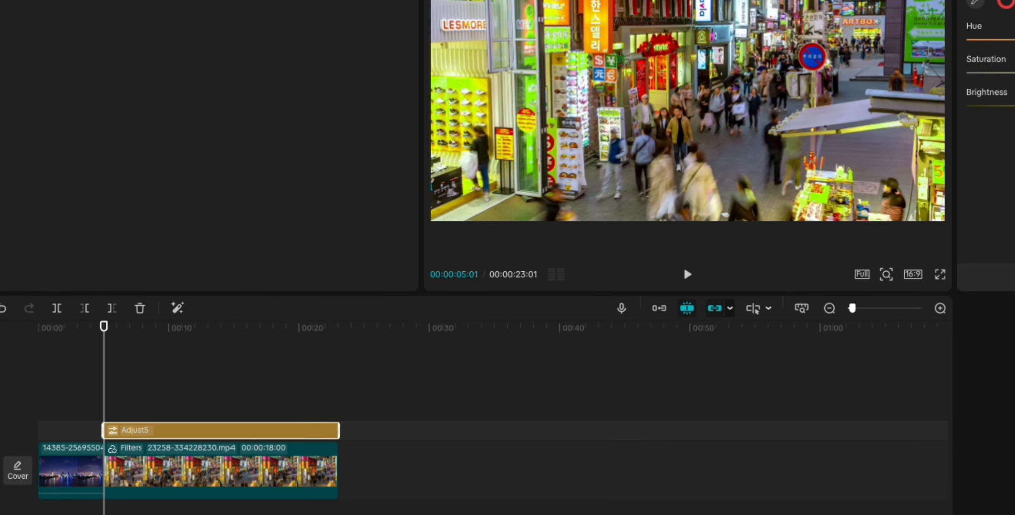
Review the colour and lightness adjustment settings of the 23258-334228230.mp4 clip itself.
click(315, 466)
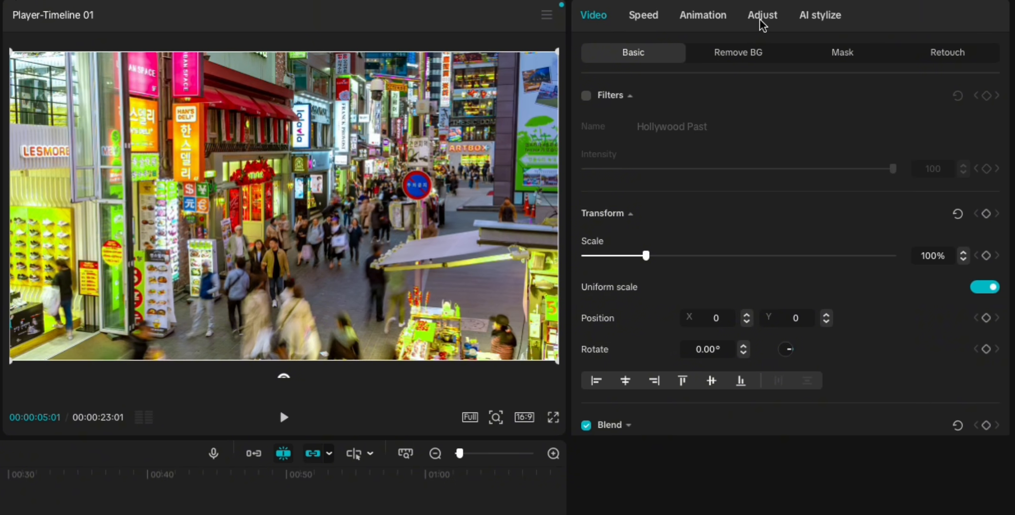
click(762, 16)
scroll(721, 251, down, 10)
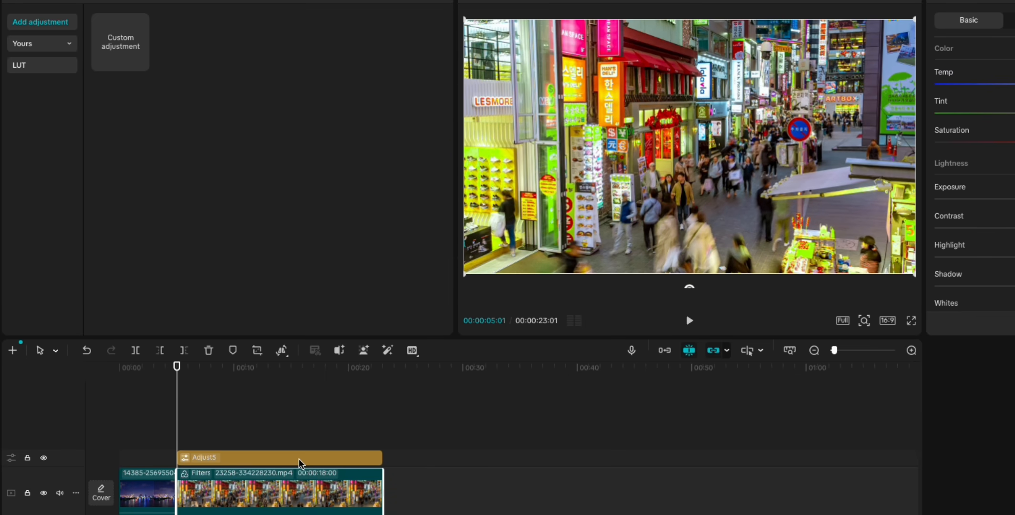
Extend the adjustment layer's start back to the beginning of the timeline so it also covers the first clip.
click(299, 460)
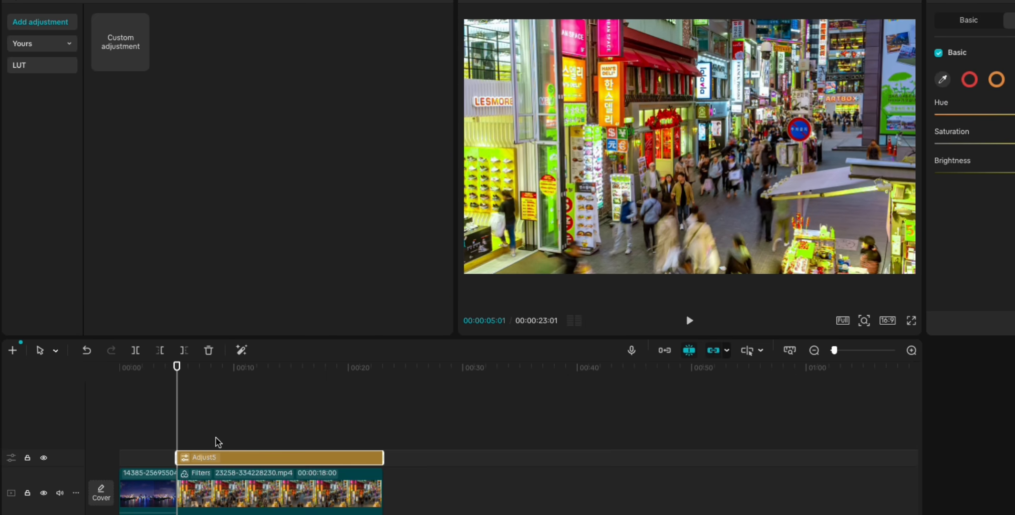
drag(177, 458, 122, 462)
click(145, 432)
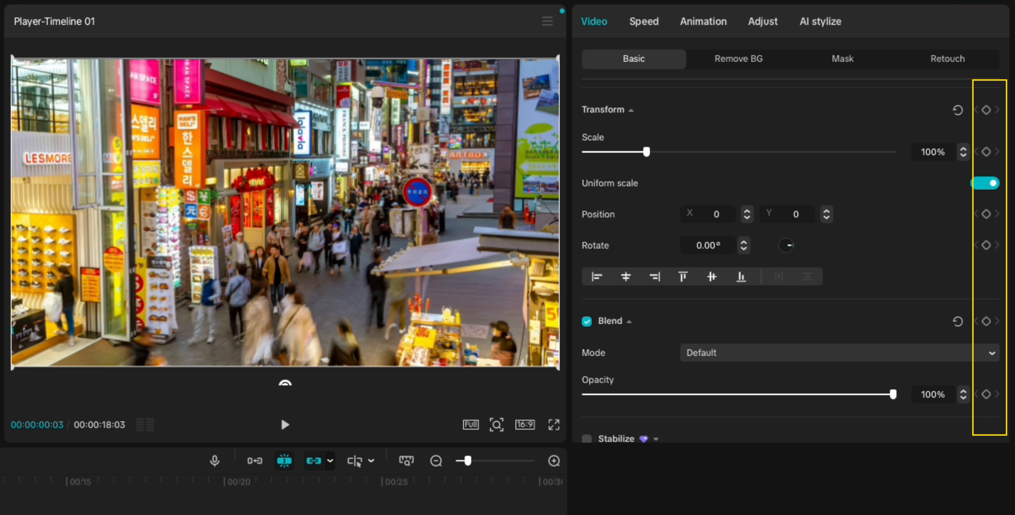
Examine which of the clip's colour and lightness adjustments can be keyframed.
click(762, 22)
scroll(778, 245, down, 5)
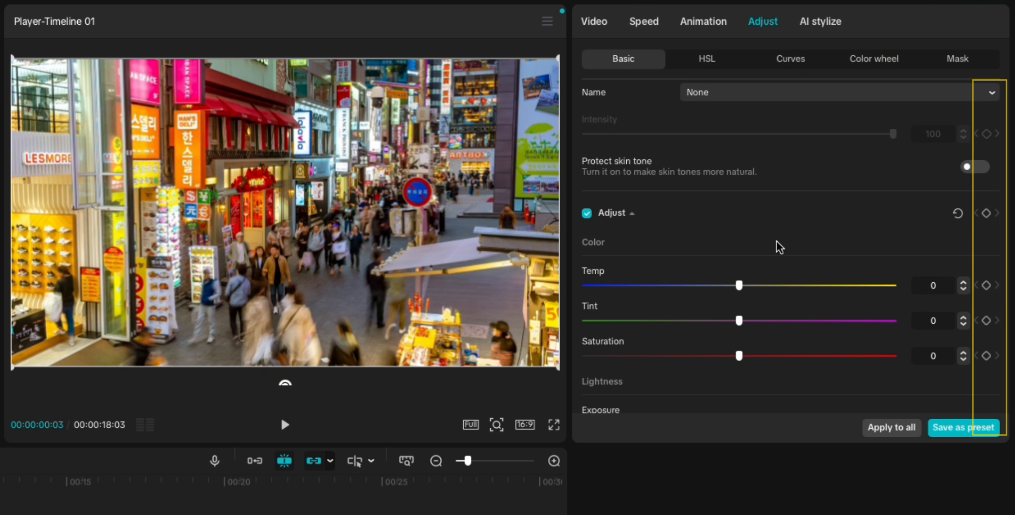
scroll(753, 210, down, 2)
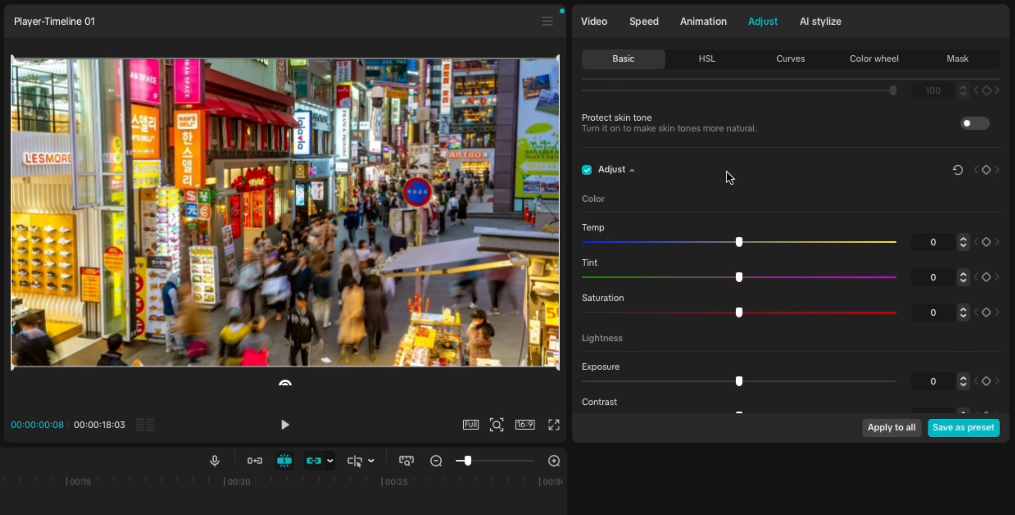
Add Scale keyframes to the 23258-334228230.mp4 clip at 00:00:00:08 and 00:00:02:27.
click(596, 23)
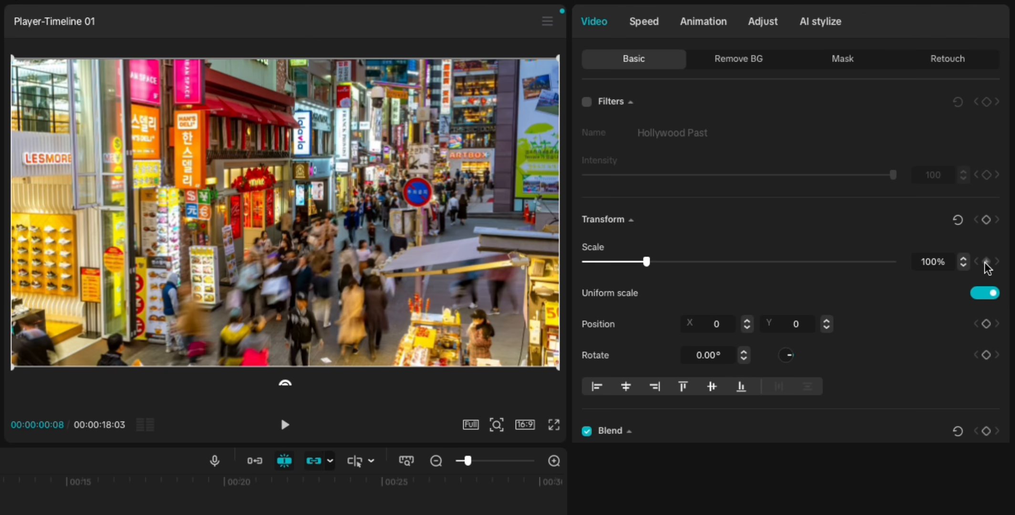
click(987, 262)
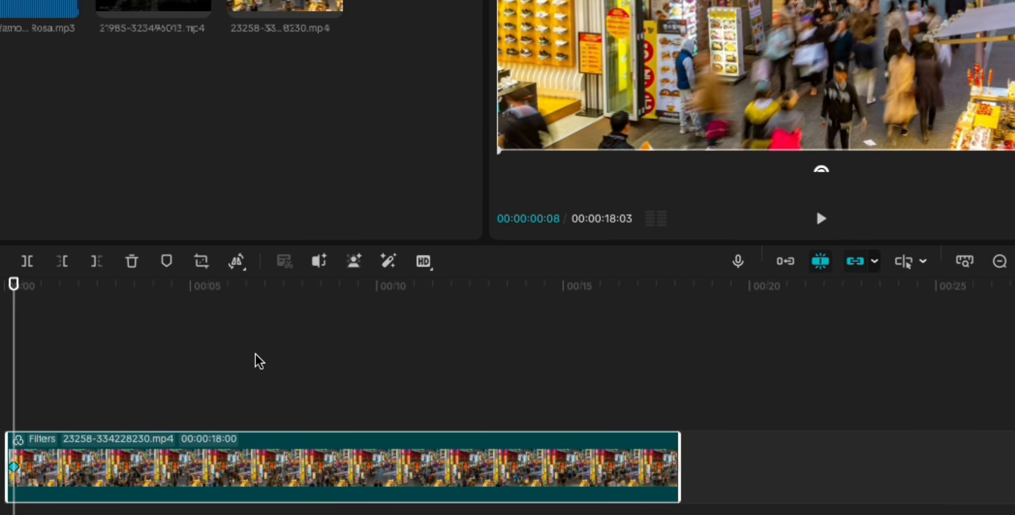
click(113, 404)
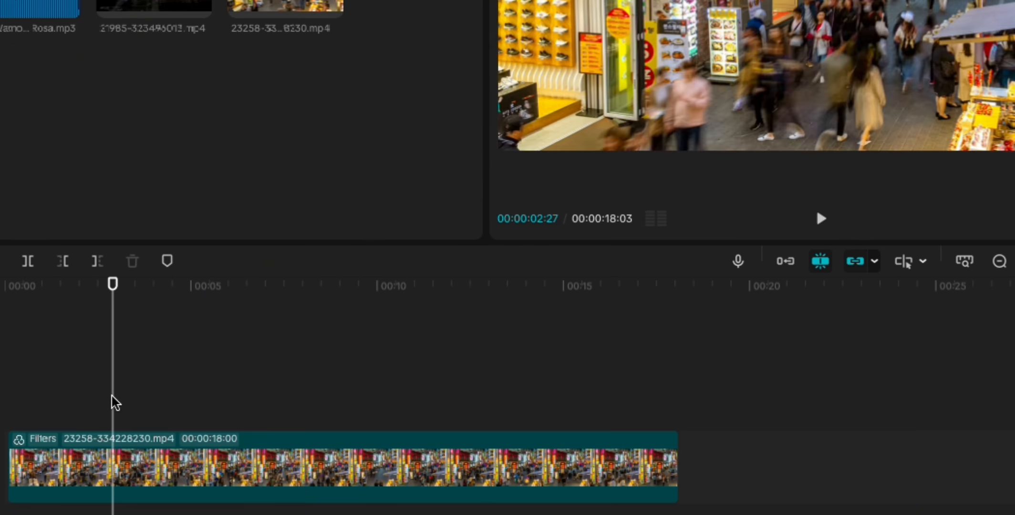
click(140, 455)
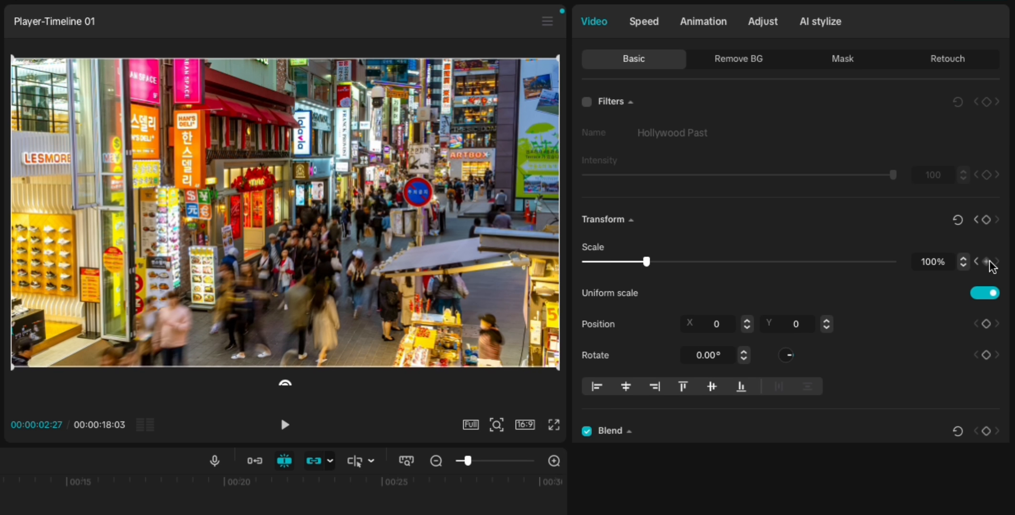
click(987, 261)
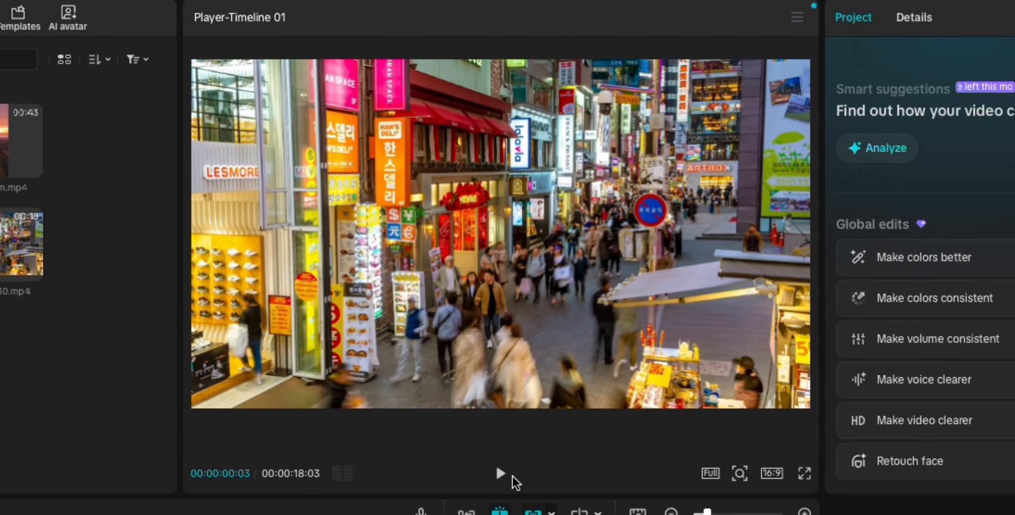
Preview the clip's zoom animation and check each of its two Scale keyframes on the timeline.
click(504, 471)
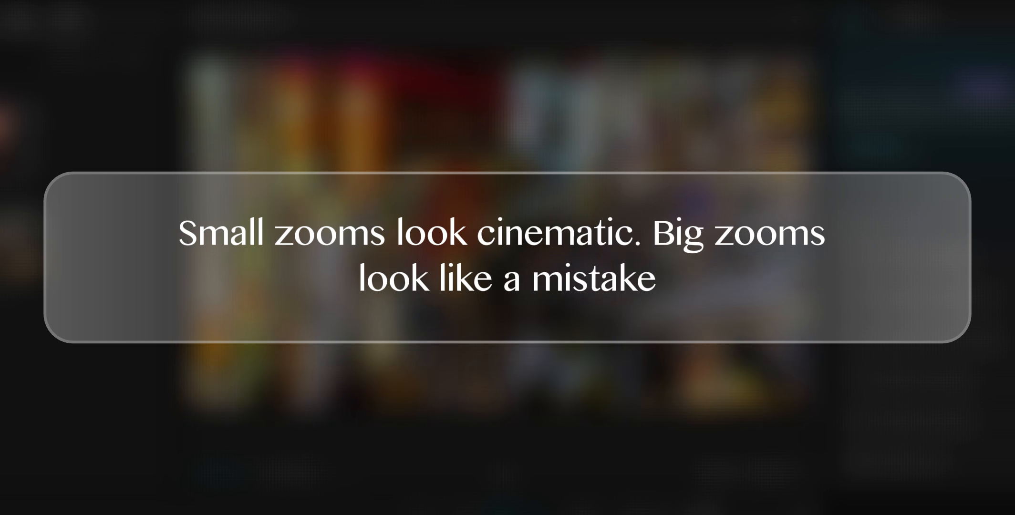
key(space)
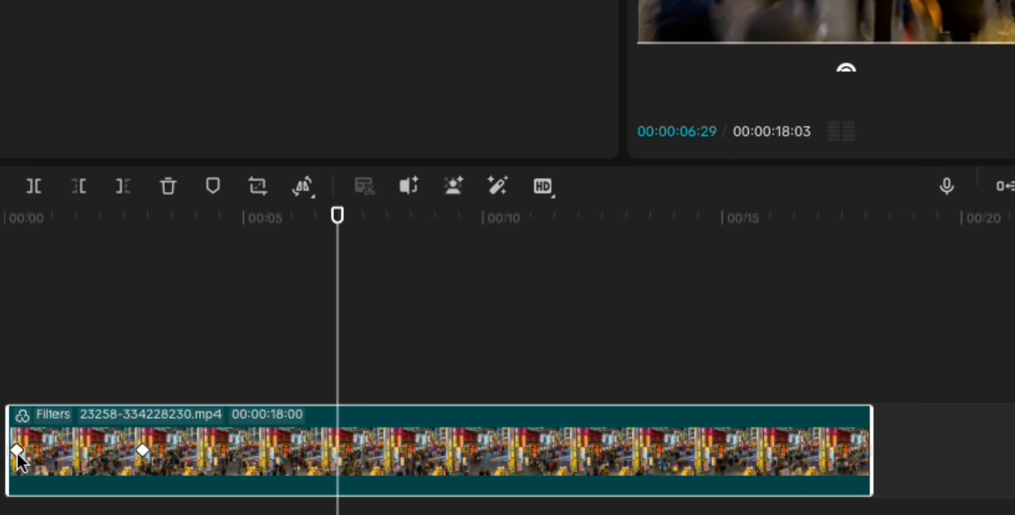
click(18, 452)
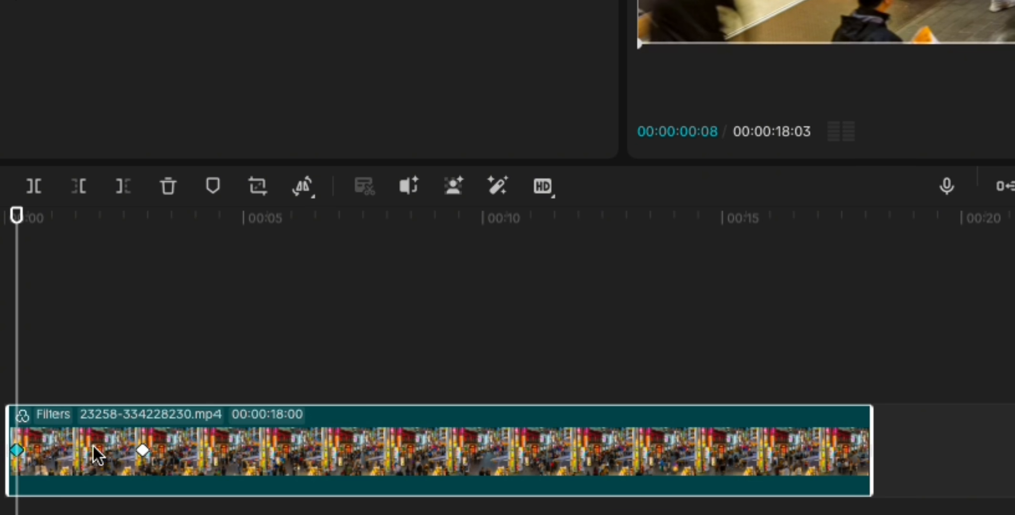
click(142, 450)
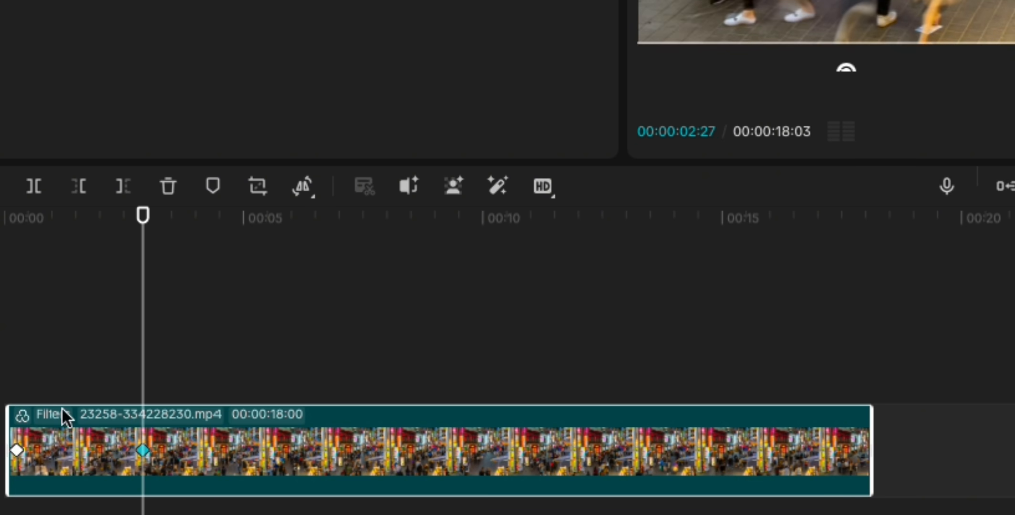
click(12, 371)
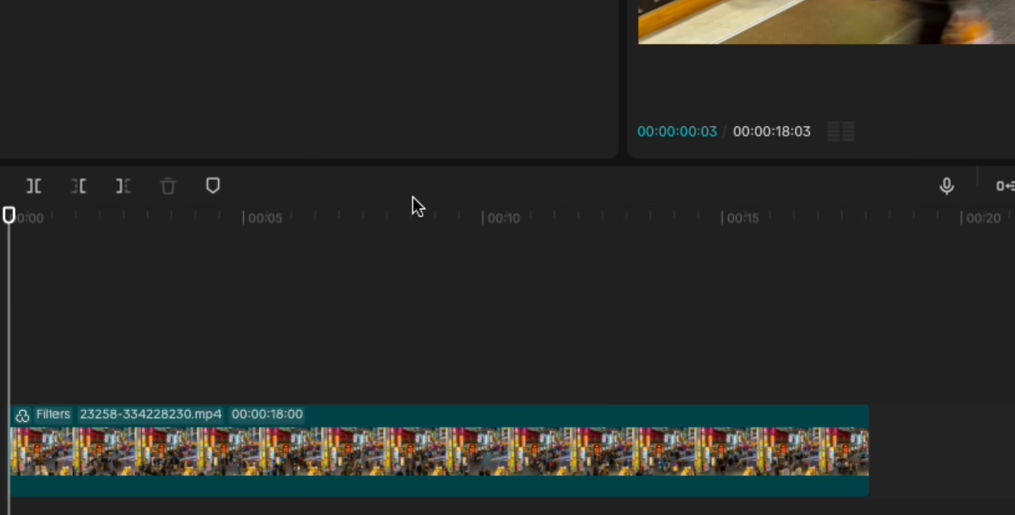
click(850, 320)
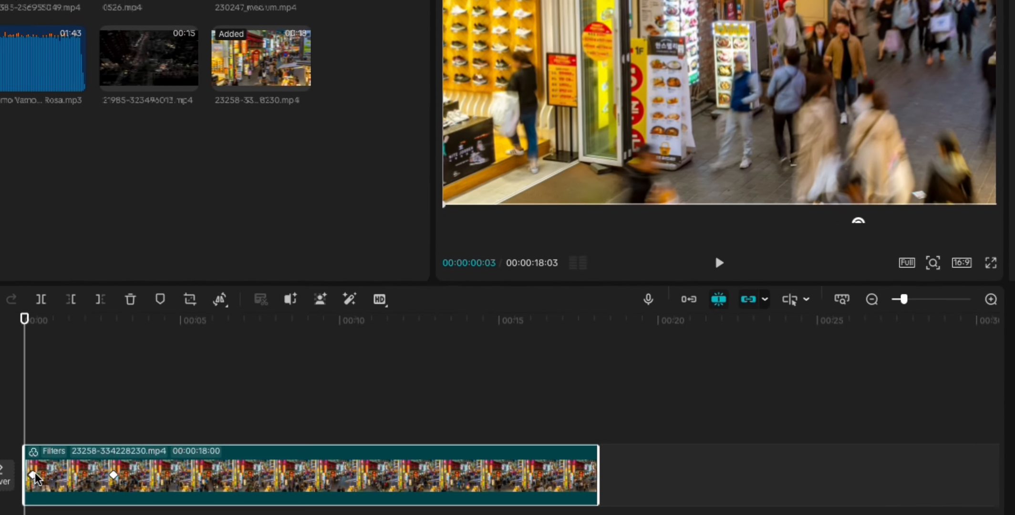
click(32, 475)
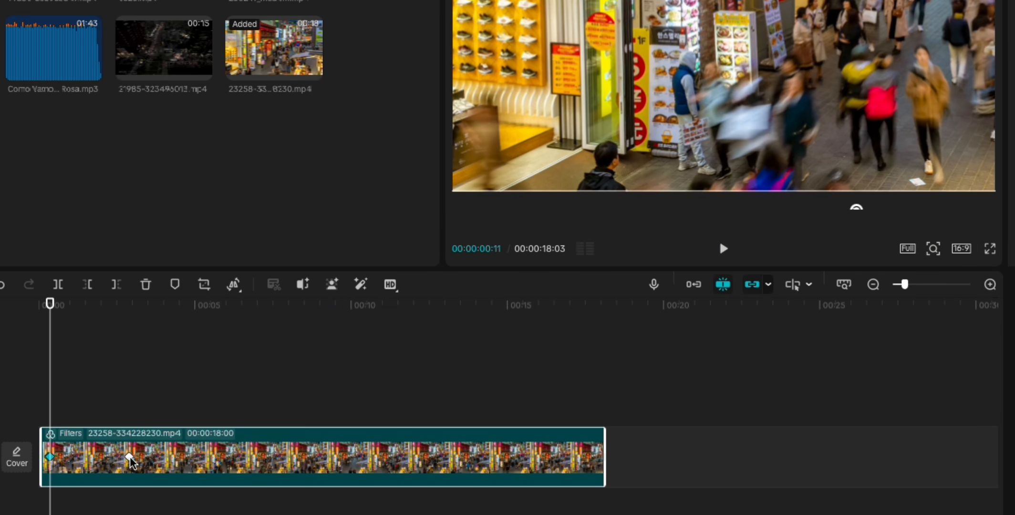
click(129, 458)
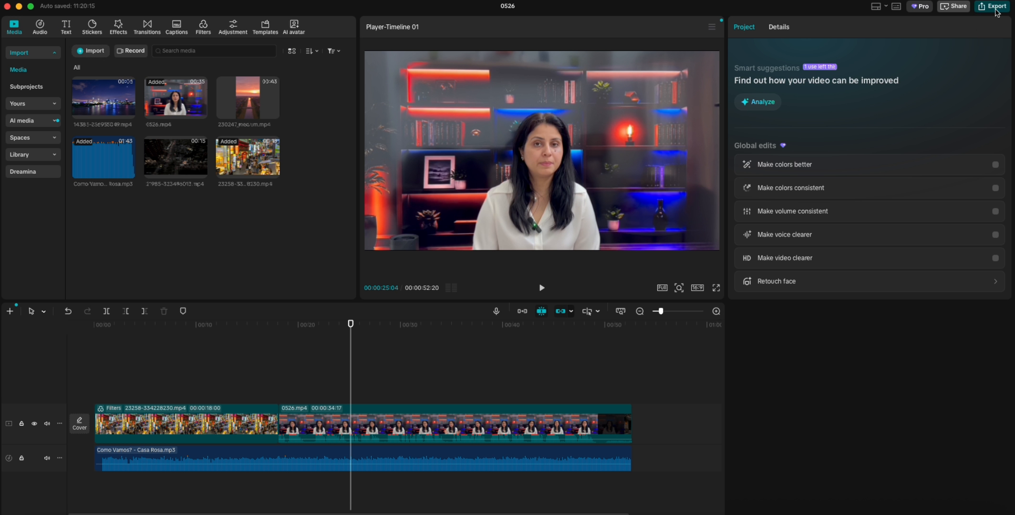
Review the project's export settings without exporting, and open the player's aspect ratio options.
click(995, 8)
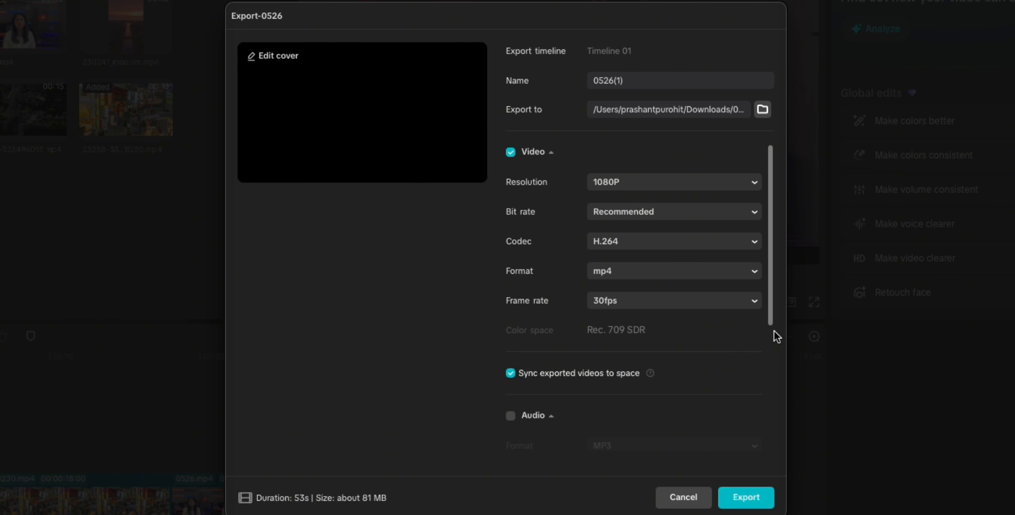
click(675, 496)
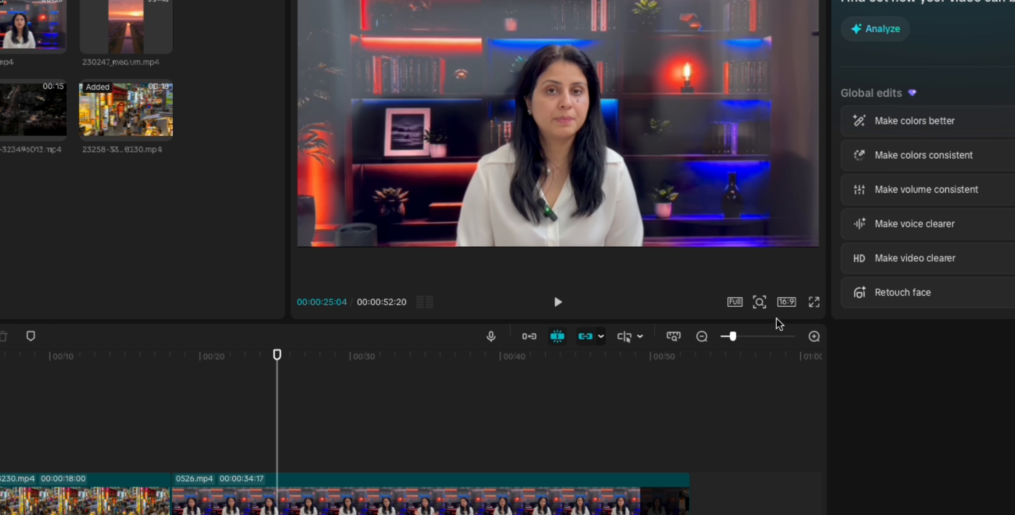
click(786, 302)
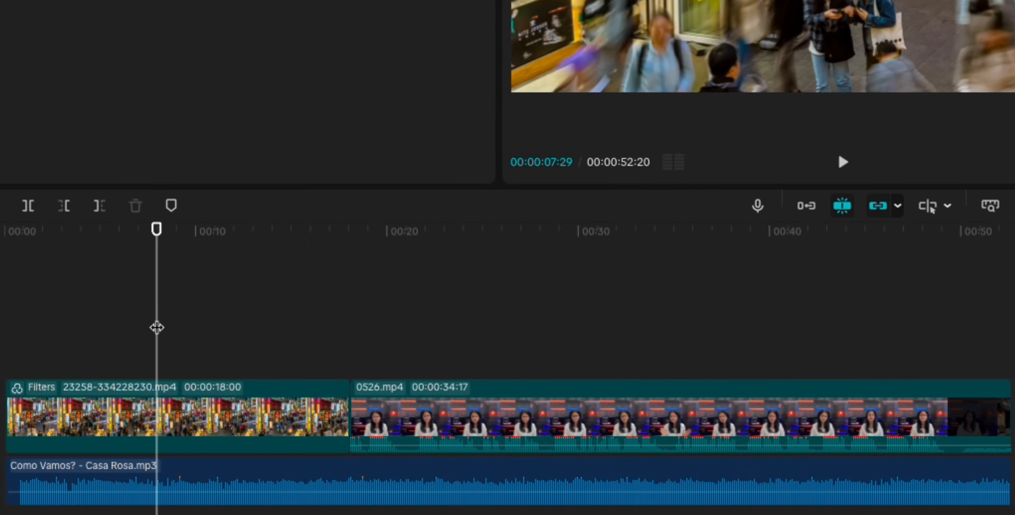
Mark the timeline range from 00:00:10:27 to 00:00:44:26 and open the export settings for it.
drag(156, 327, 213, 346)
key(i)
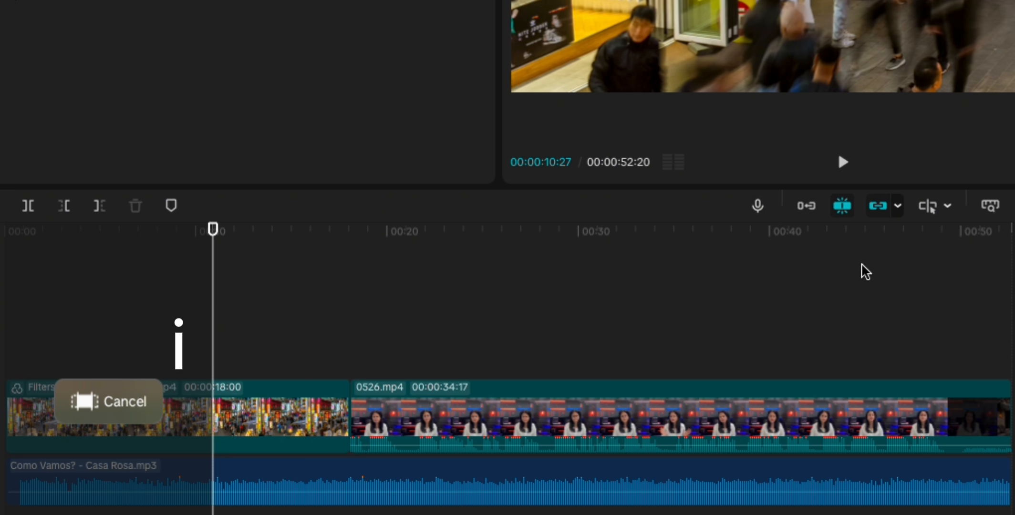
click(863, 275)
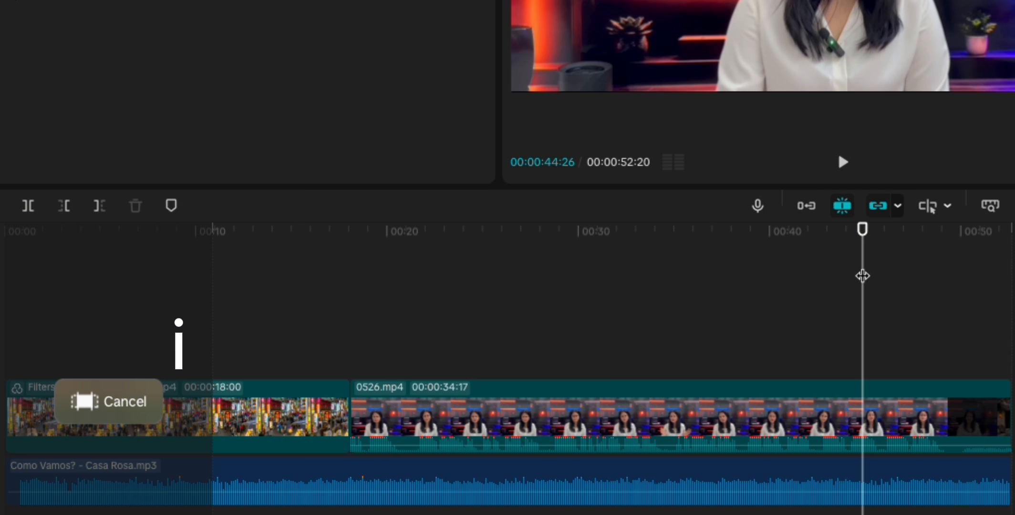
key(o)
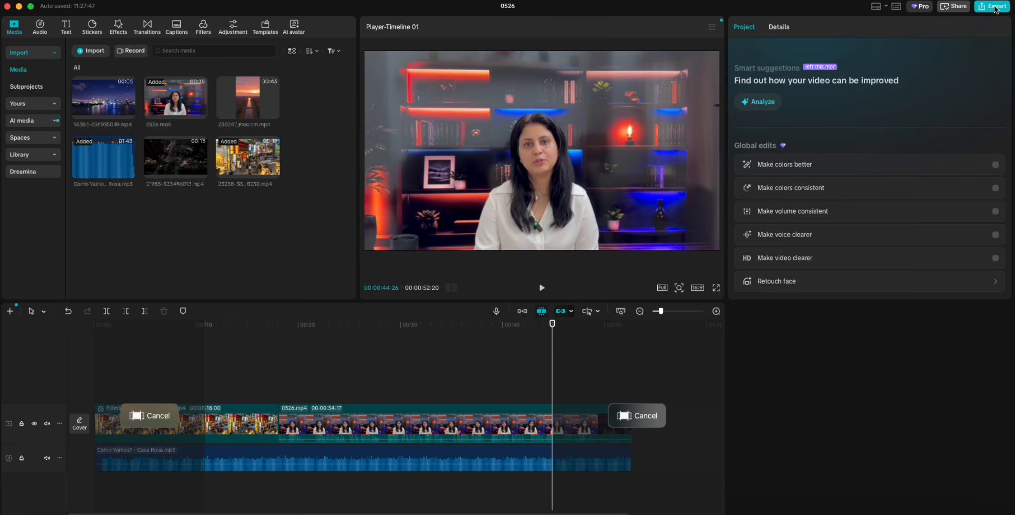
click(995, 7)
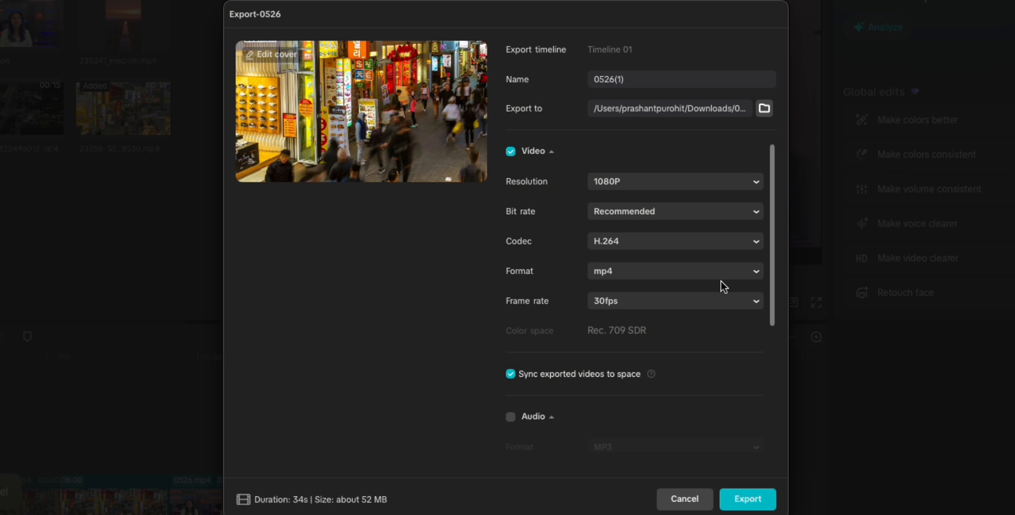